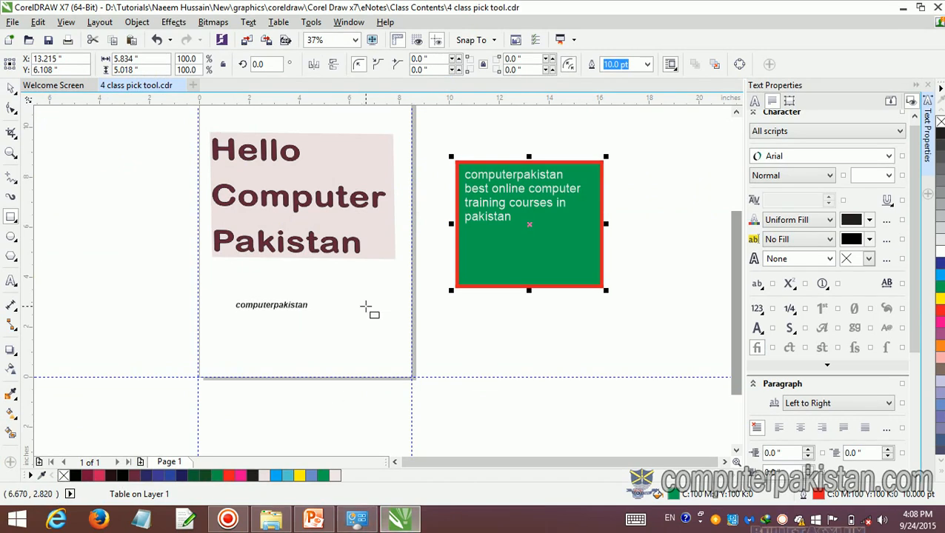
Delete the green paragraph text box, the "Hello Computer Pakistan" heading and the small "computerpakistan" text.
{"action": "key", "text": "Delete"}
{"action": "left_click", "coordinate": [331, 220]}
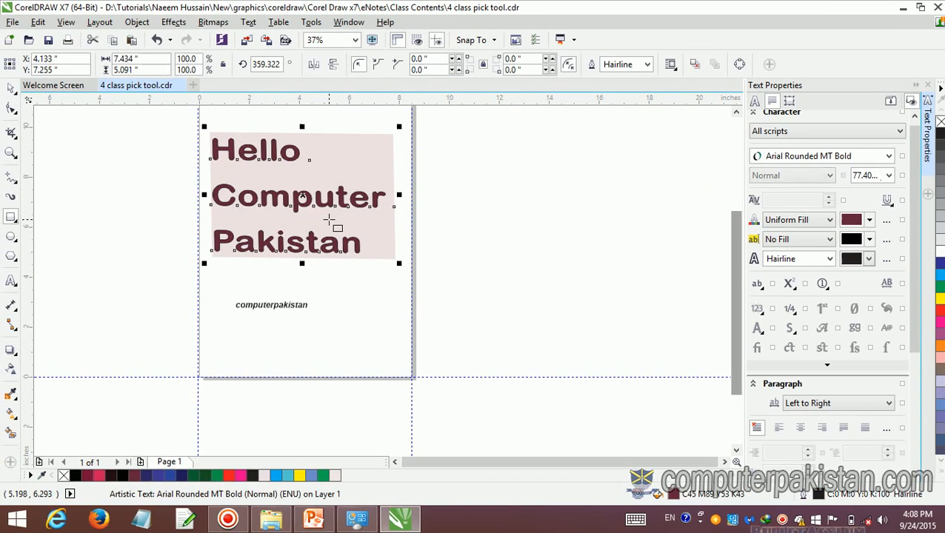
{"action": "key", "text": "Delete"}
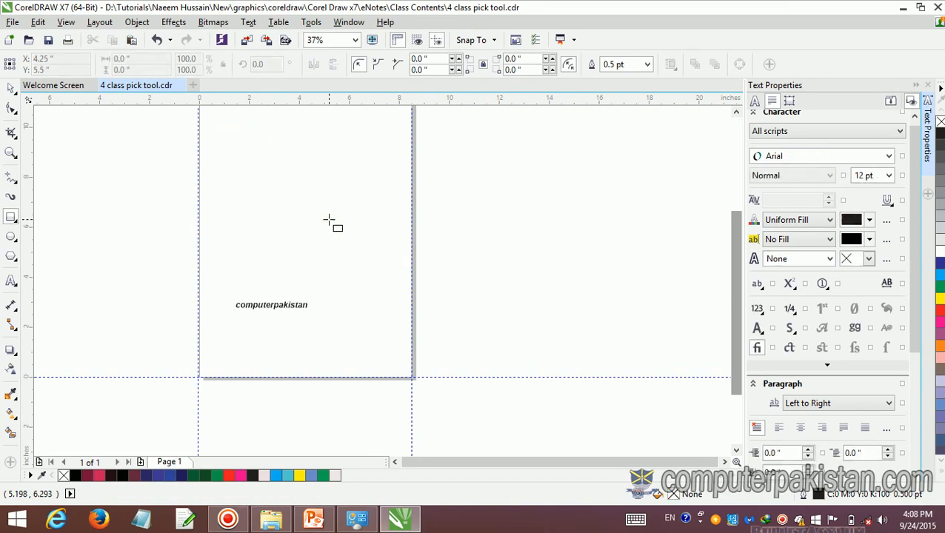
{"action": "left_click", "coordinate": [300, 306]}
{"action": "key", "text": "Delete"}
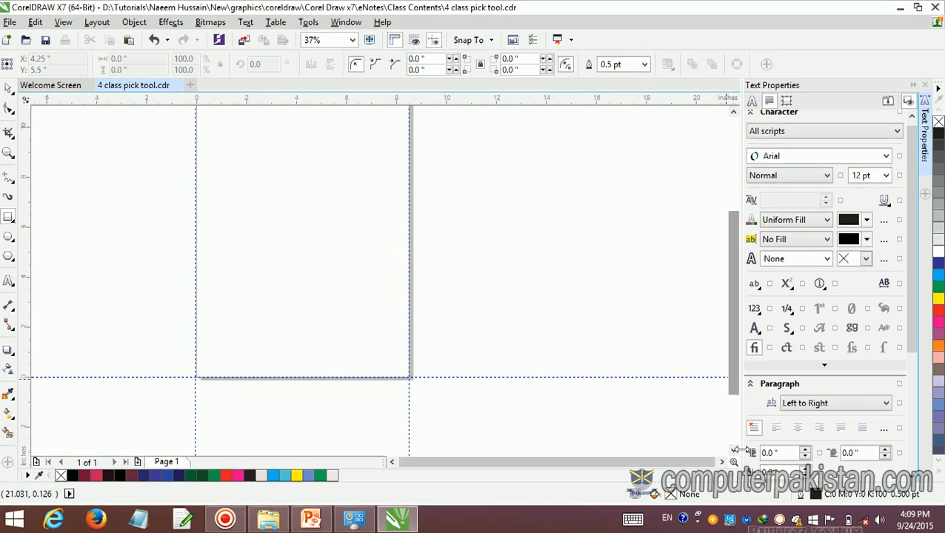
Inspect the emptied page from its lower edge to its upper edge at zoom levels between 37% and 150%.
{"action": "left_click", "coordinate": [733, 461]}
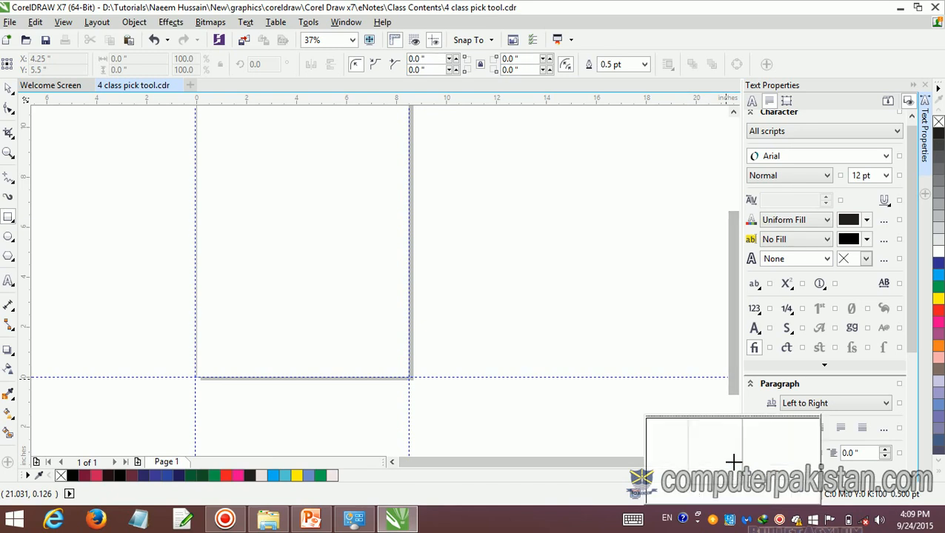
{"action": "scroll", "coordinate": [257, 299], "scroll_direction": "up", "scroll_amount": 4}
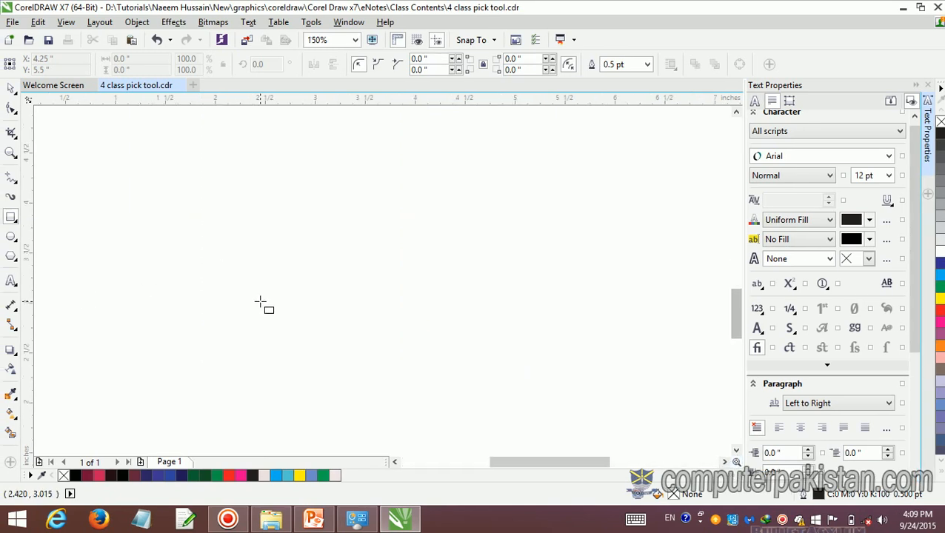
{"action": "scroll", "coordinate": [260, 302], "scroll_direction": "down", "scroll_amount": 2}
{"action": "scroll", "coordinate": [260, 303], "scroll_direction": "down", "scroll_amount": 1}
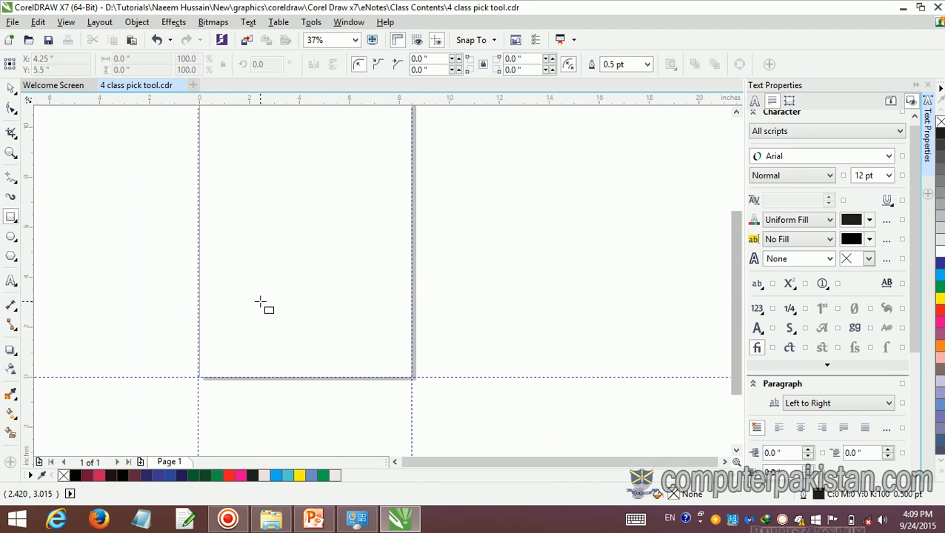
{"action": "scroll", "coordinate": [259, 302], "scroll_direction": "up", "scroll_amount": 1}
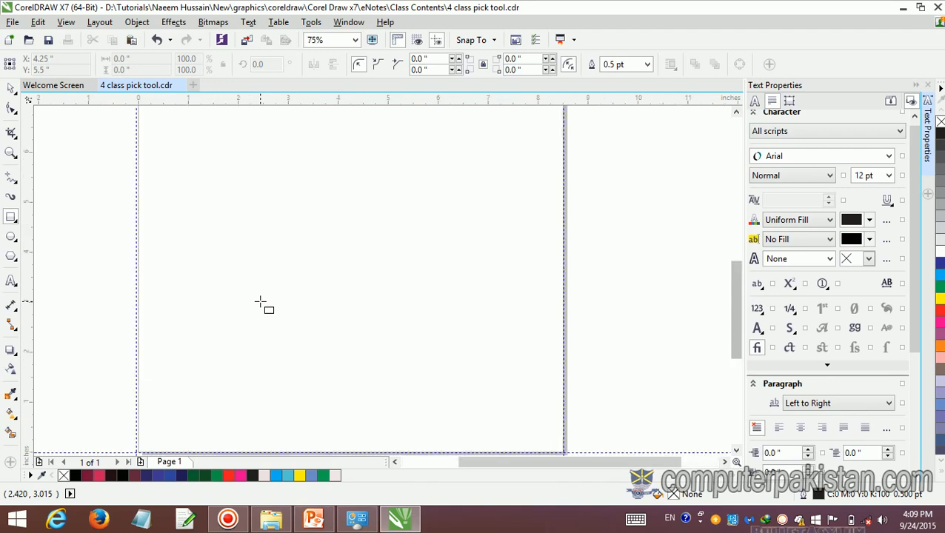
{"action": "left_click", "coordinate": [11, 88]}
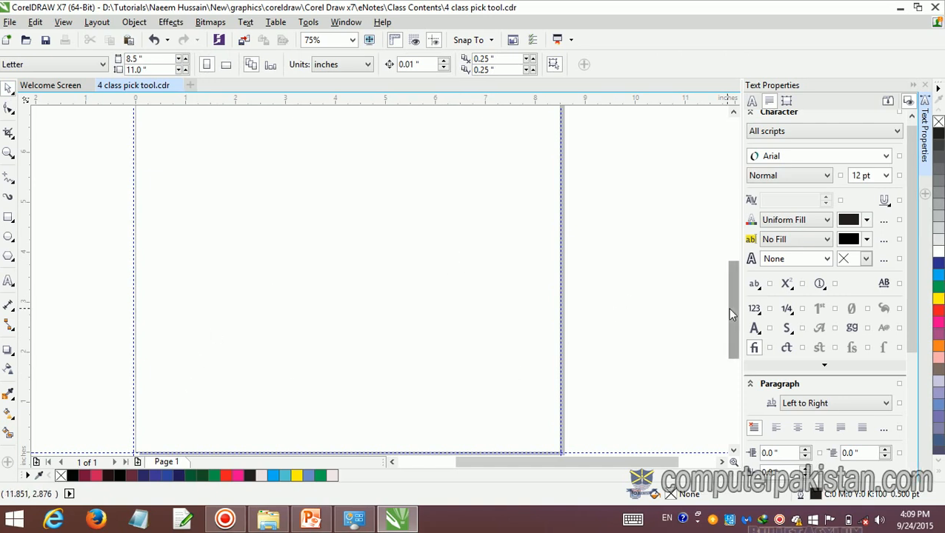
{"action": "left_click_drag", "start_coordinate": [732, 314], "coordinate": [701, 255]}
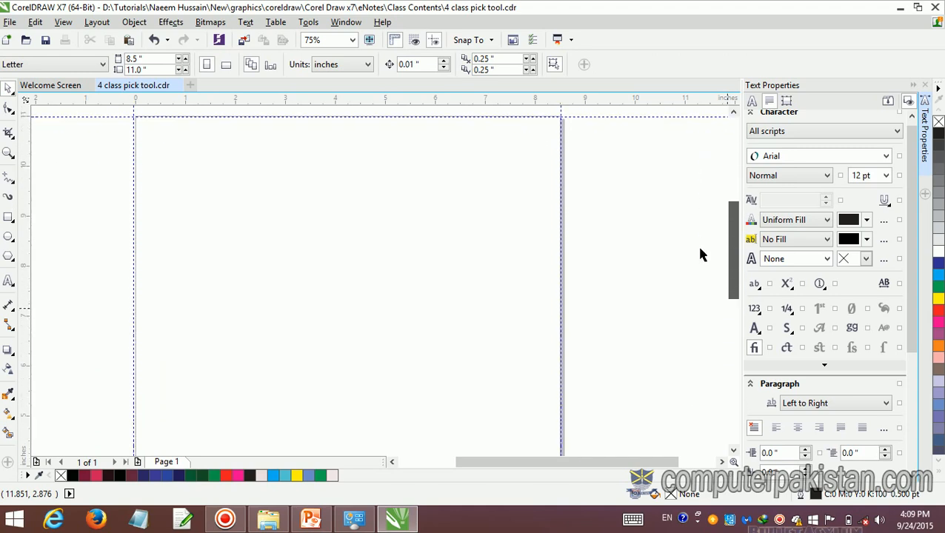
{"action": "left_click", "coordinate": [733, 460]}
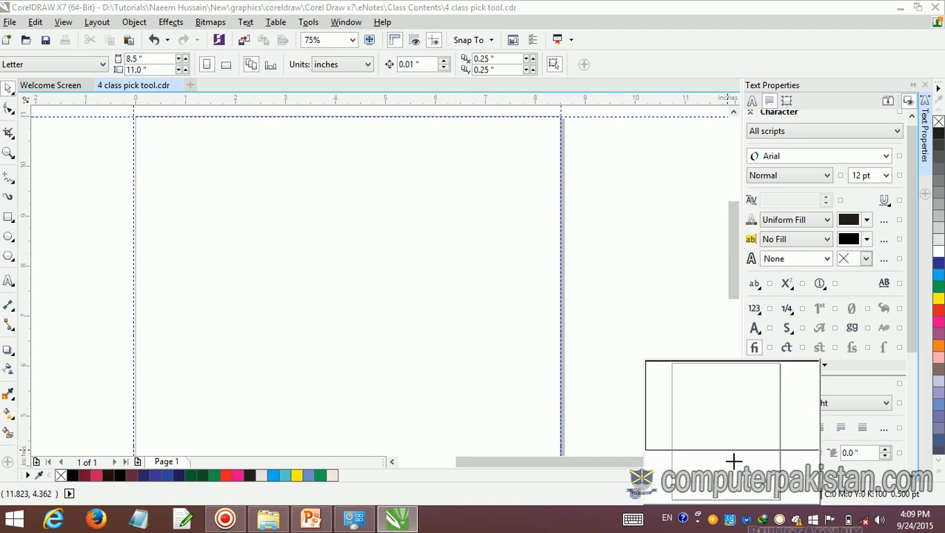
{"action": "left_click", "coordinate": [734, 461]}
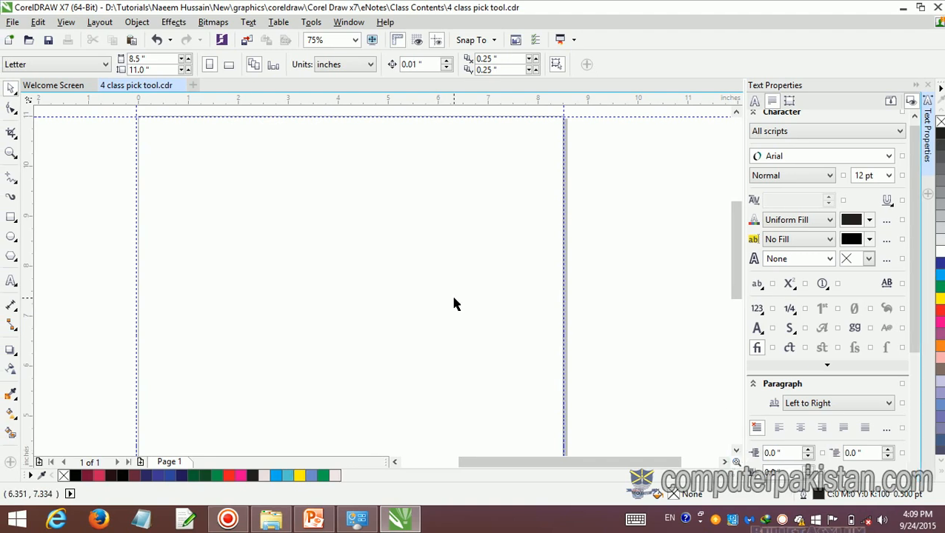
{"action": "scroll", "coordinate": [455, 303], "scroll_direction": "down", "scroll_amount": 2}
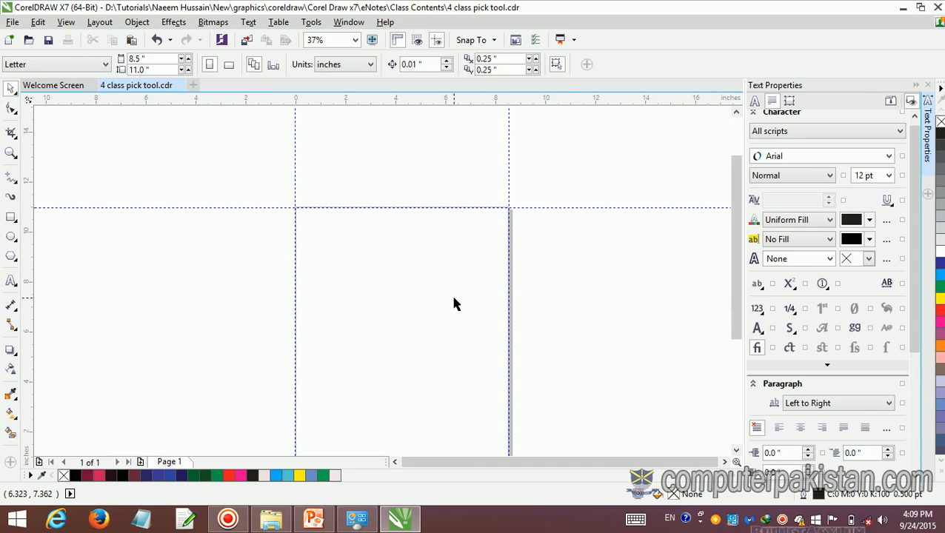
{"action": "scroll", "coordinate": [455, 303], "scroll_direction": "up", "scroll_amount": 2}
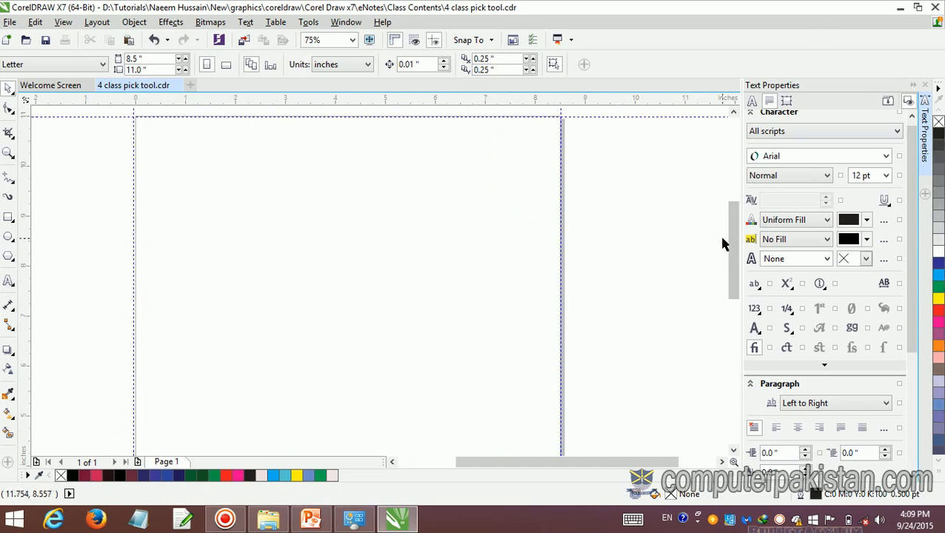
{"action": "left_click_drag", "start_coordinate": [734, 242], "coordinate": [709, 238]}
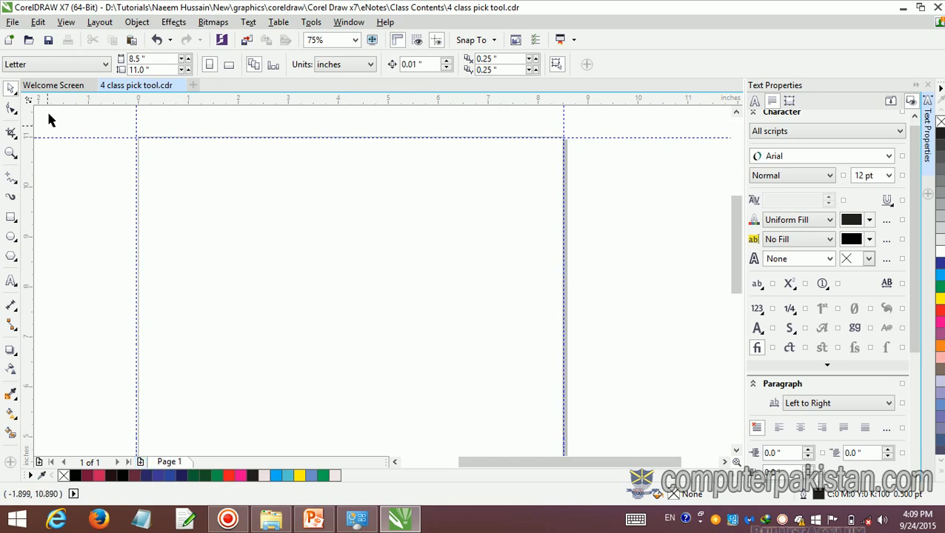
{"action": "left_click", "coordinate": [65, 22]}
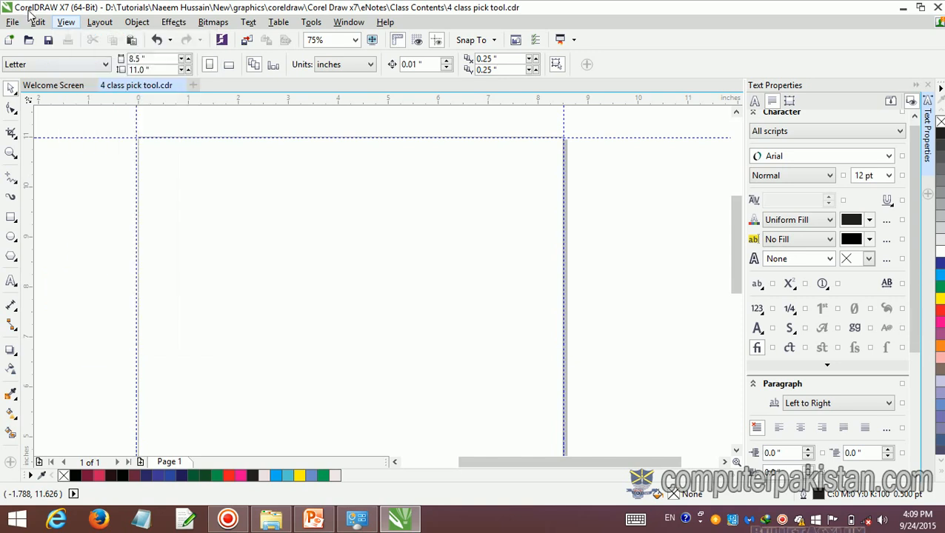
{"action": "mouse_move", "coordinate": [357, 26]}
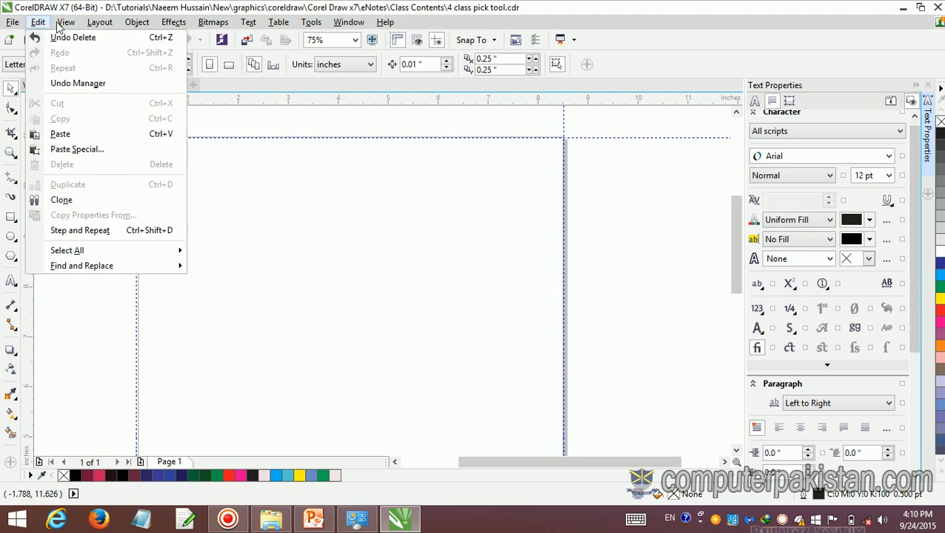
{"action": "mouse_move", "coordinate": [65, 22]}
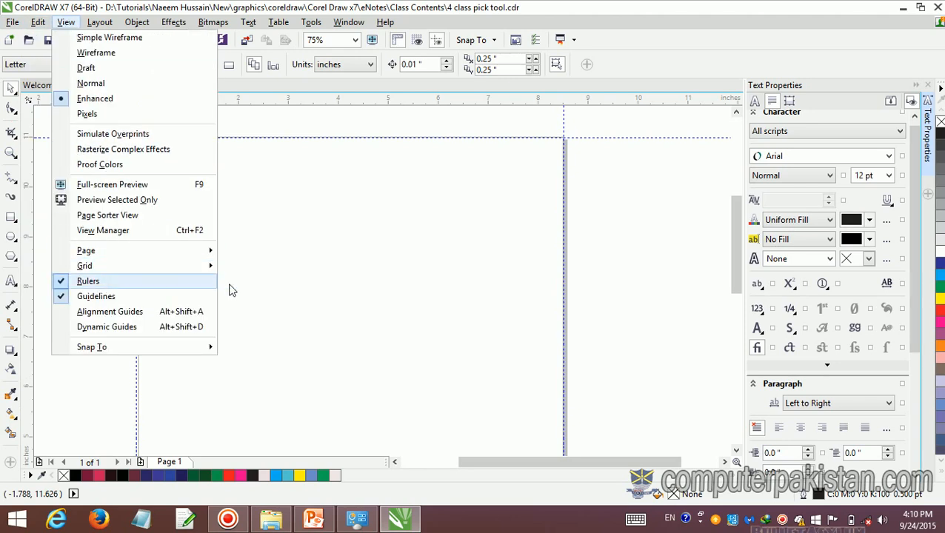
{"action": "mouse_move", "coordinate": [100, 257]}
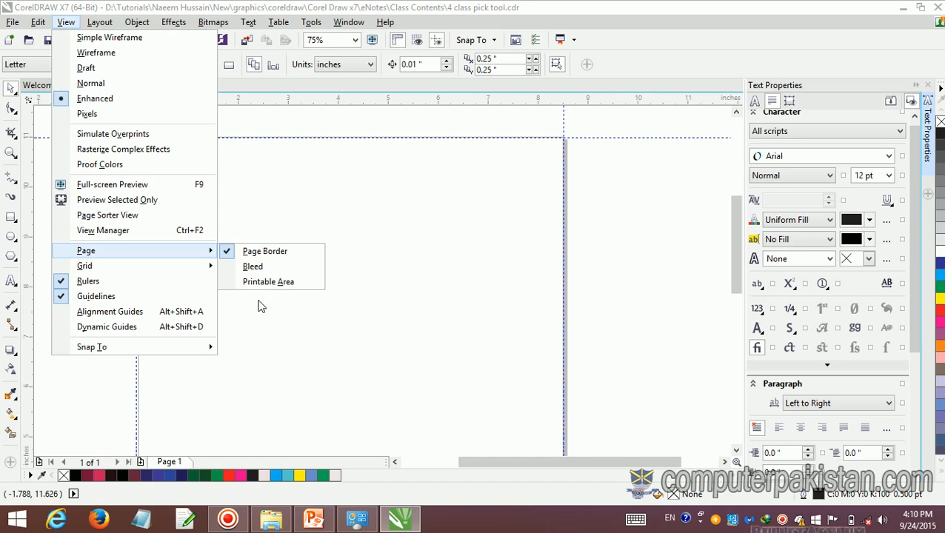
{"action": "left_click", "coordinate": [274, 352]}
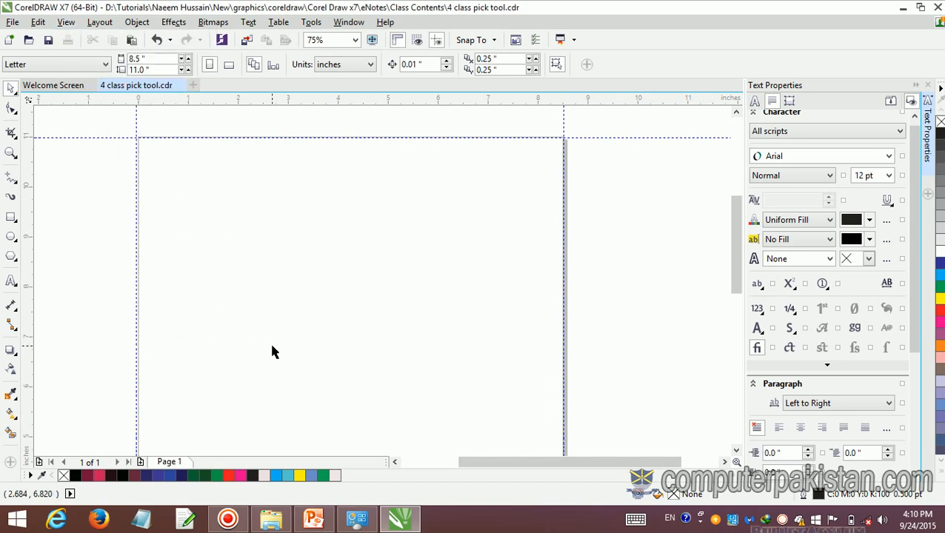
Examine the blank page and its border guidelines at zoom levels between 19% and 300%.
{"action": "scroll", "coordinate": [274, 340], "scroll_direction": "down", "scroll_amount": 2}
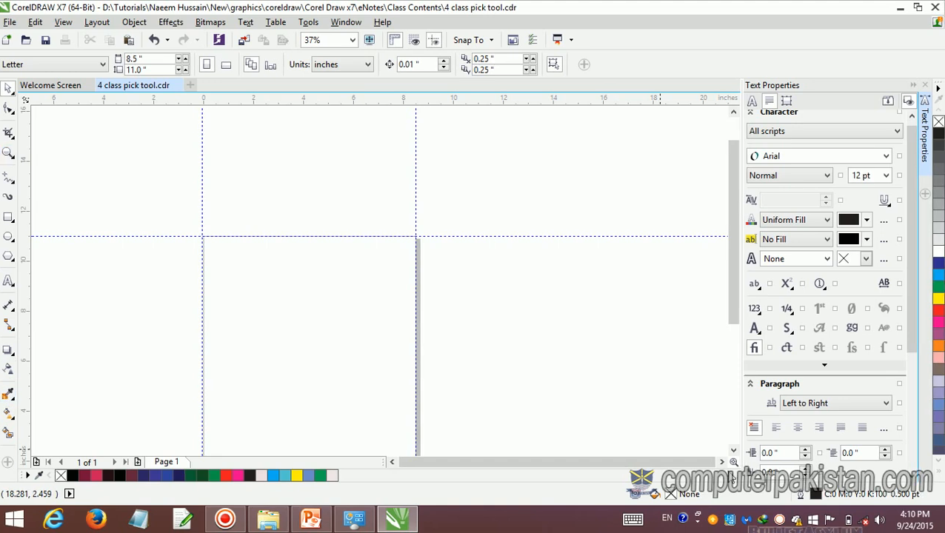
{"action": "scroll", "coordinate": [635, 460], "scroll_direction": "down", "scroll_amount": 5}
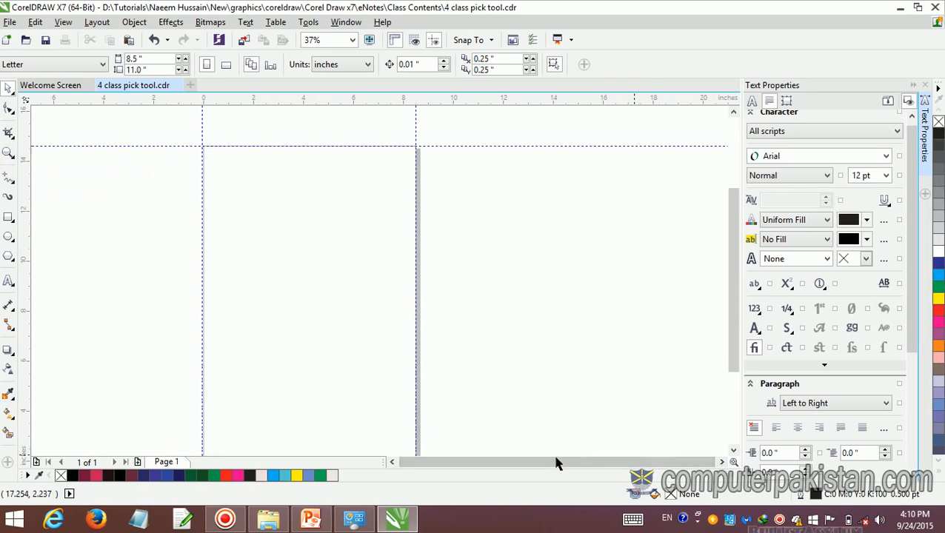
{"action": "scroll", "coordinate": [637, 466], "scroll_direction": "down", "scroll_amount": 3}
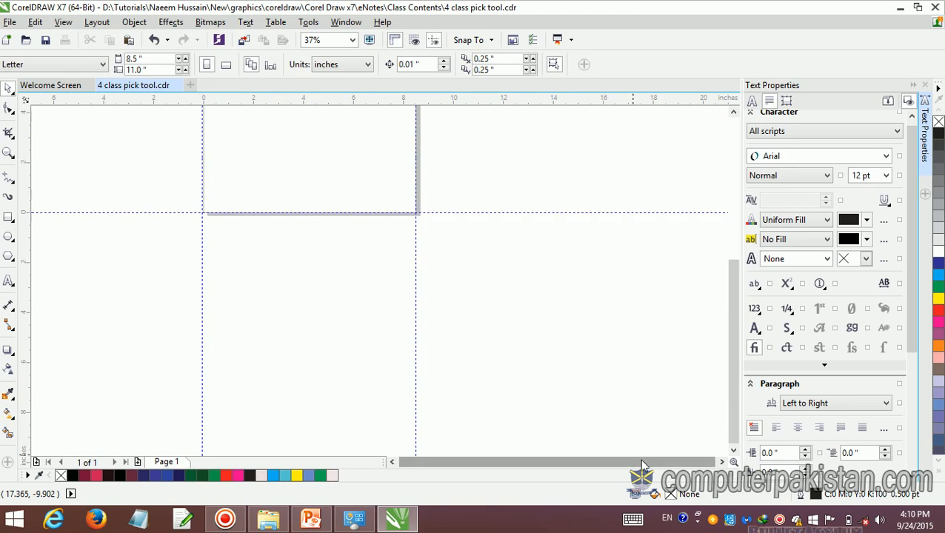
{"action": "left_click_drag", "start_coordinate": [734, 315], "coordinate": [698, 267]}
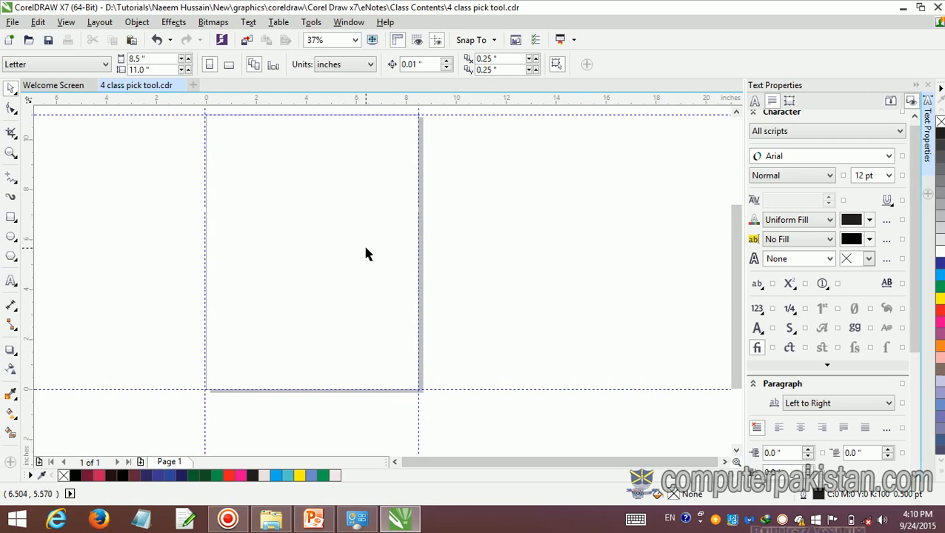
{"action": "scroll", "coordinate": [360, 254], "scroll_direction": "down", "scroll_amount": 1}
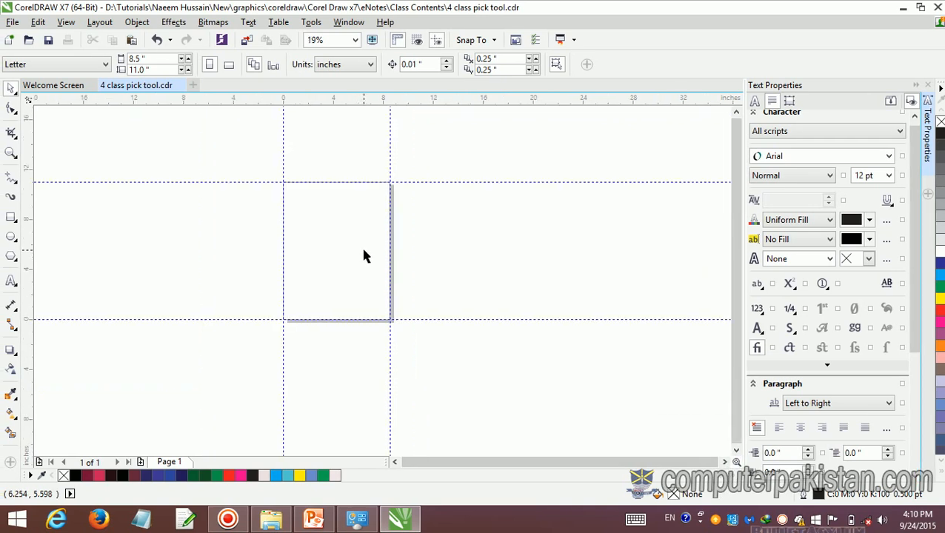
{"action": "scroll", "coordinate": [363, 254], "scroll_direction": "up", "scroll_amount": 1}
{"action": "scroll", "coordinate": [363, 256], "scroll_direction": "up", "scroll_amount": 1}
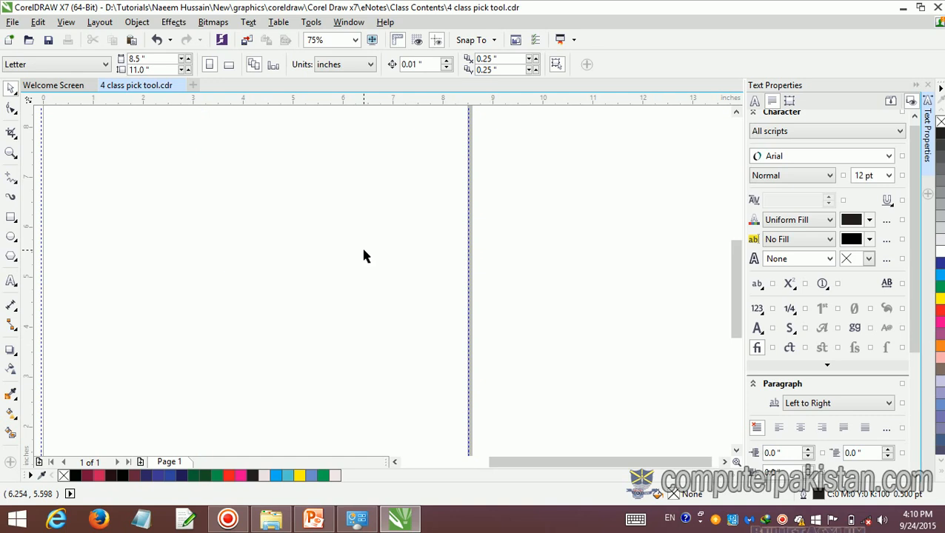
{"action": "left_click_drag", "start_coordinate": [584, 461], "coordinate": [521, 457]}
{"action": "scroll", "coordinate": [527, 411], "scroll_direction": "up", "scroll_amount": 2}
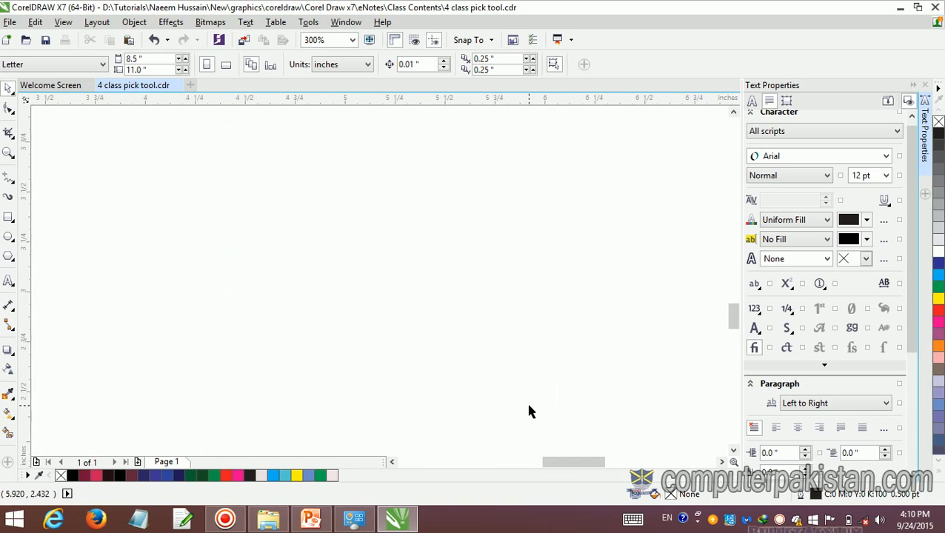
{"action": "scroll", "coordinate": [528, 412], "scroll_direction": "down", "scroll_amount": 2}
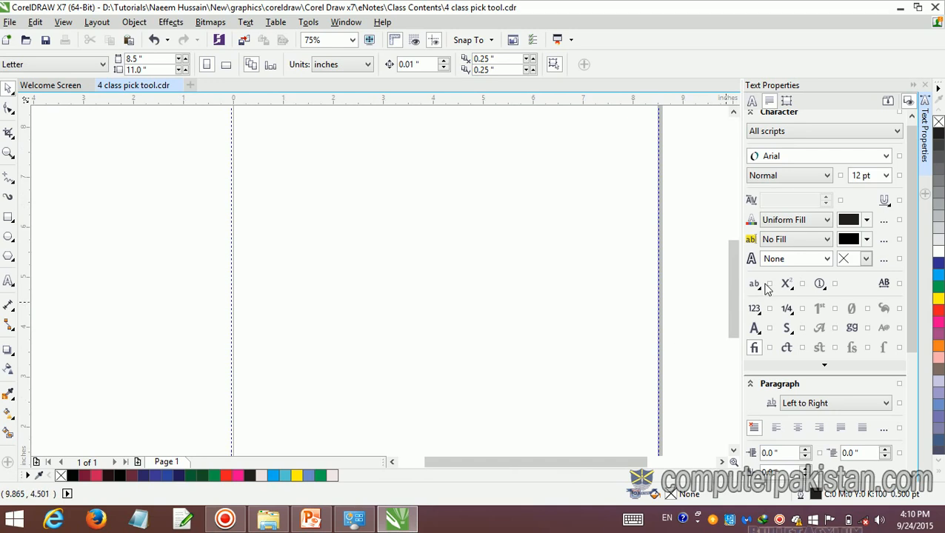
{"action": "left_click_drag", "start_coordinate": [735, 278], "coordinate": [722, 230]}
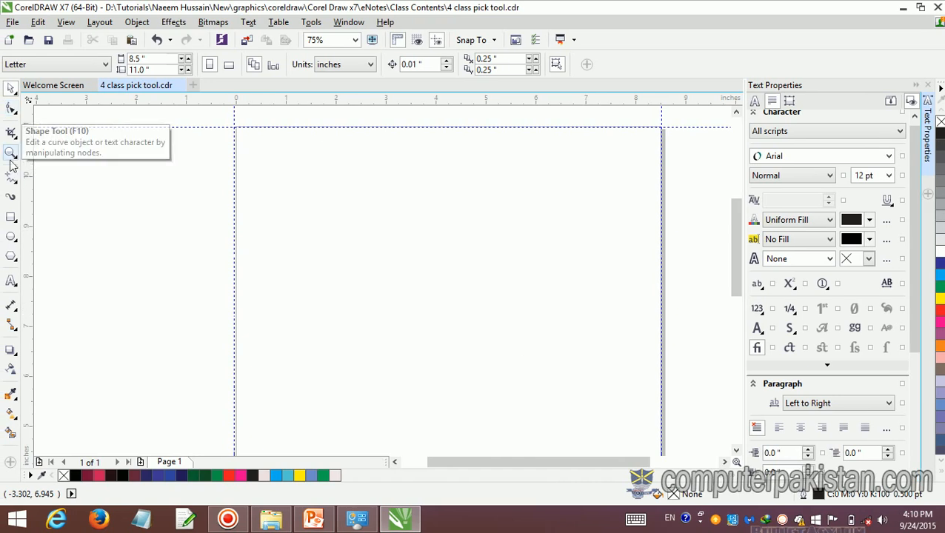
Draw a rectangle about 3.19 by 2.04 inches in the upper part of the page with the Rectangle tool.
{"action": "left_click", "coordinate": [12, 223]}
{"action": "left_click", "coordinate": [44, 215]}
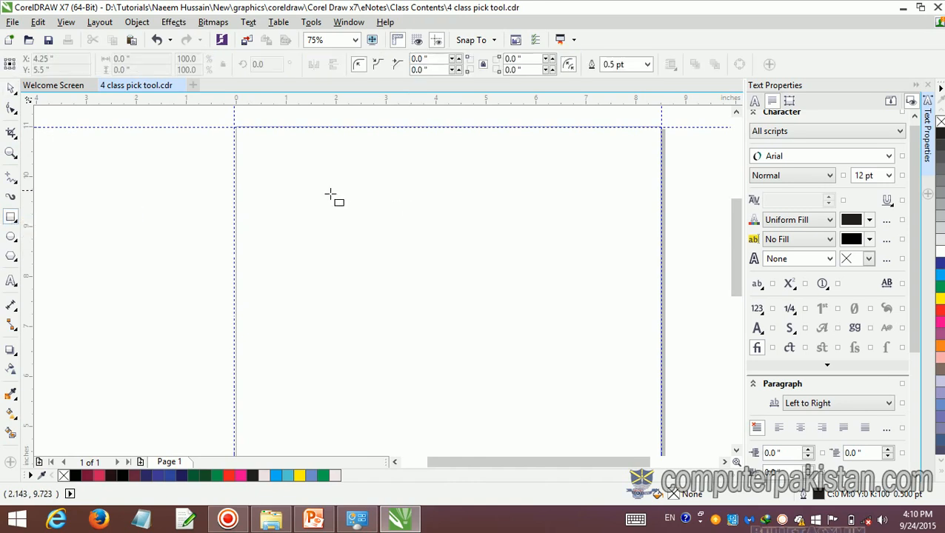
{"action": "left_click_drag", "start_coordinate": [310, 209], "coordinate": [469, 311]}
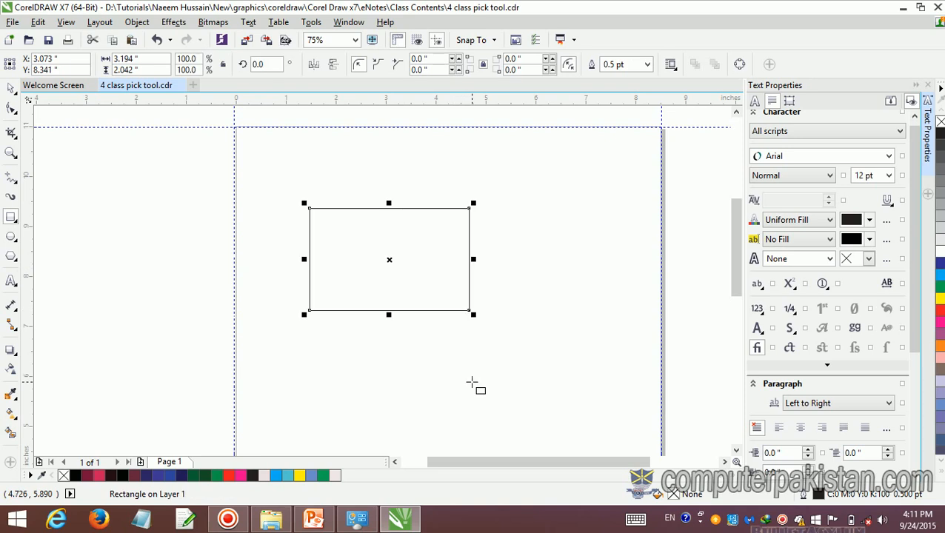
Try the Shape tool on the rectangle's lower-right corner node and return to the Rectangle tool.
{"action": "left_click", "coordinate": [11, 110]}
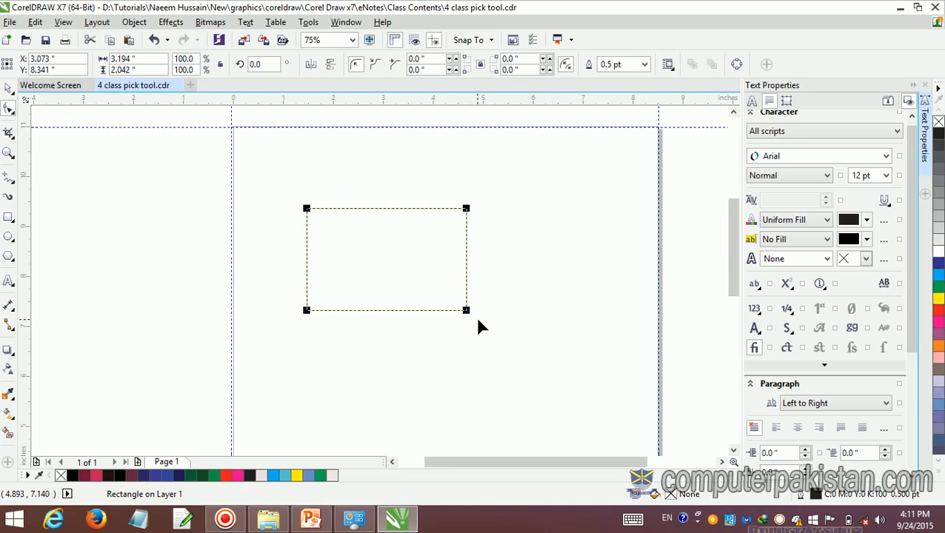
{"action": "left_click_drag", "start_coordinate": [469, 311], "coordinate": [468, 311]}
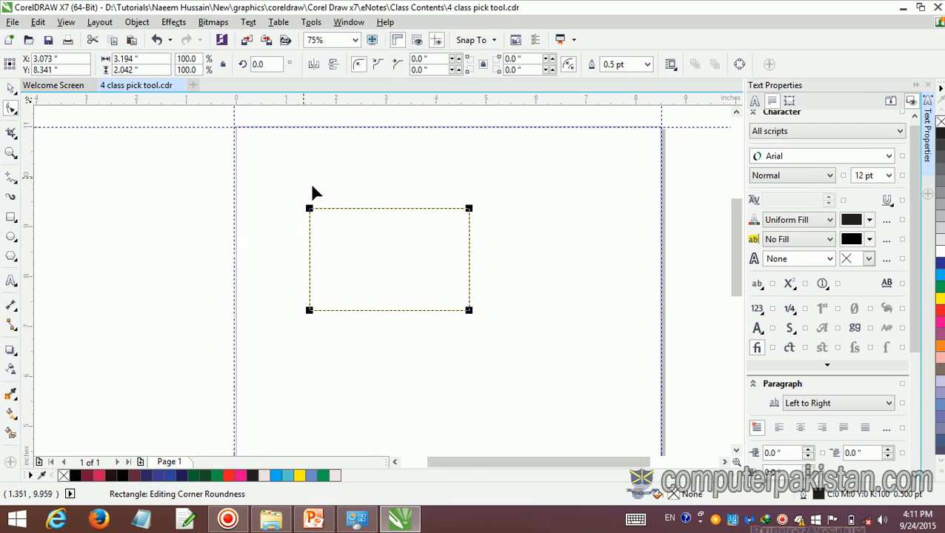
{"action": "right_click", "coordinate": [15, 114]}
{"action": "left_click", "coordinate": [8, 109]}
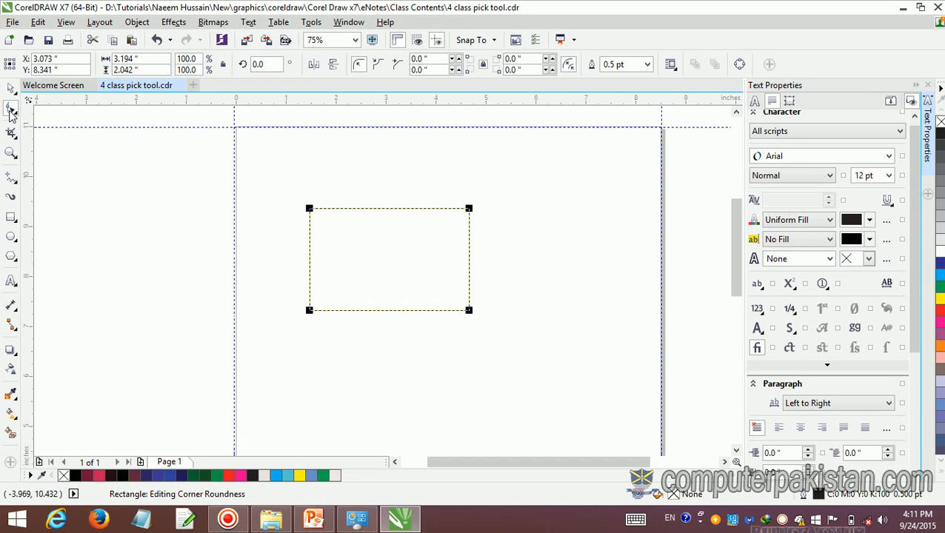
{"action": "left_click", "coordinate": [13, 219]}
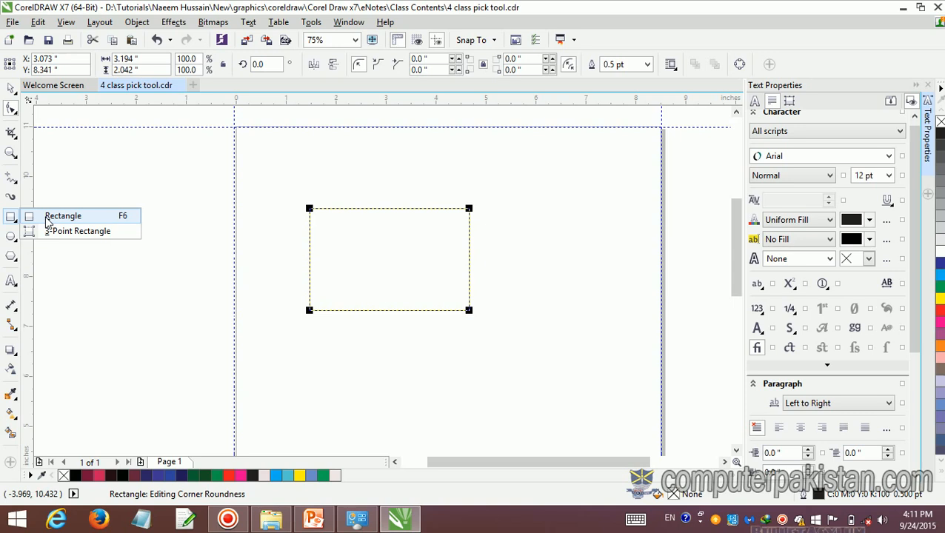
{"action": "left_click", "coordinate": [48, 220]}
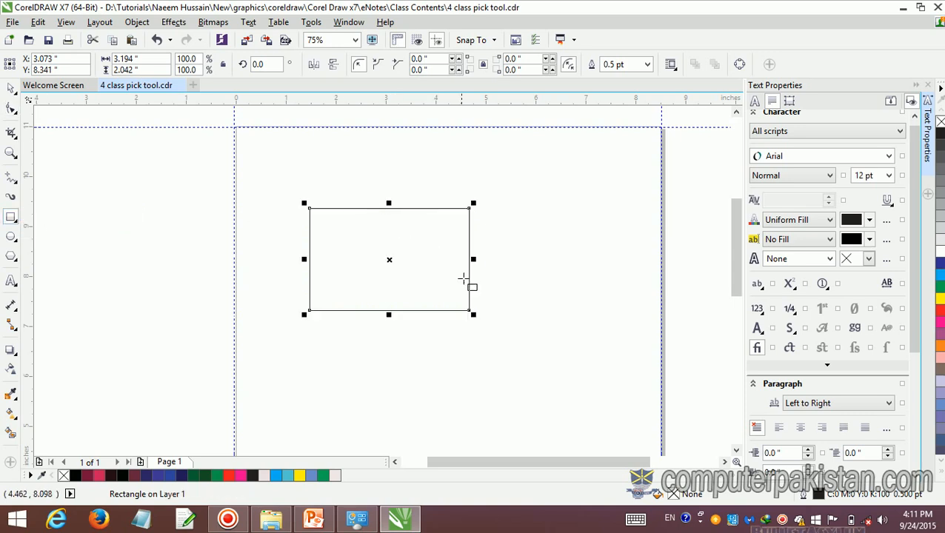
Draw a second rectangle about 3.32 by 2.47 inches overlapping the lower-right part of the first one.
{"action": "mouse_move", "coordinate": [407, 240]}
{"action": "left_mouse_down"}
{"action": "mouse_move", "coordinate": [442, 311]}
{"action": "mouse_move", "coordinate": [573, 364]}
{"action": "left_mouse_up"}
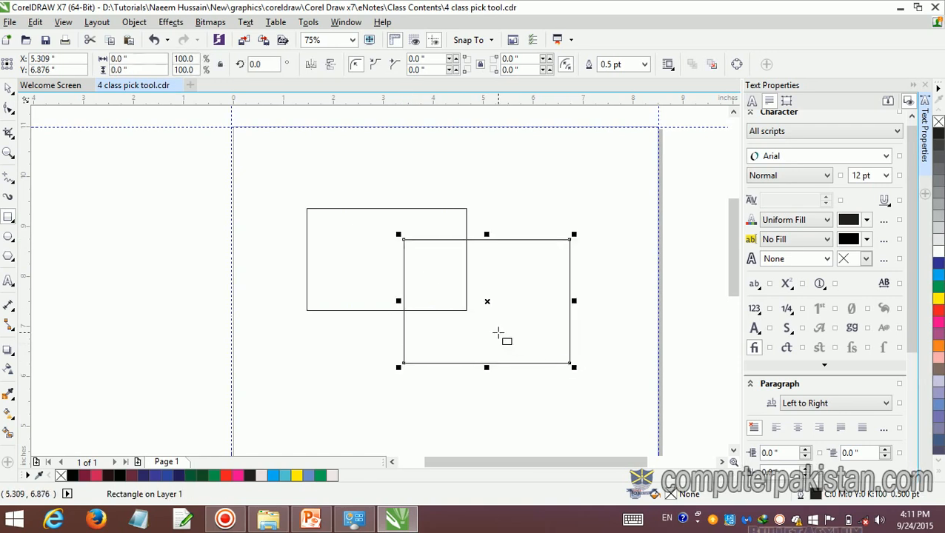
{"action": "left_click", "coordinate": [424, 221]}
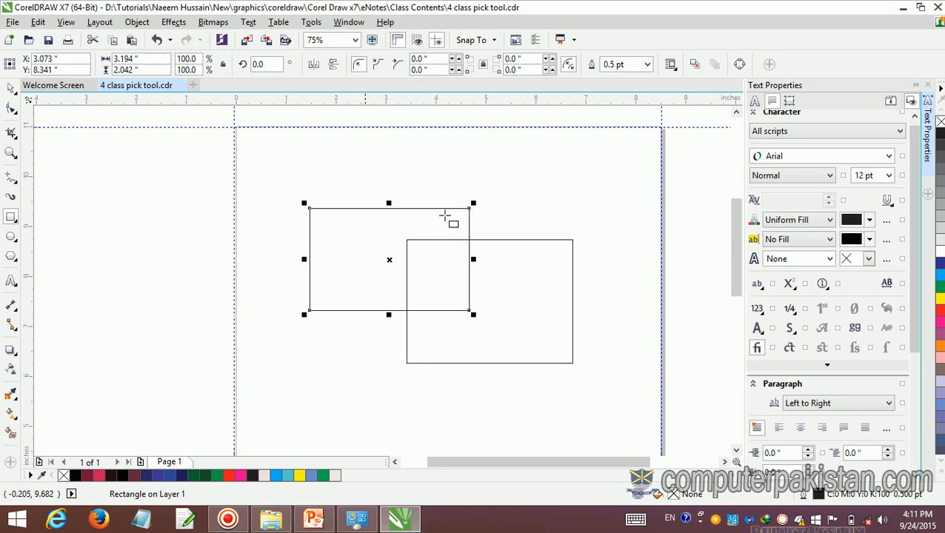
{"action": "left_click_drag", "start_coordinate": [469, 208], "coordinate": [478, 202]}
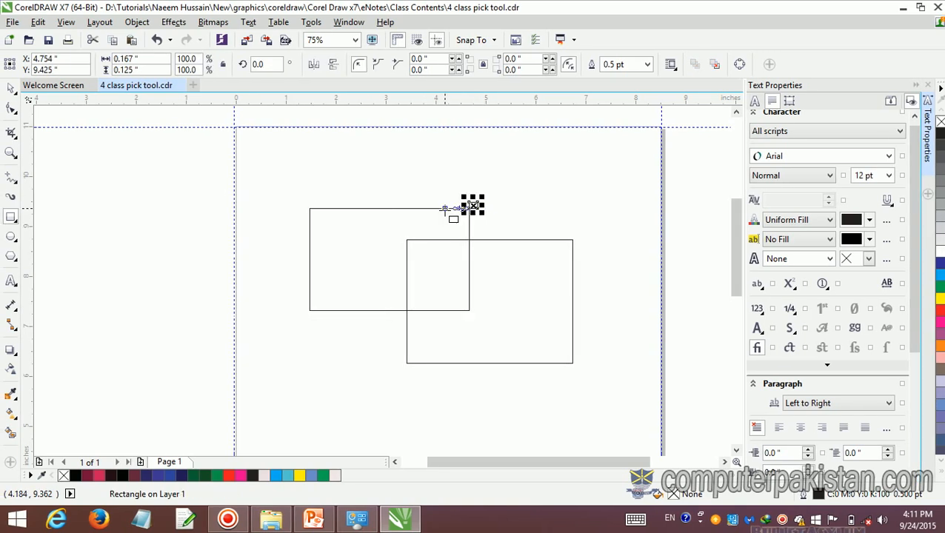
{"action": "key", "text": "ctrl+z"}
With the Shape tool, round the first rectangle's corners about 0.43 inches, its upper-right one about 0.87, and the second rectangle's corners about 0.54 inches.
{"action": "left_click", "coordinate": [11, 89]}
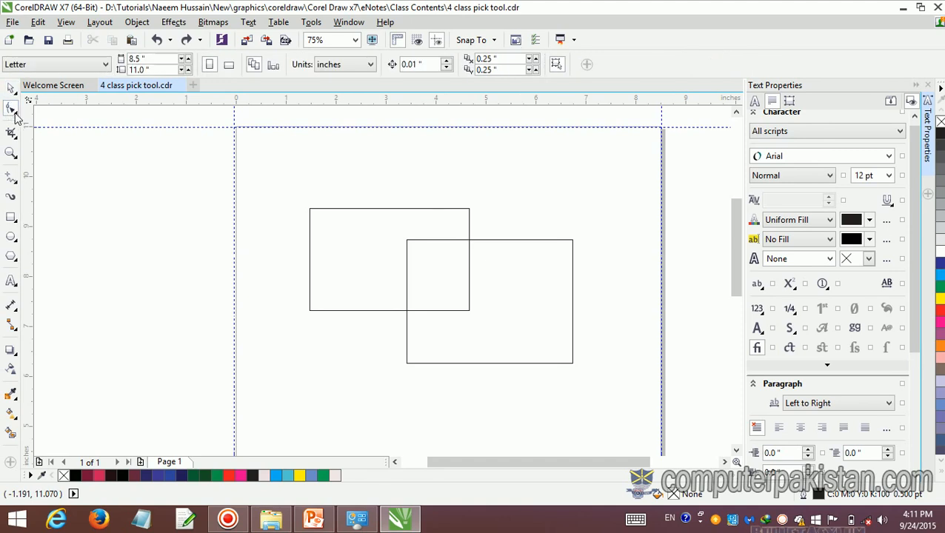
{"action": "left_click", "coordinate": [15, 116]}
{"action": "left_click", "coordinate": [58, 108]}
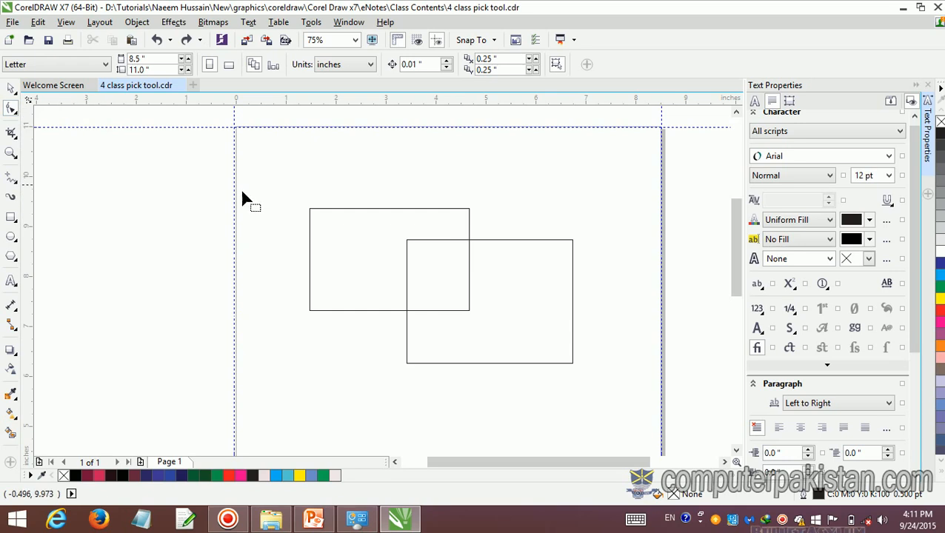
{"action": "left_click", "coordinate": [458, 213]}
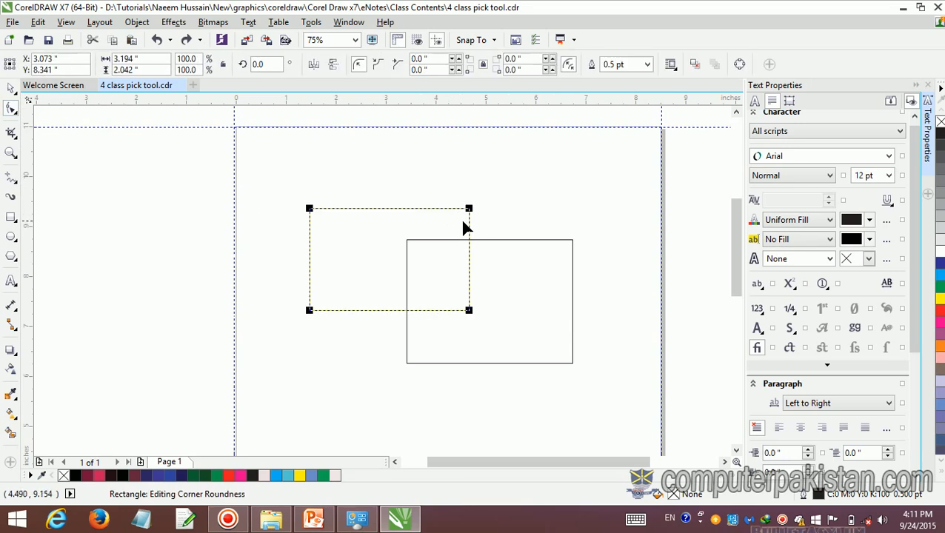
{"action": "left_click_drag", "start_coordinate": [470, 211], "coordinate": [480, 240]}
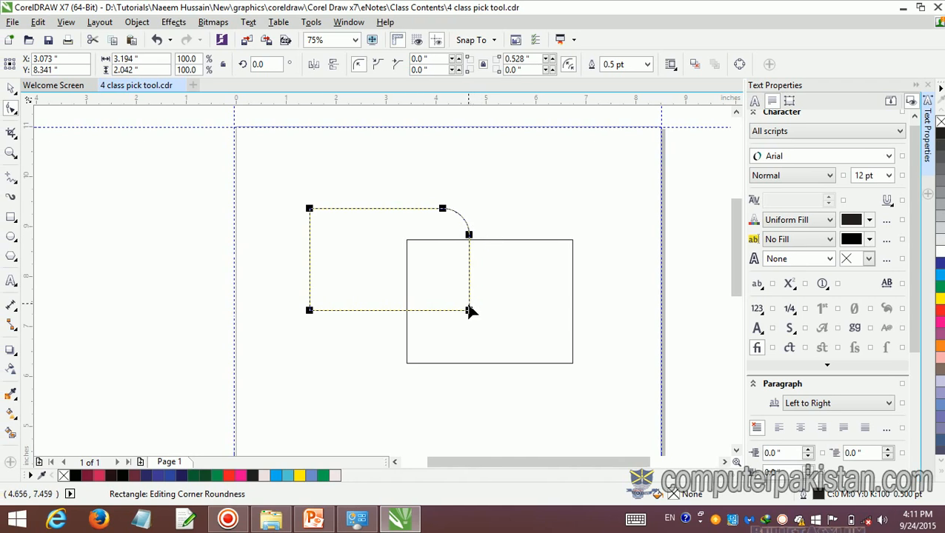
{"action": "left_click_drag", "start_coordinate": [309, 310], "coordinate": [331, 321]}
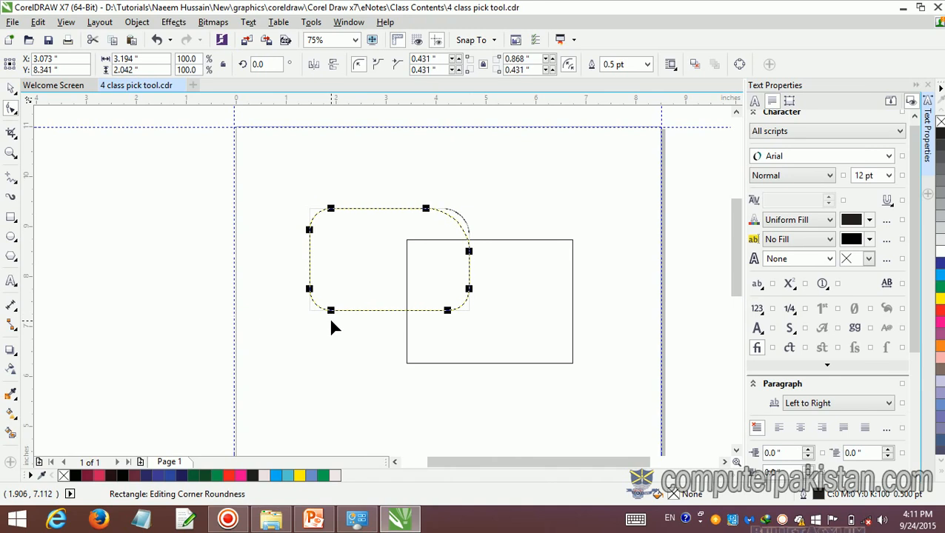
{"action": "left_click", "coordinate": [406, 345]}
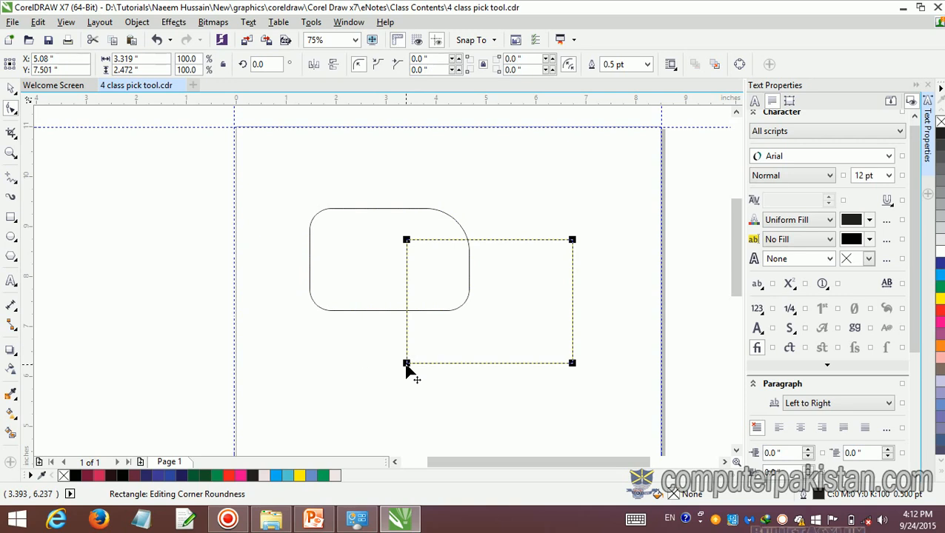
{"action": "left_click_drag", "start_coordinate": [407, 363], "coordinate": [434, 369]}
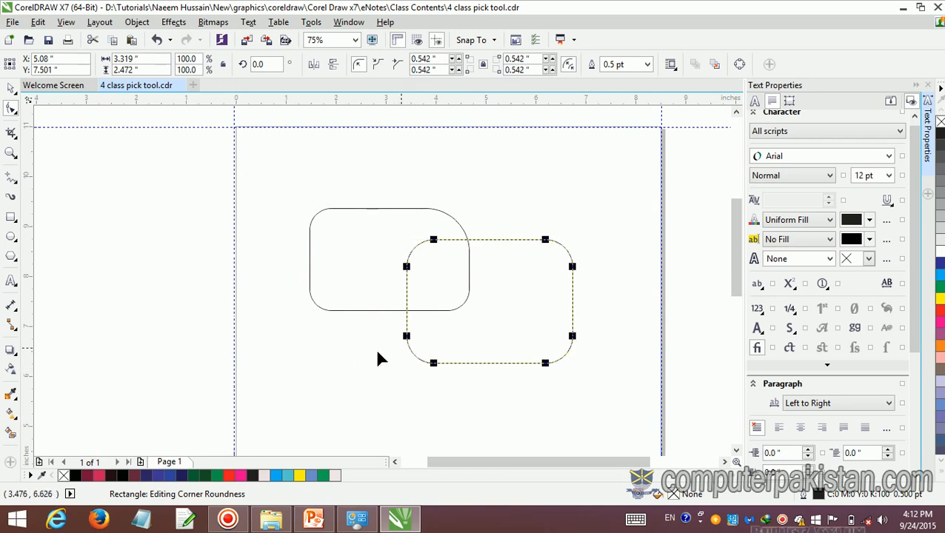
Fill the first rounded rectangle with blue and the overlapping second one with yellow.
{"action": "left_click", "coordinate": [332, 222]}
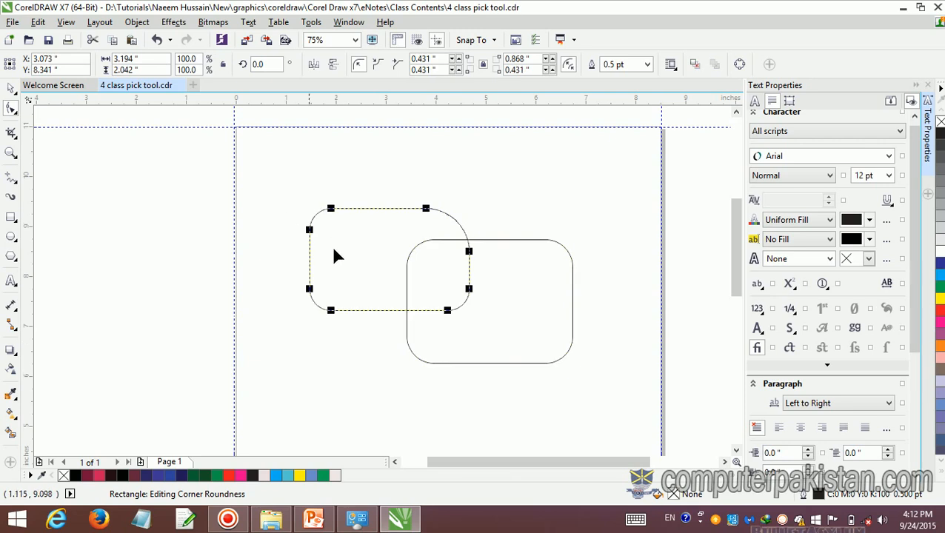
{"action": "left_click", "coordinate": [939, 266]}
{"action": "left_click", "coordinate": [570, 333]}
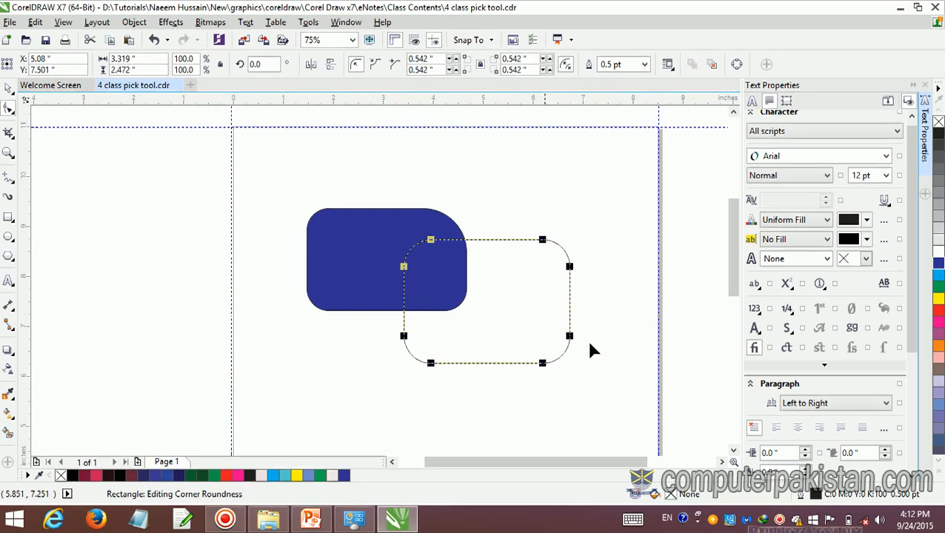
{"action": "left_click", "coordinate": [938, 300]}
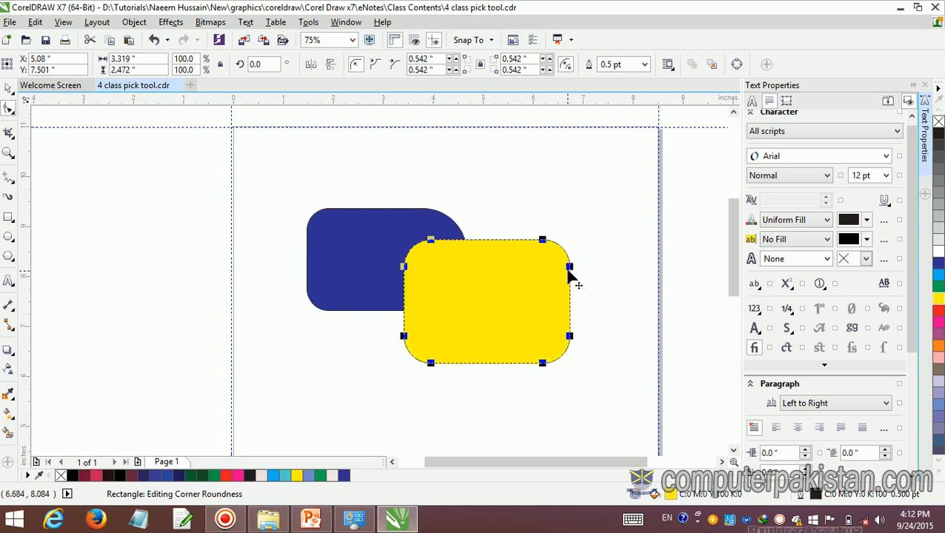
Increase the corner rounding to about 1.24 inches on the yellow rectangle and about 1.01 inches on the blue one.
{"action": "left_click_drag", "start_coordinate": [573, 272], "coordinate": [567, 319]}
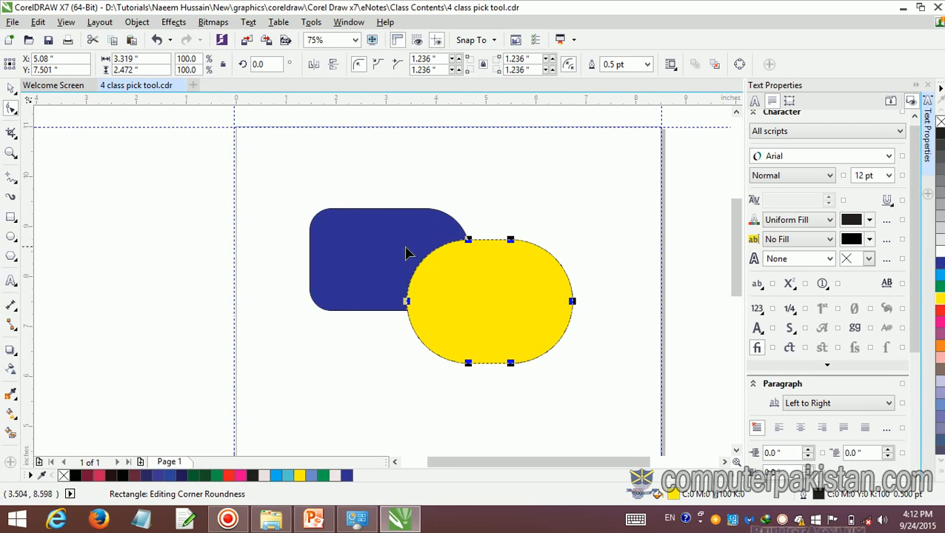
{"action": "left_click", "coordinate": [367, 265]}
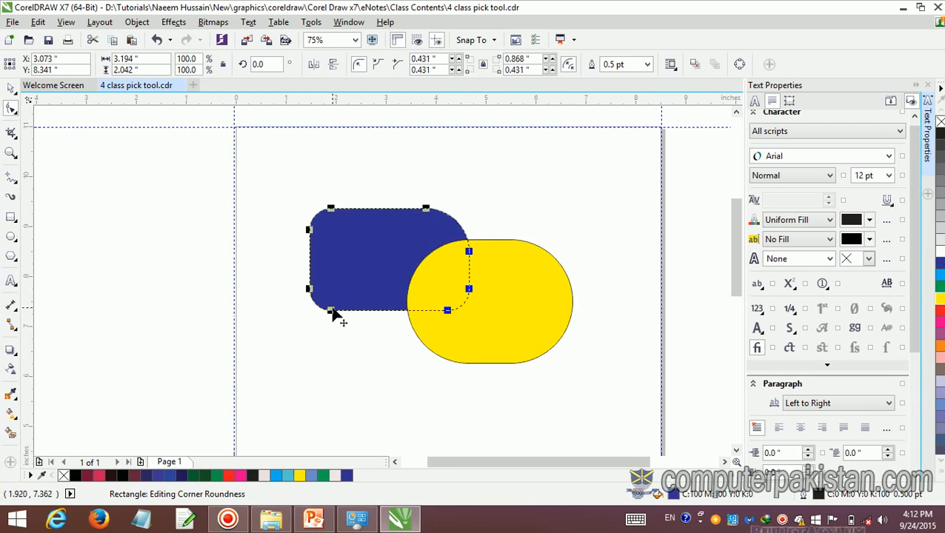
{"action": "left_click_drag", "start_coordinate": [333, 312], "coordinate": [435, 370]}
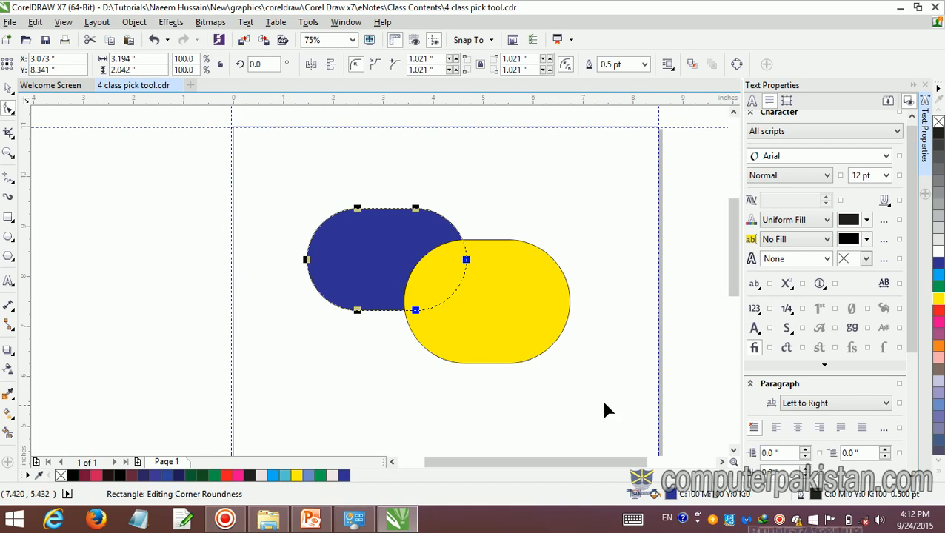
{"action": "left_click", "coordinate": [548, 300]}
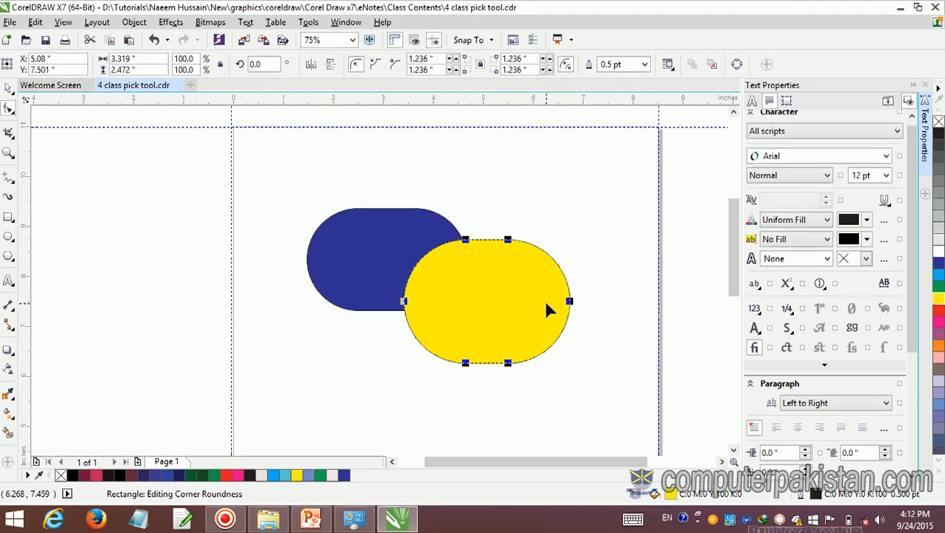
{"action": "left_click", "coordinate": [374, 283]}
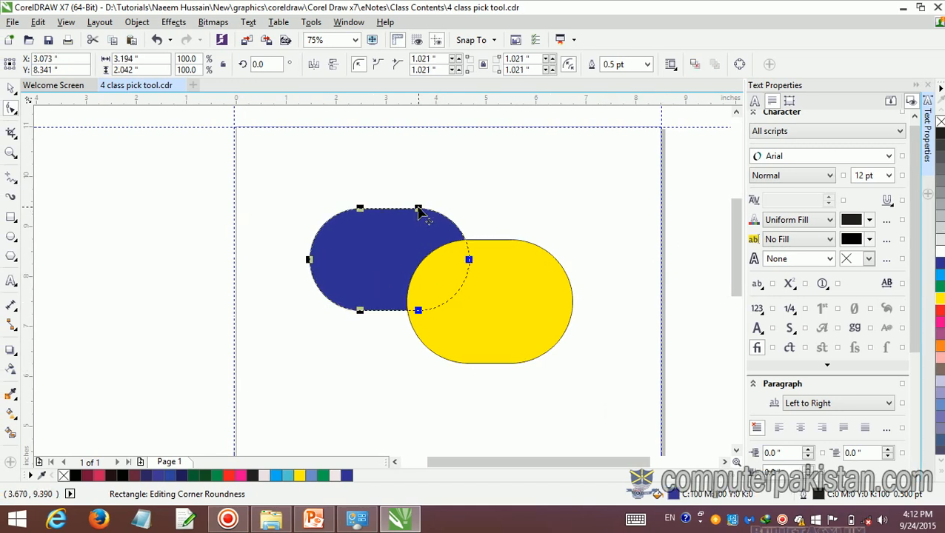
{"action": "left_click_drag", "start_coordinate": [418, 209], "coordinate": [434, 277]}
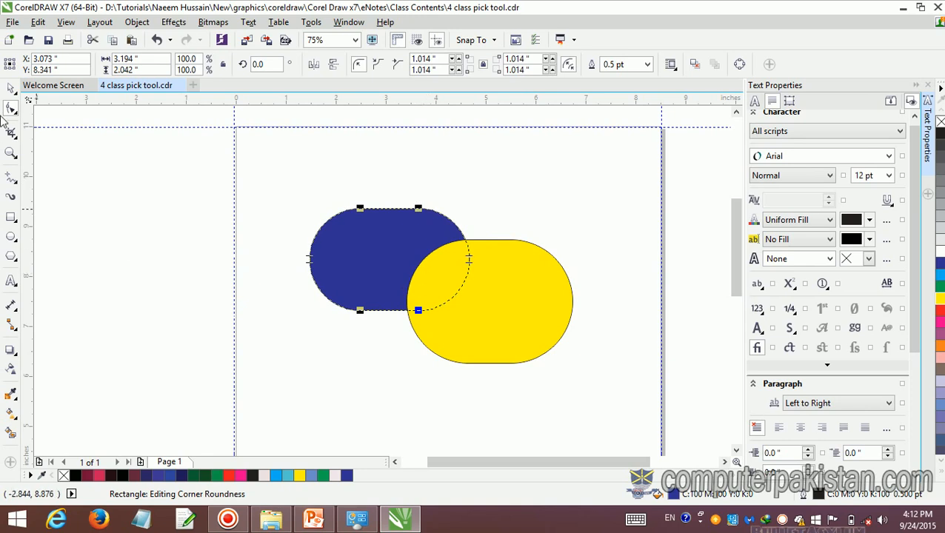
Change the corners of the blue and yellow rectangles from round to scalloped.
{"action": "left_click", "coordinate": [377, 65]}
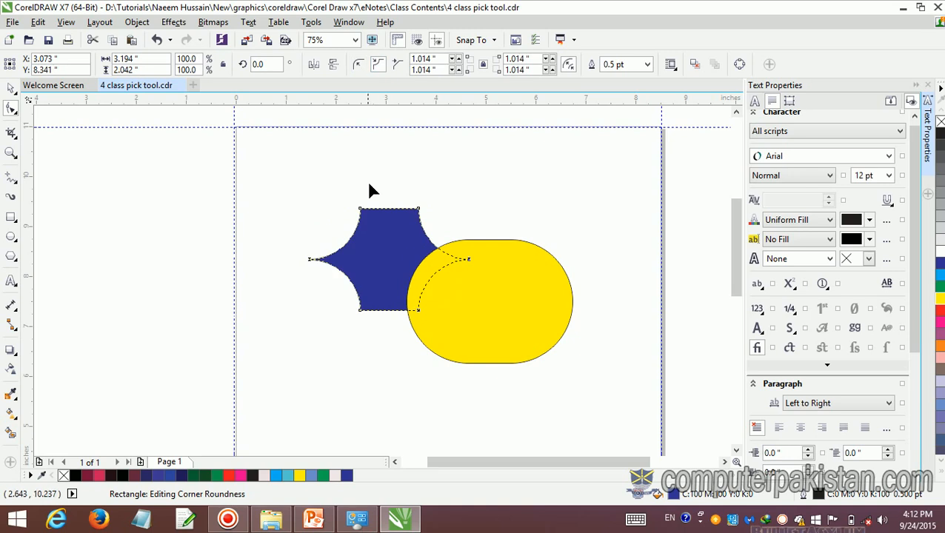
{"action": "left_click", "coordinate": [479, 296]}
{"action": "left_click", "coordinate": [378, 66]}
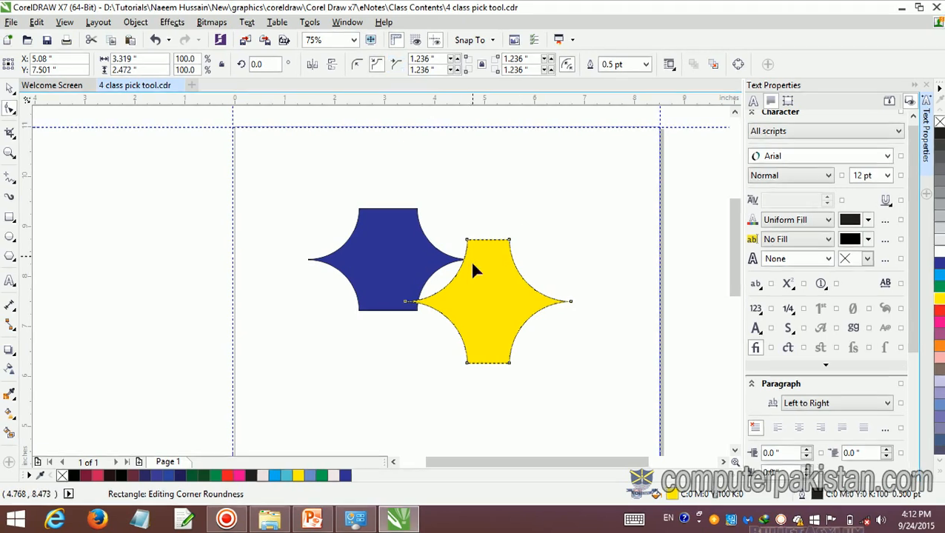
Reduce the scalloped corner radius to about 0.86 inches on the yellow shape and about 0.75 inches on the blue shape.
{"action": "left_click_drag", "start_coordinate": [409, 304], "coordinate": [433, 323]}
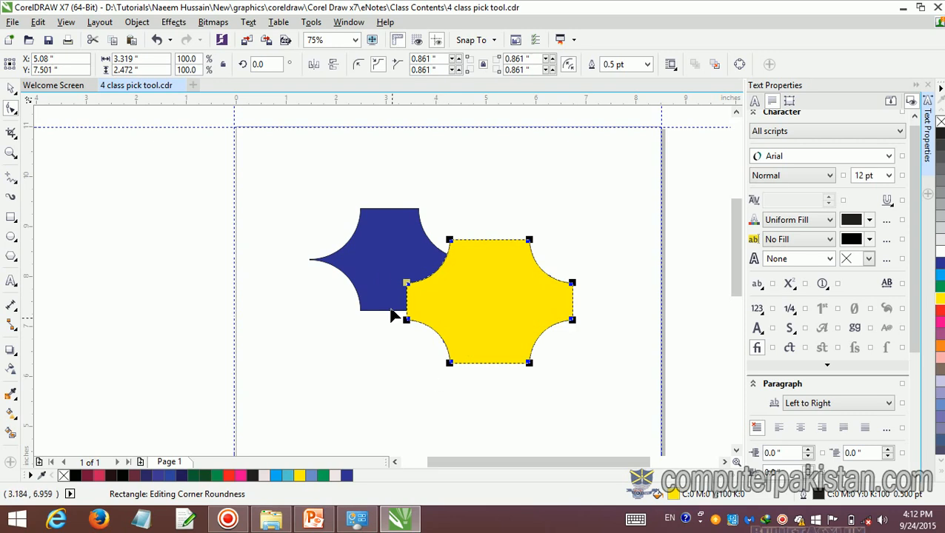
{"action": "left_click", "coordinate": [391, 296]}
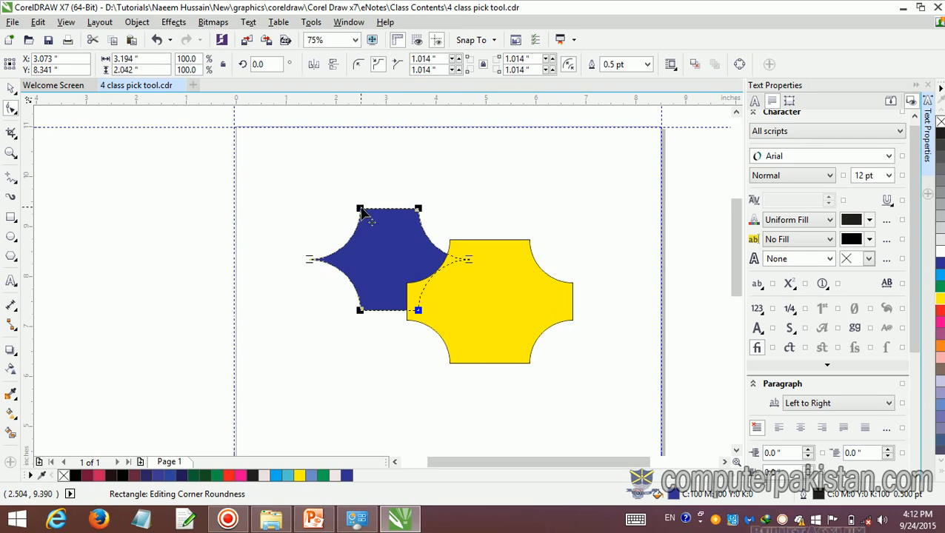
{"action": "left_click_drag", "start_coordinate": [362, 211], "coordinate": [350, 229]}
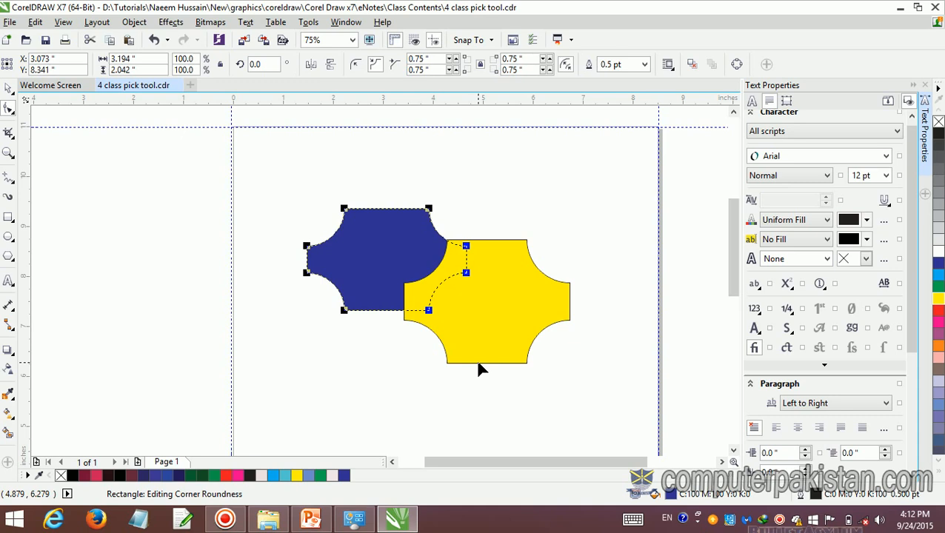
Move the yellow shape up beside the blue one with the Pick tool, centred at about X 5.25, Y 8.24 inches.
{"action": "left_click", "coordinate": [478, 364]}
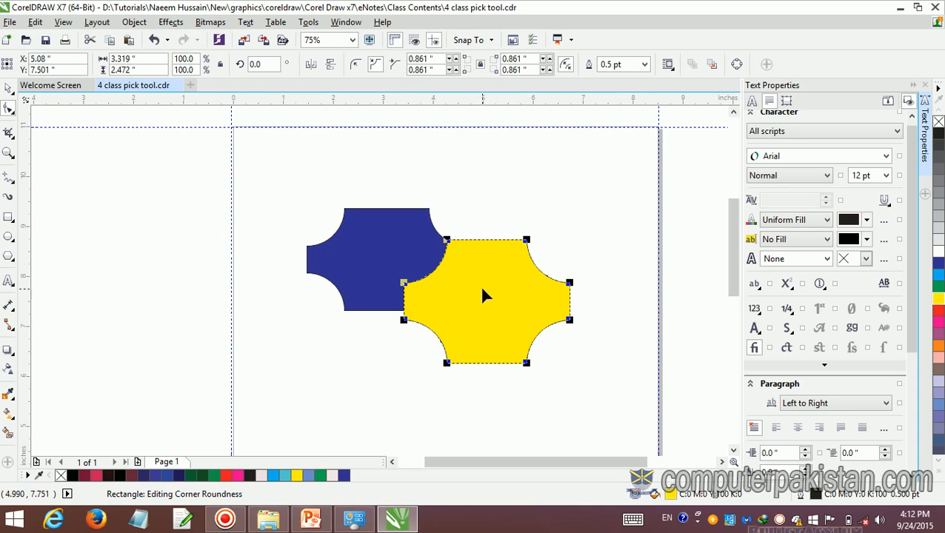
{"action": "key", "text": "space"}
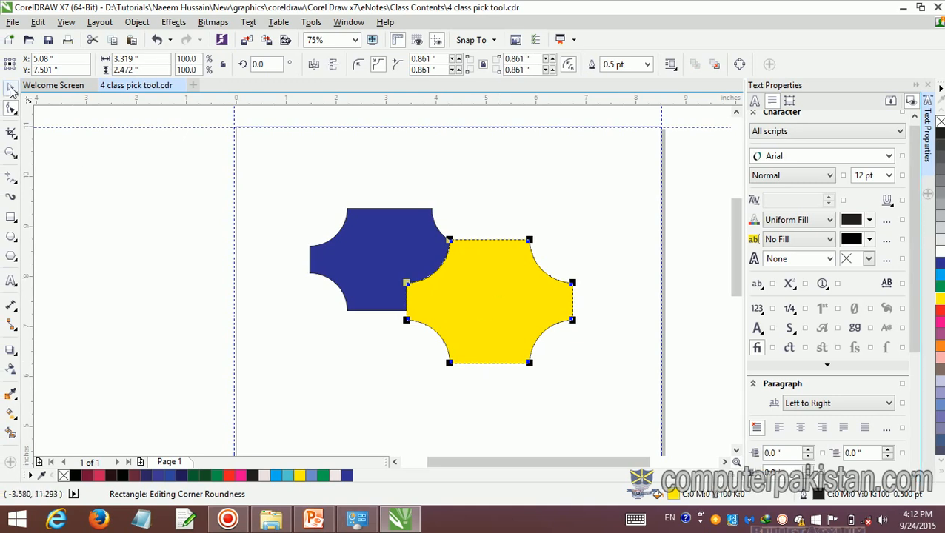
{"action": "left_click_drag", "start_coordinate": [491, 308], "coordinate": [496, 268]}
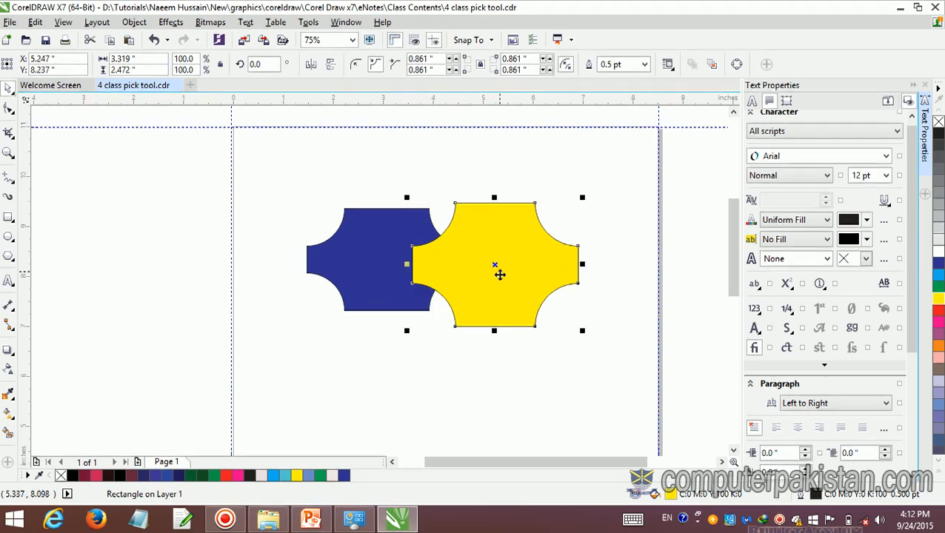
{"action": "left_click", "coordinate": [480, 362]}
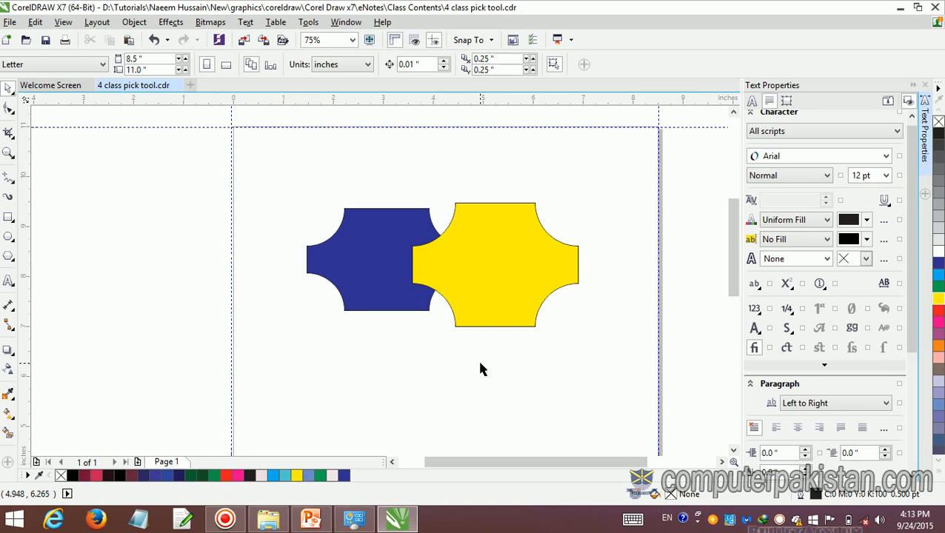
Duplicate the blue shape and place the copy below both shapes, centred at about X 4.31, Y 6.58 inches.
{"action": "left_click", "coordinate": [385, 268]}
{"action": "key", "text": "shift+Page_Up"}
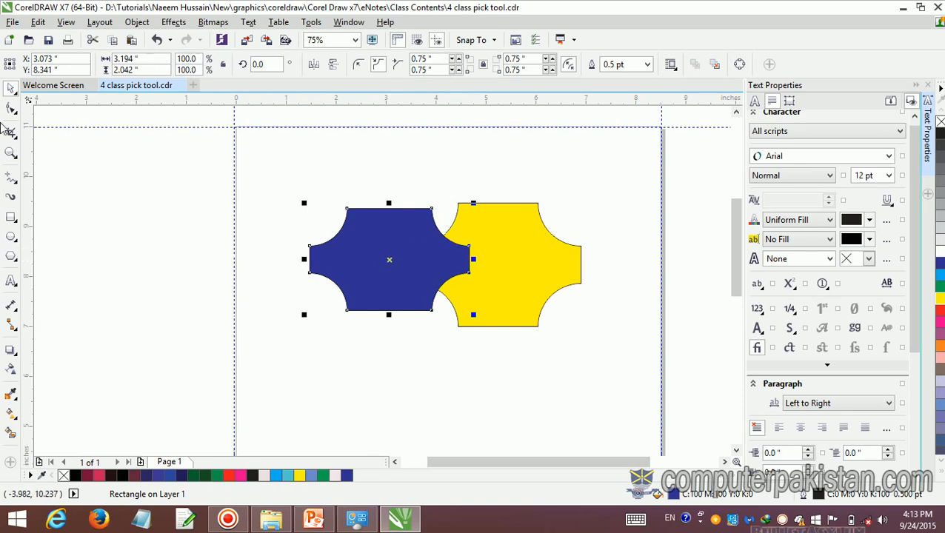
{"action": "left_click_drag", "start_coordinate": [395, 259], "coordinate": [451, 348]}
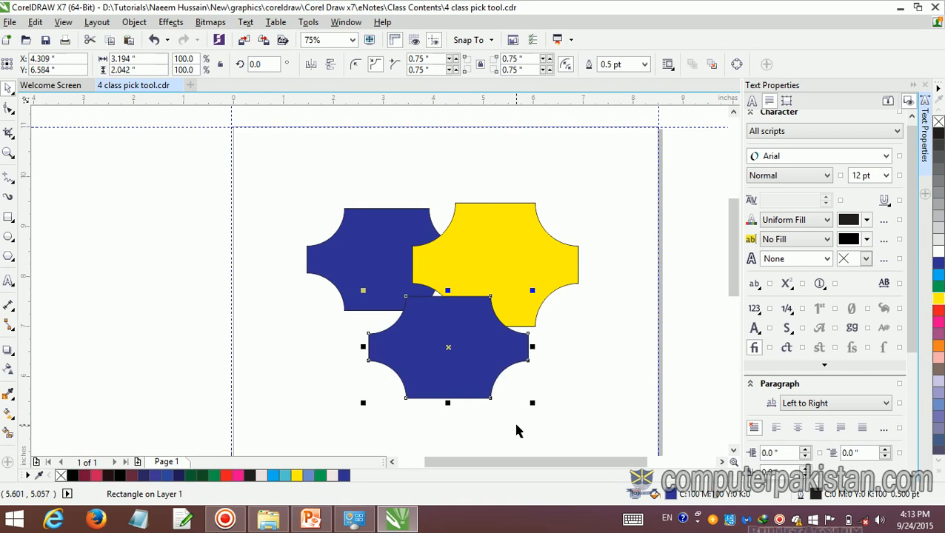
{"action": "left_click", "coordinate": [569, 399]}
Select the original blue shape at the upper left and switch to the Shape tool to edit its corners.
{"action": "left_click", "coordinate": [518, 277]}
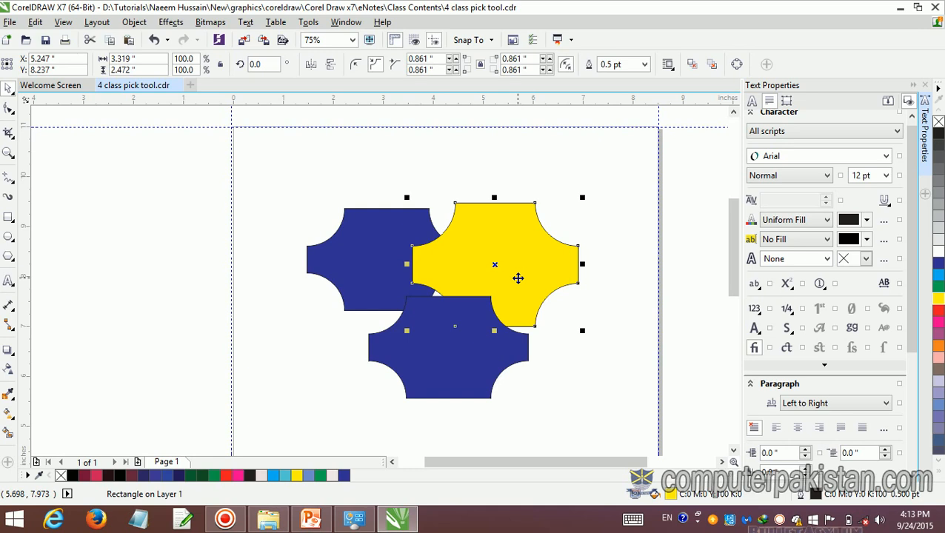
{"action": "left_click", "coordinate": [363, 276]}
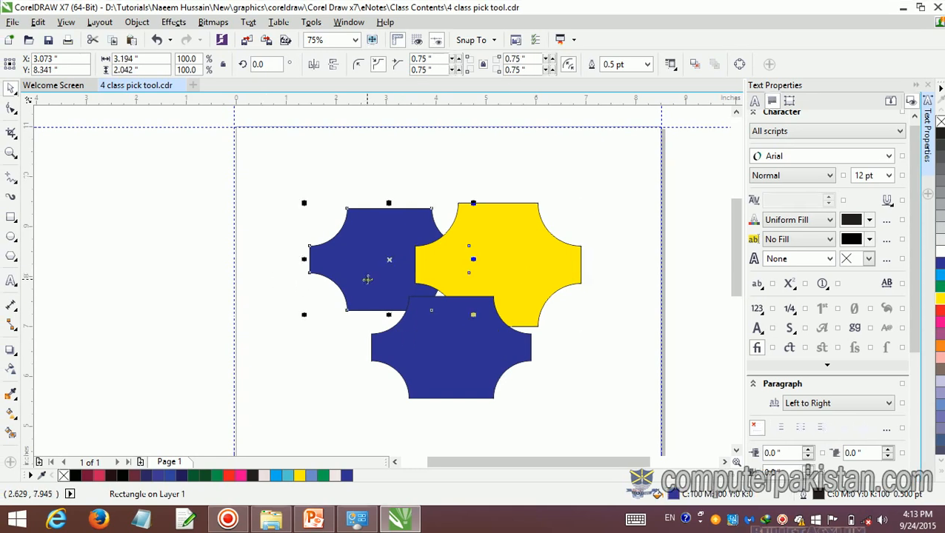
{"action": "left_click", "coordinate": [10, 108]}
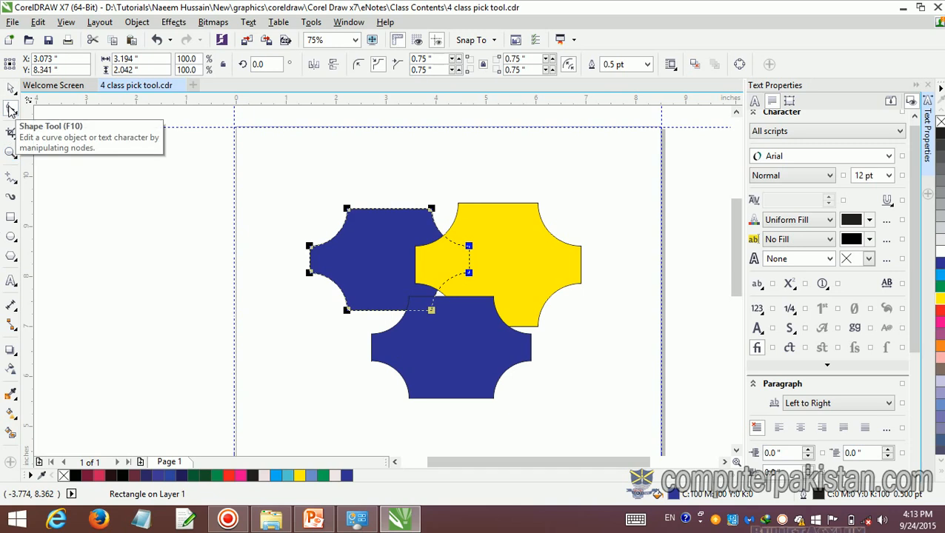
{"action": "right_click", "coordinate": [11, 109]}
{"action": "mouse_move", "coordinate": [12, 114]}
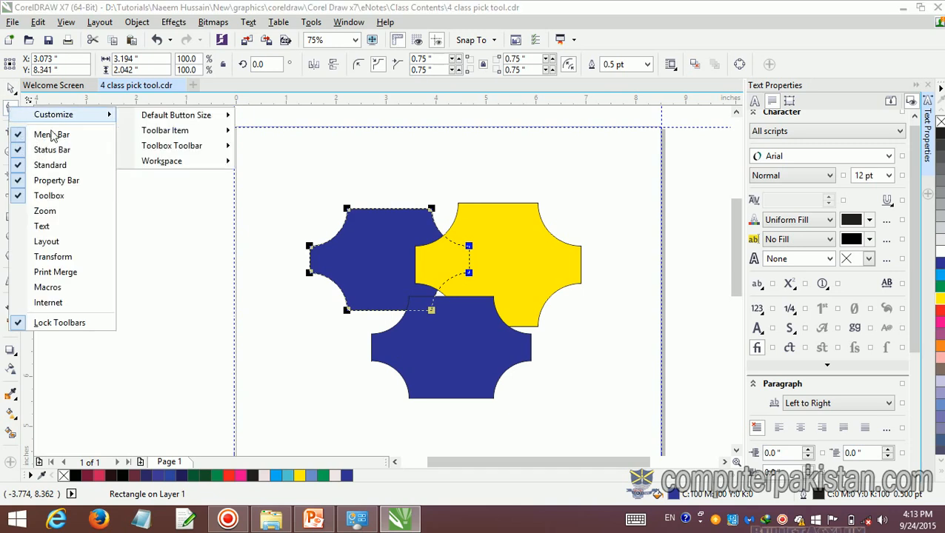
{"action": "left_click", "coordinate": [154, 236]}
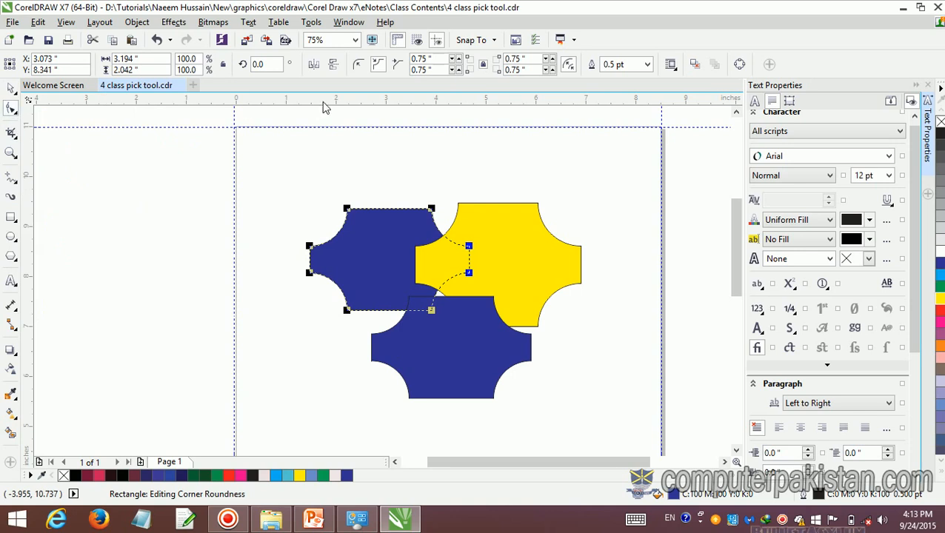
Chamfer the corners of all three shapes and reduce the lower blue shape's chamfer to about 0.56 inches.
{"action": "left_click", "coordinate": [398, 66]}
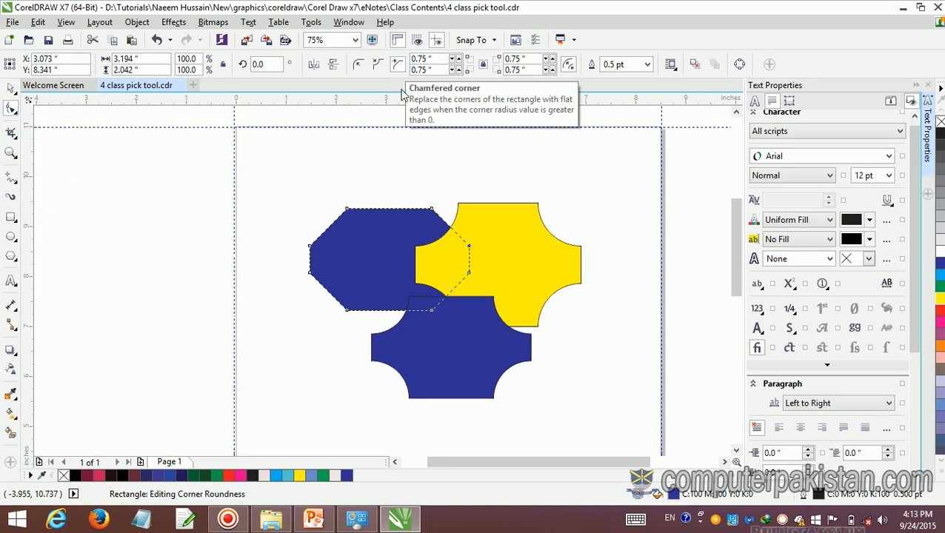
{"action": "left_click", "coordinate": [500, 238]}
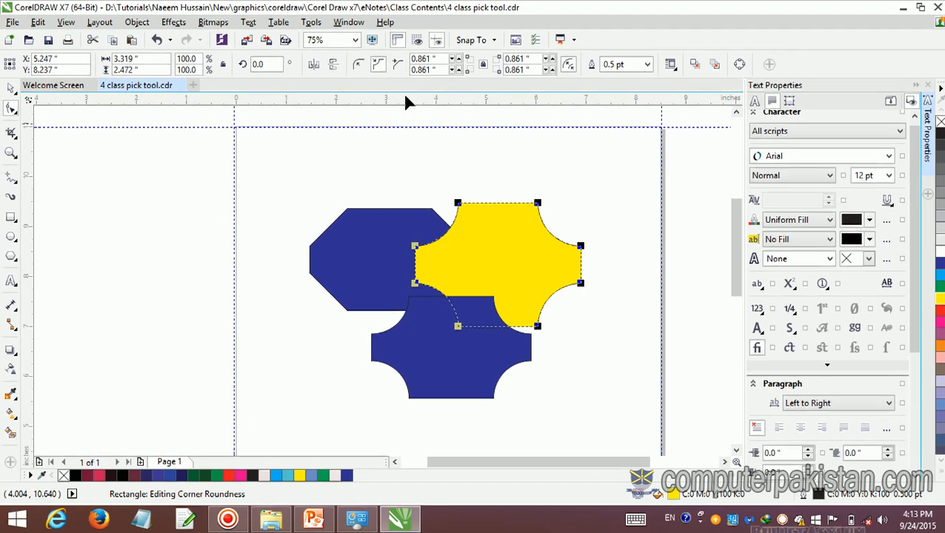
{"action": "left_click", "coordinate": [396, 66]}
{"action": "left_click", "coordinate": [464, 373]}
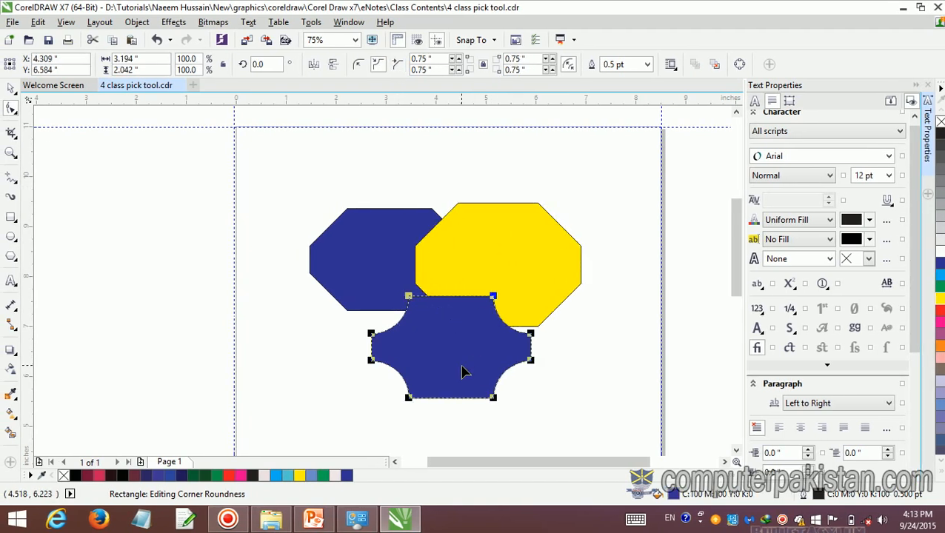
{"action": "left_click", "coordinate": [396, 66]}
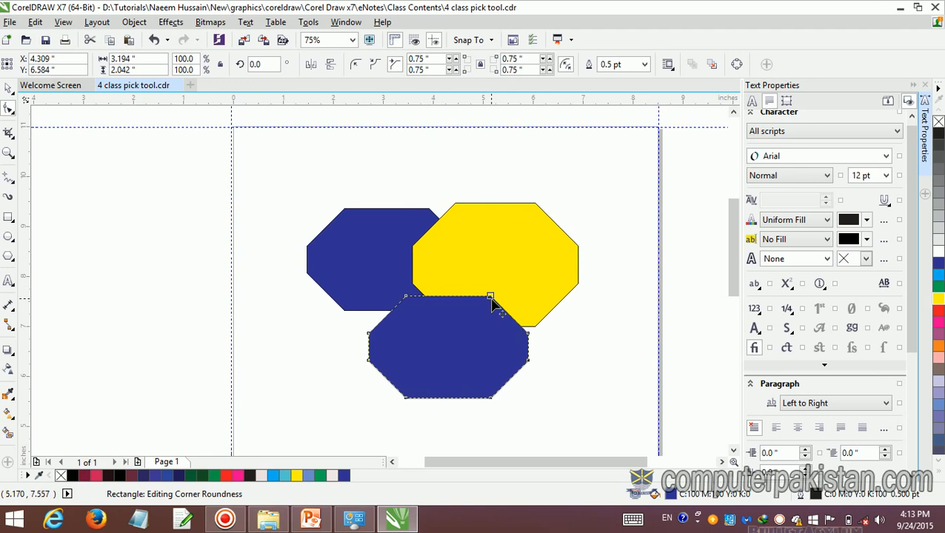
{"action": "left_click_drag", "start_coordinate": [491, 299], "coordinate": [501, 317]}
Give the yellow shape round corners of about 1.24 inches and reduce the upper blue shape's chamfer to about 0.39 inches.
{"action": "left_click", "coordinate": [512, 256]}
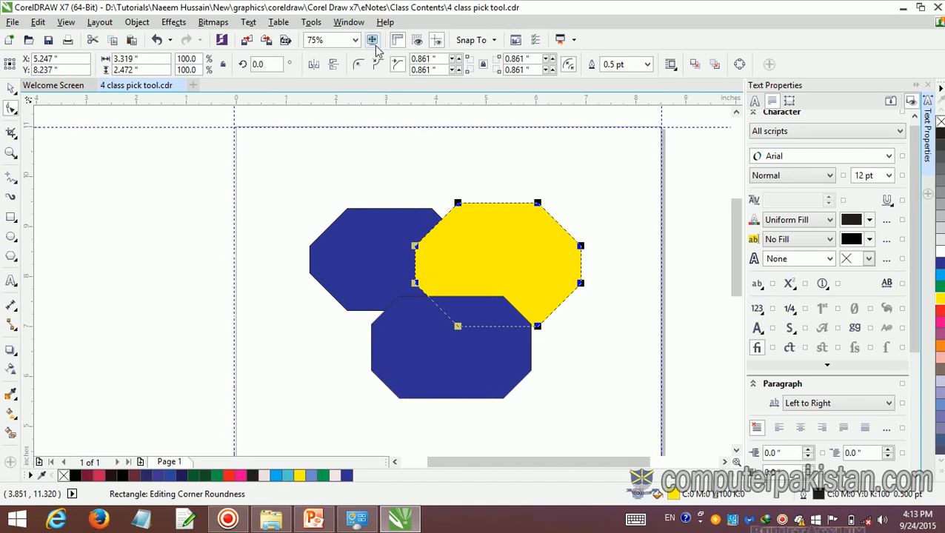
{"action": "left_click", "coordinate": [375, 64]}
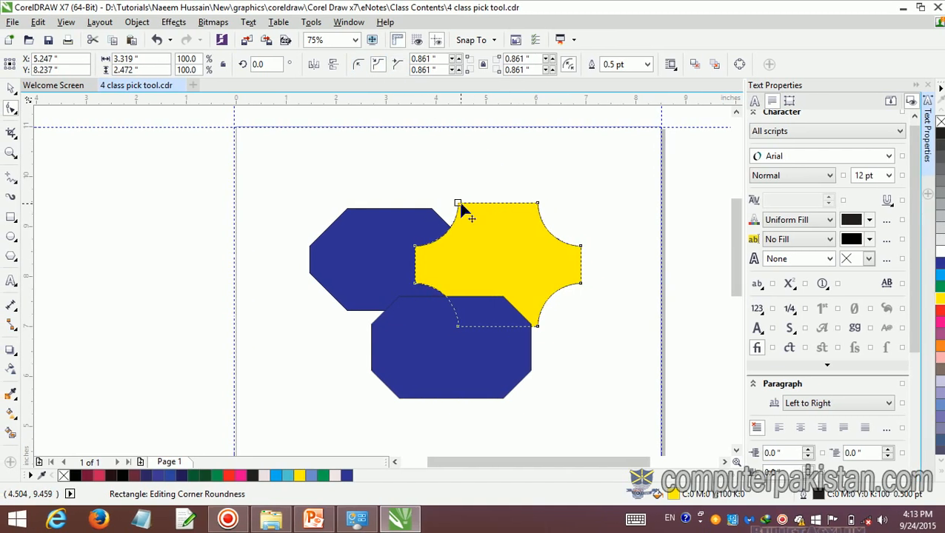
{"action": "left_click_drag", "start_coordinate": [460, 207], "coordinate": [491, 232]}
{"action": "left_click", "coordinate": [355, 65]}
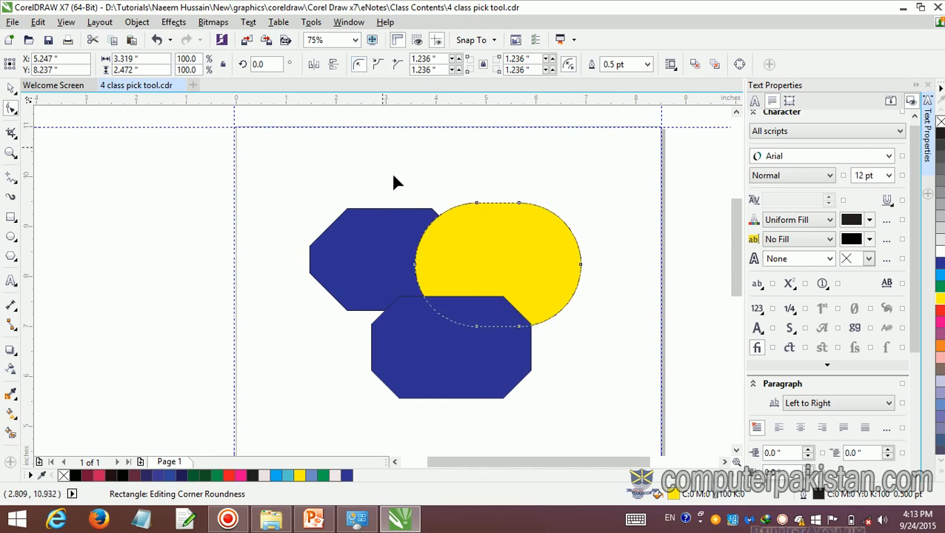
{"action": "left_click", "coordinate": [351, 220]}
{"action": "left_click_drag", "start_coordinate": [348, 214], "coordinate": [332, 227]}
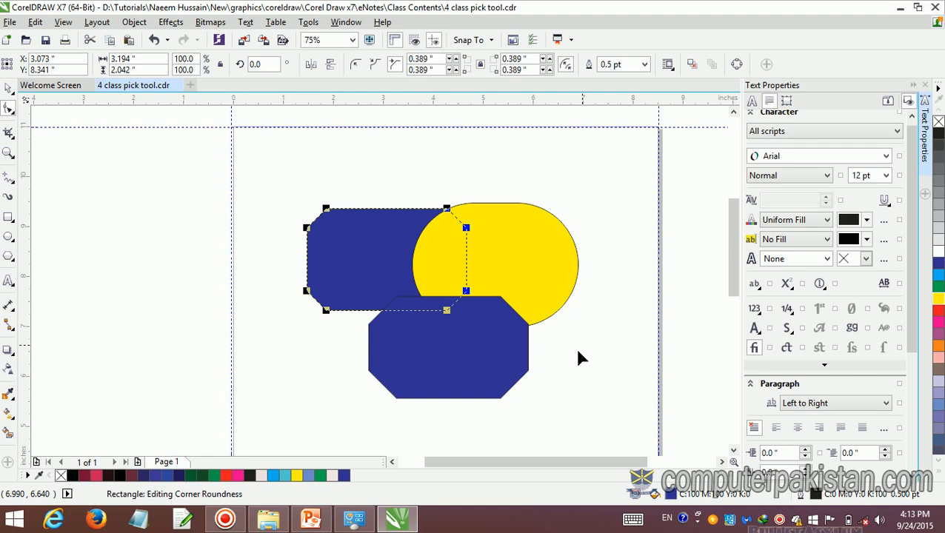
Spread the shapes apart, centring the upper blue at about (0.89, 9.13), the lower blue at (3.56, 6.33) and the yellow at (5.91, 8.86) inches.
{"action": "left_click", "coordinate": [538, 274]}
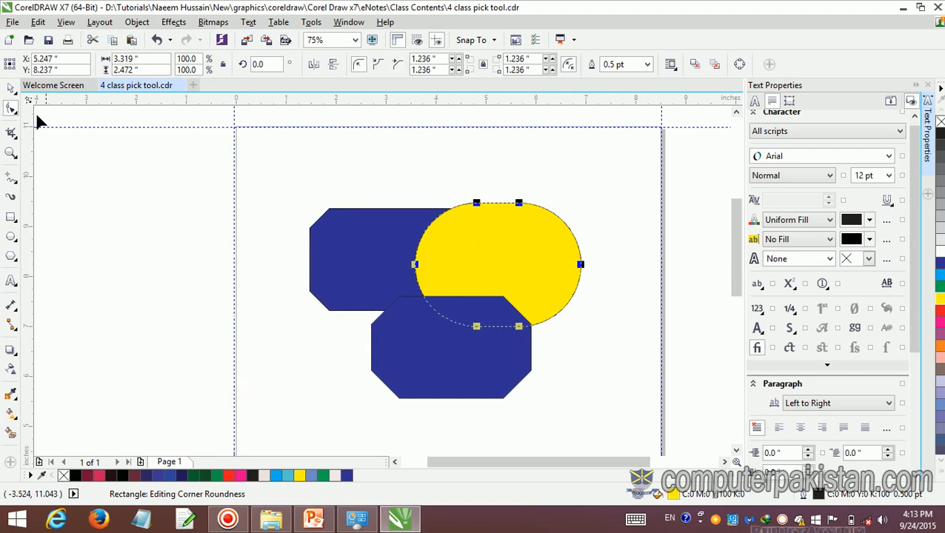
{"action": "left_click", "coordinate": [10, 88]}
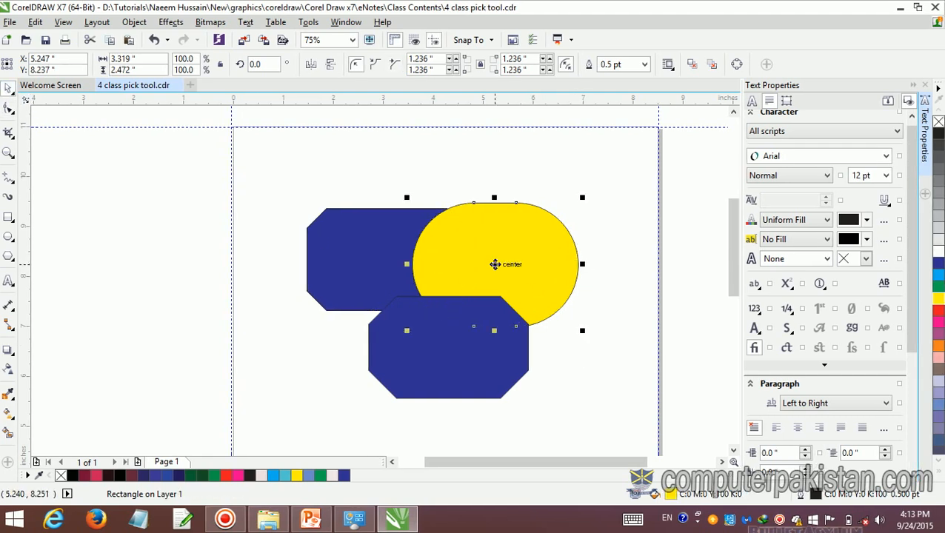
{"action": "left_click_drag", "start_coordinate": [496, 264], "coordinate": [603, 224]}
{"action": "left_click", "coordinate": [402, 249]}
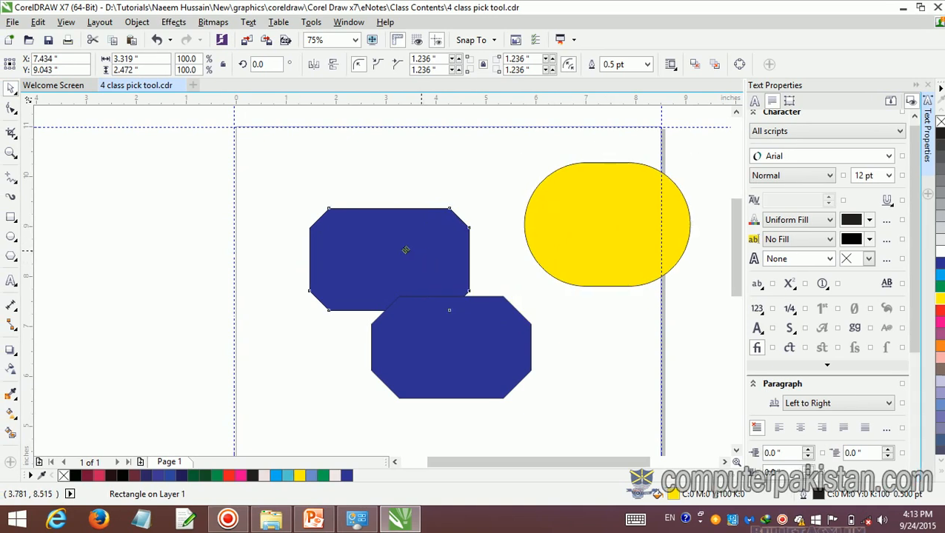
{"action": "left_click_drag", "start_coordinate": [402, 249], "coordinate": [313, 211]}
{"action": "left_click_drag", "start_coordinate": [433, 364], "coordinate": [395, 375]}
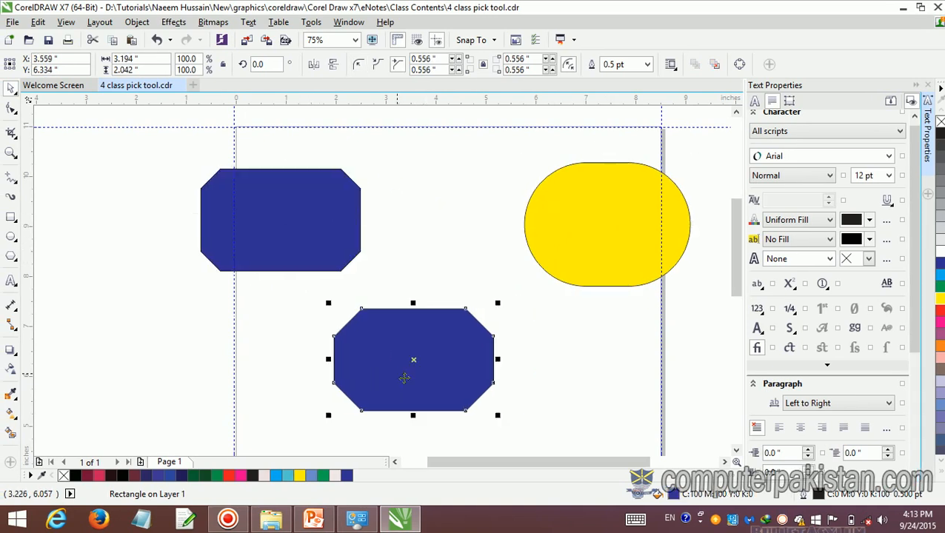
{"action": "left_click_drag", "start_coordinate": [570, 253], "coordinate": [493, 256]}
{"action": "left_click", "coordinate": [543, 347]}
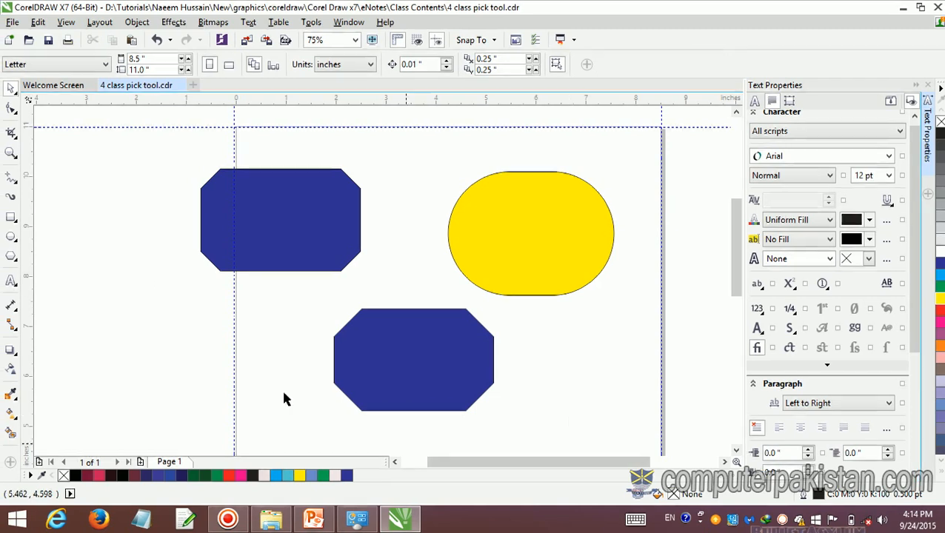
Set the chamfered corner radius of the upper blue shape to 0.559 inches with the Shape tool.
{"action": "left_click", "coordinate": [9, 109]}
{"action": "left_click", "coordinate": [291, 216]}
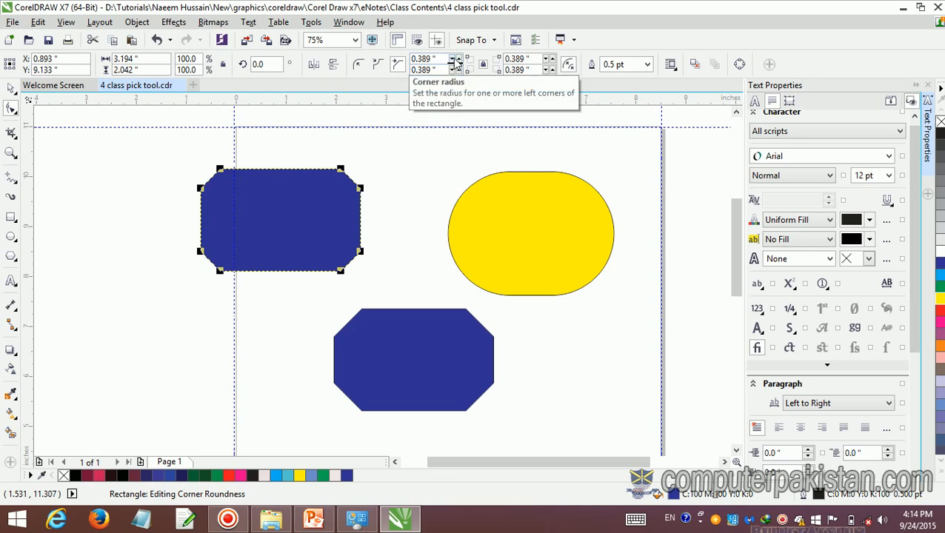
{"action": "left_click", "coordinate": [456, 68]}
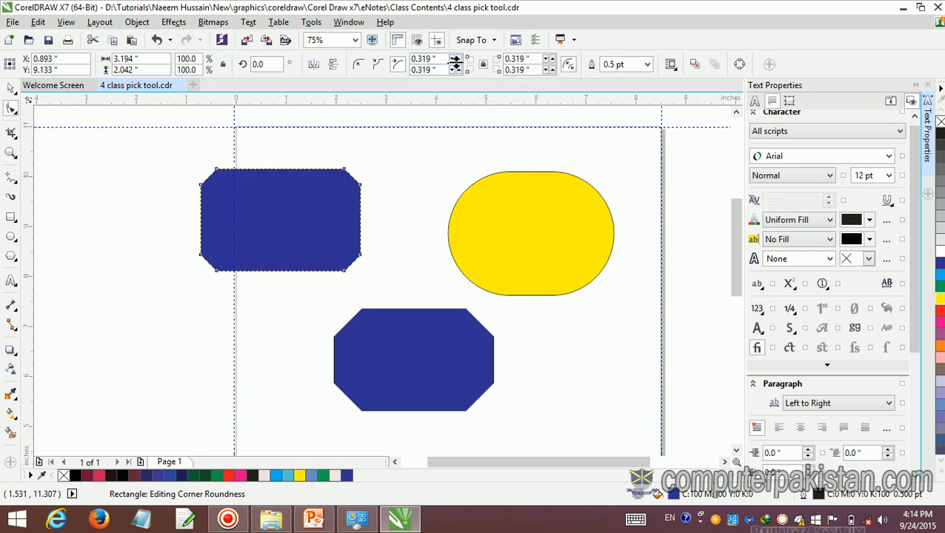
{"action": "left_click", "coordinate": [459, 58]}
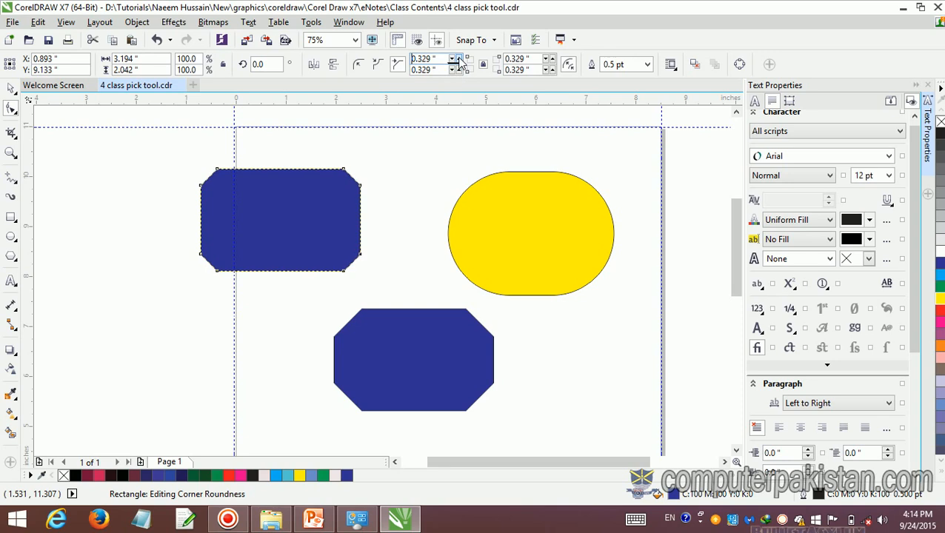
{"action": "left_click", "coordinate": [459, 63]}
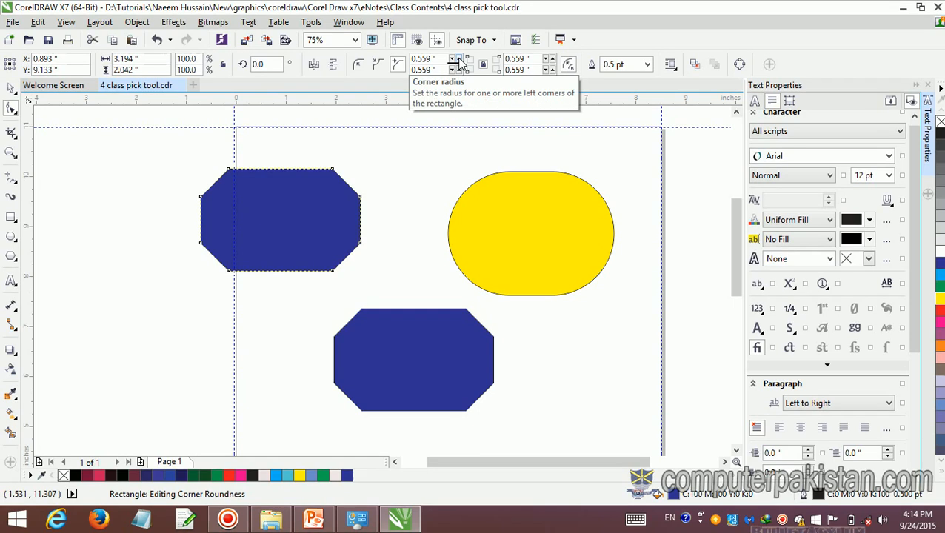
Change the upper blue shape's corners to scalloped and increase their radius to 0.969 inches.
{"action": "left_click", "coordinate": [378, 64]}
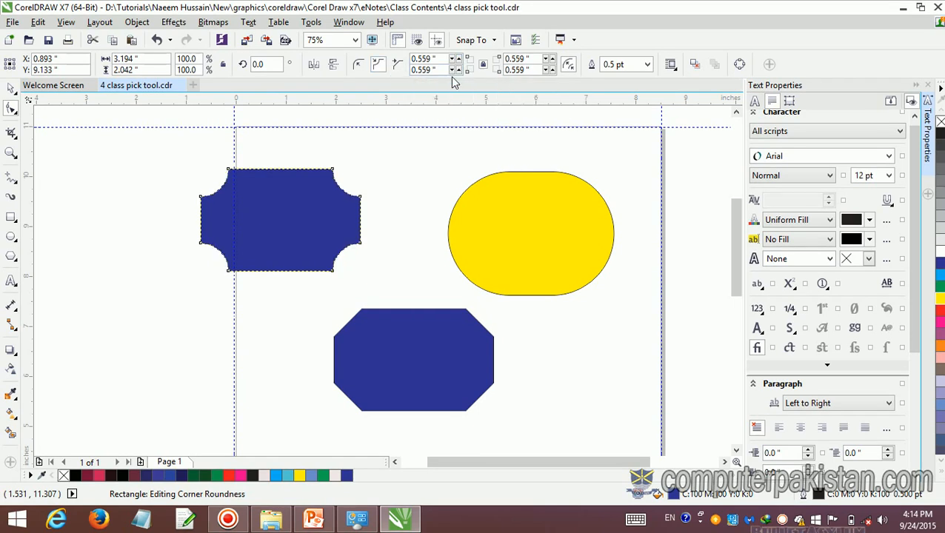
{"action": "left_click", "coordinate": [459, 59]}
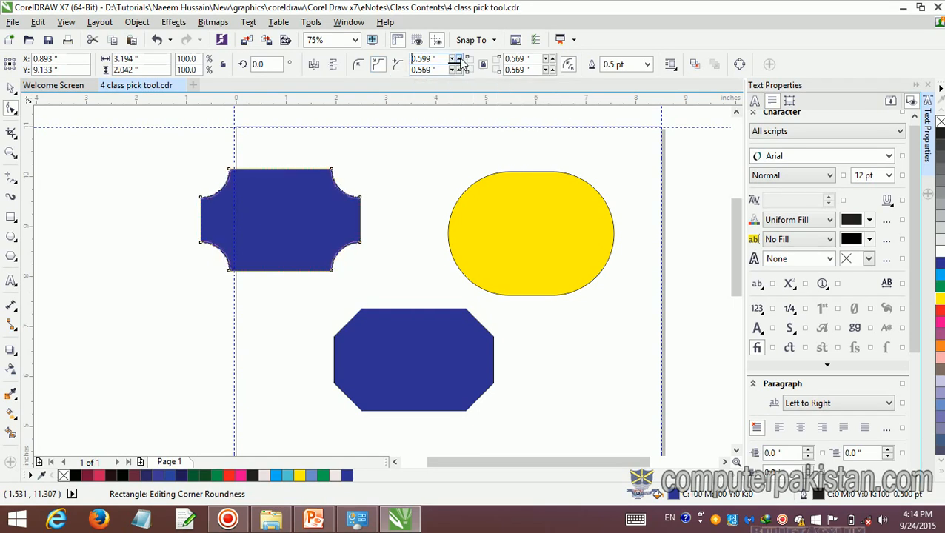
{"action": "left_click", "coordinate": [459, 59]}
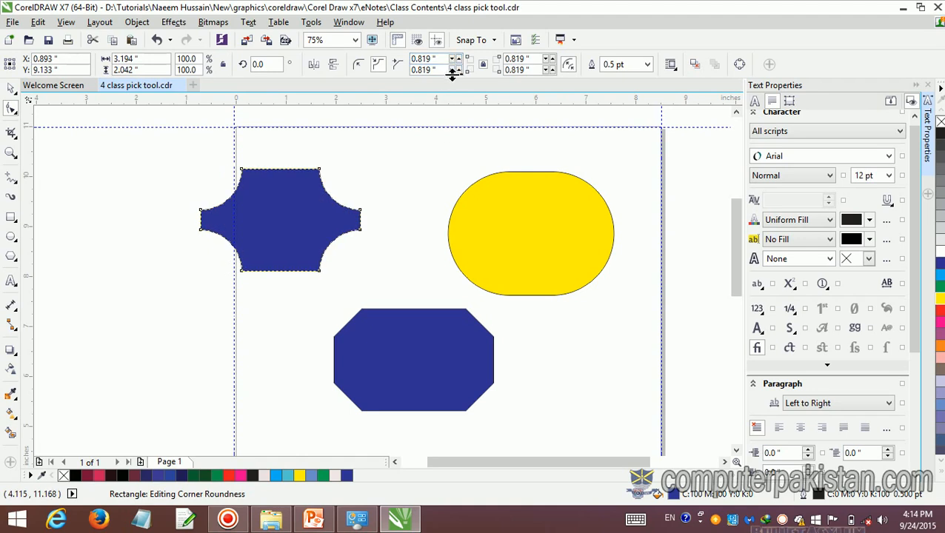
{"action": "left_click", "coordinate": [459, 71]}
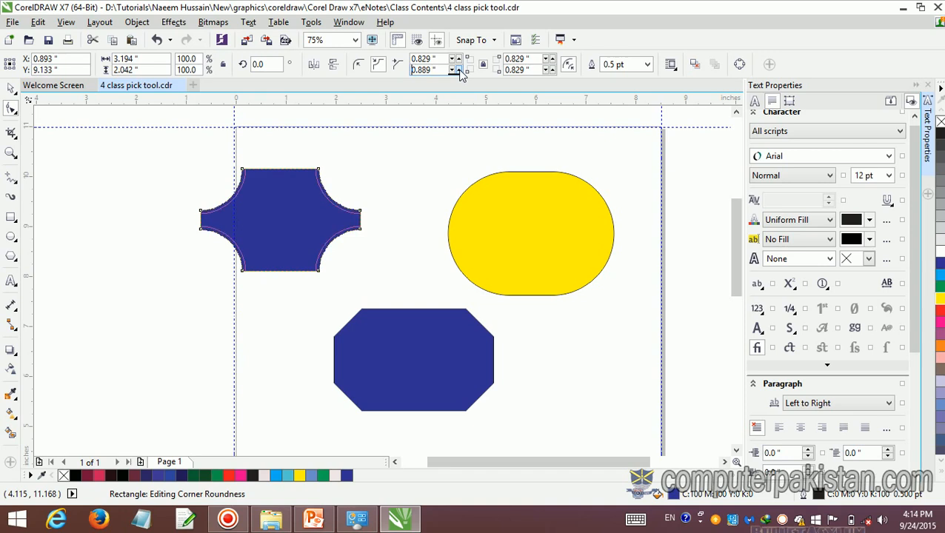
{"action": "left_click", "coordinate": [459, 72]}
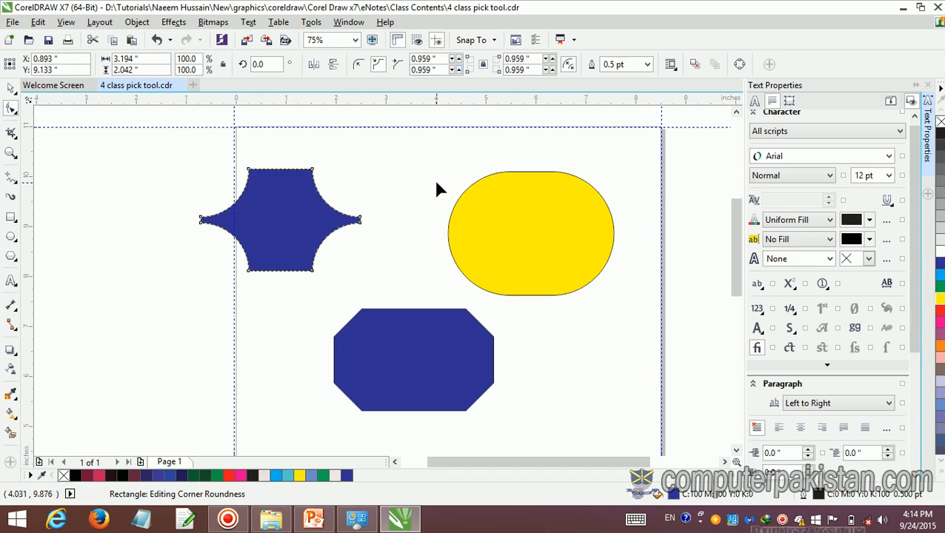
{"action": "left_click", "coordinate": [550, 58]}
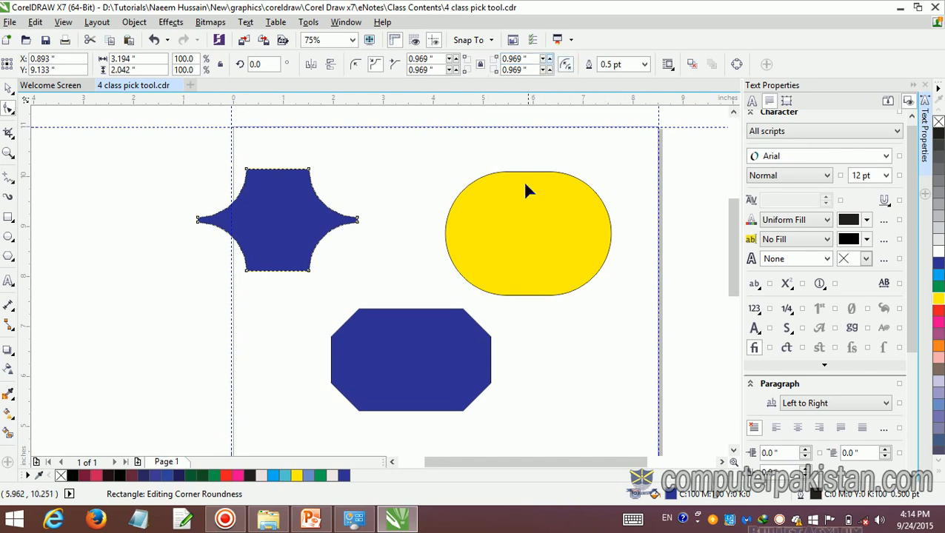
Try raising the yellow shape's corner radius to about 1.53 inches.
{"action": "left_click", "coordinate": [515, 211]}
{"action": "left_click", "coordinate": [550, 58]}
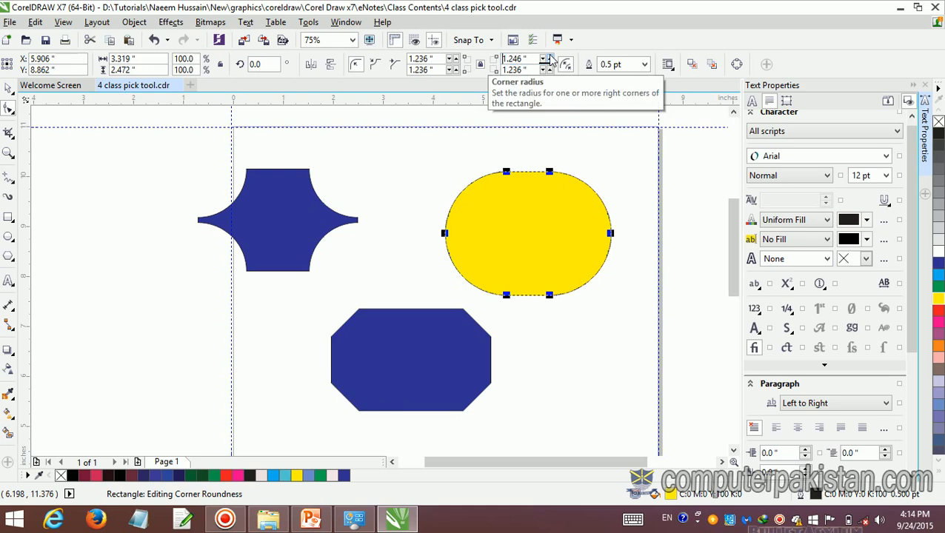
{"action": "left_click", "coordinate": [550, 58]}
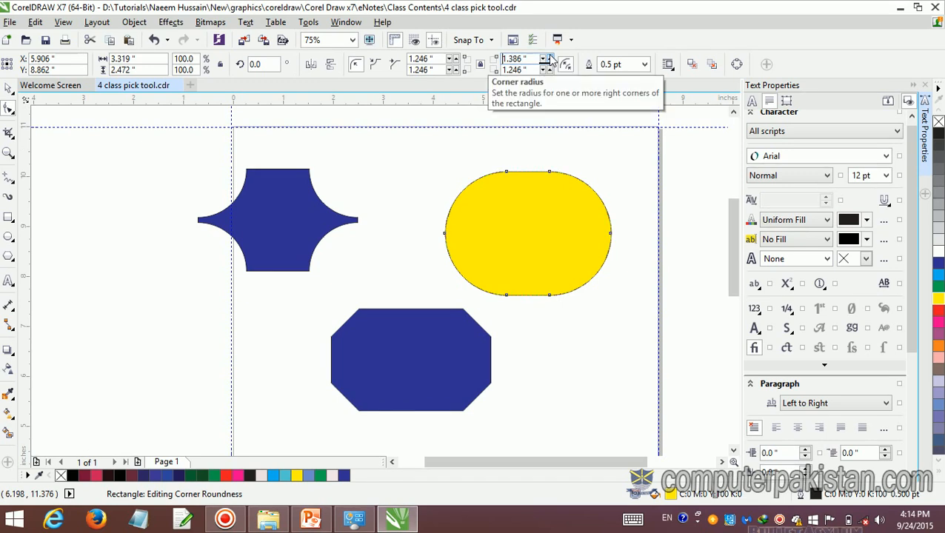
{"action": "left_click", "coordinate": [550, 59]}
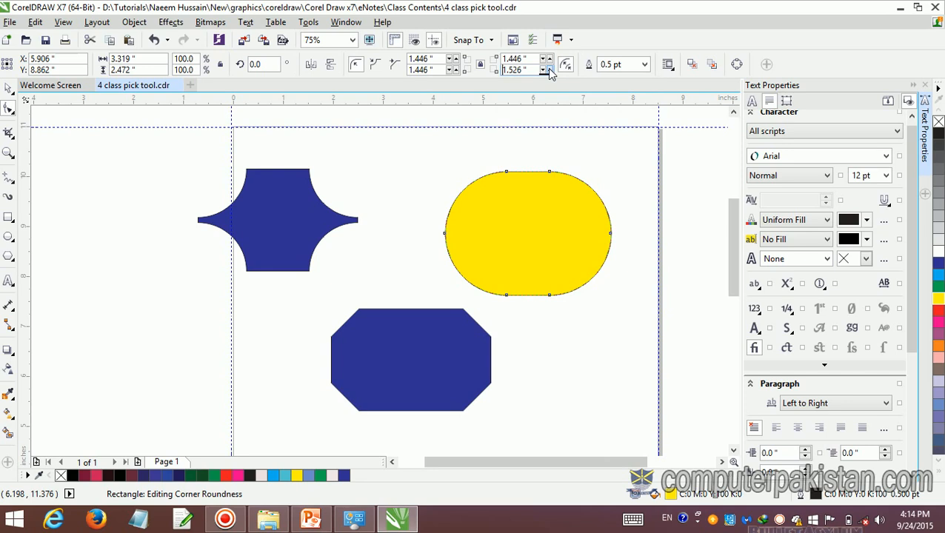
{"action": "key", "text": "Return"}
Reduce the yellow shape's rounded corner radius to about 0.9 inches and turn off relative corner scaling.
{"action": "left_click_drag", "start_coordinate": [549, 171], "coordinate": [610, 220]}
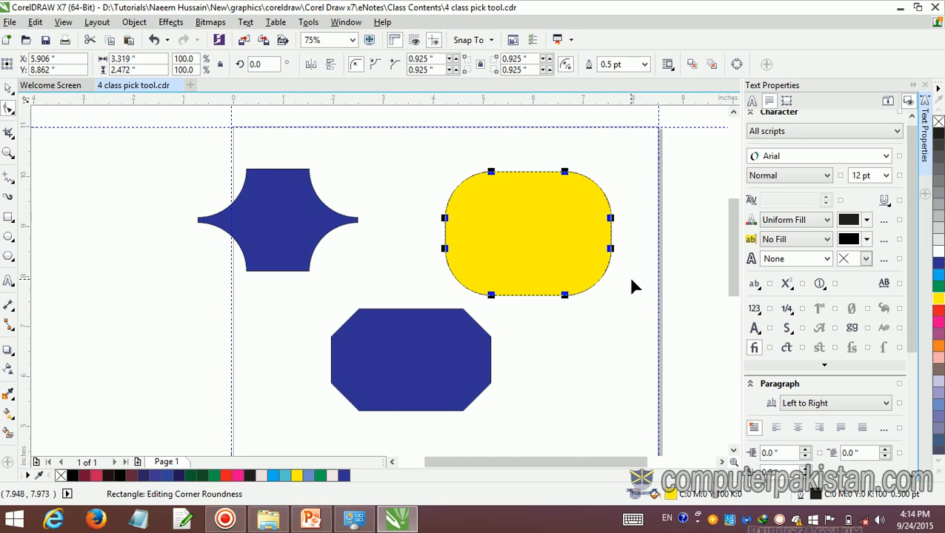
{"action": "left_click", "coordinate": [566, 68]}
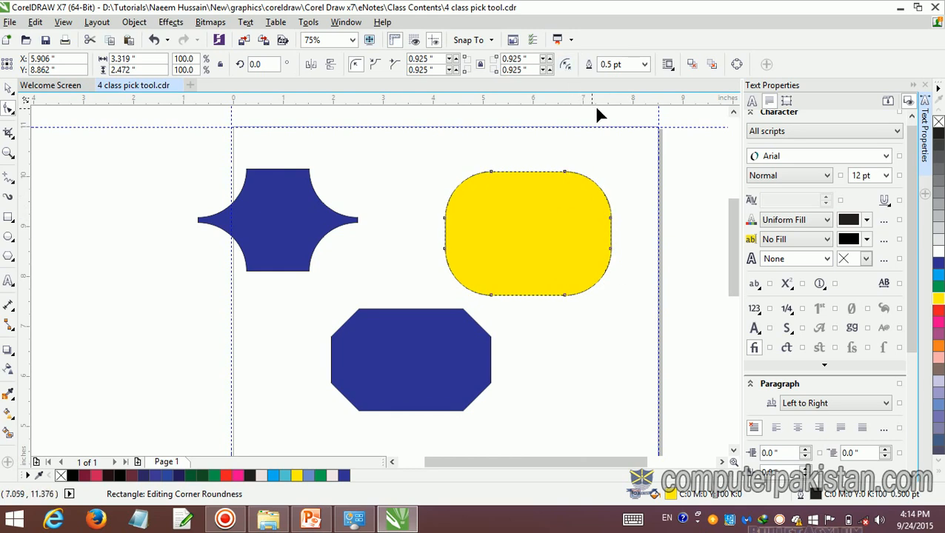
{"action": "left_click", "coordinate": [646, 65]}
{"action": "left_click", "coordinate": [619, 151]}
{"action": "left_click_drag", "start_coordinate": [564, 172], "coordinate": [567, 193]}
Set the yellow shape's text wrapping to the contour style Text Flows Right.
{"action": "left_click", "coordinate": [667, 65]}
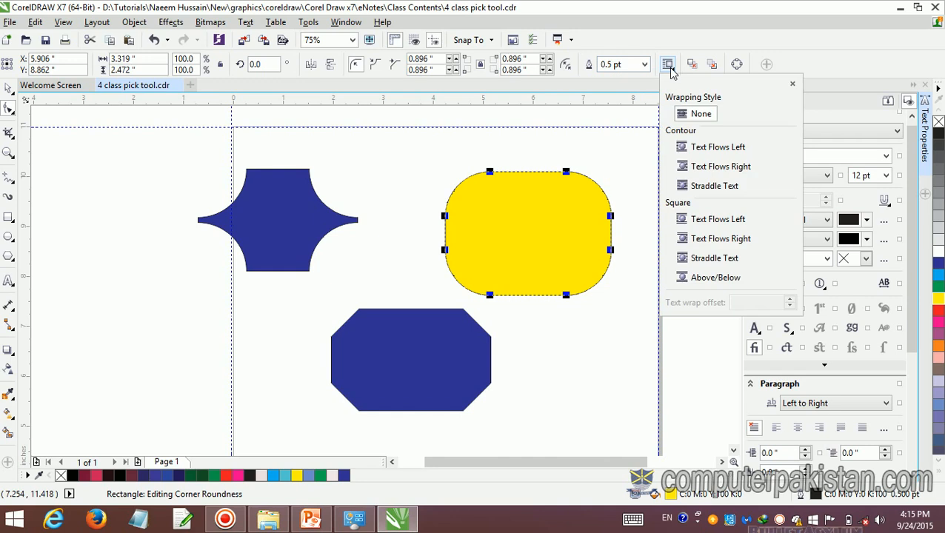
{"action": "left_click", "coordinate": [683, 152]}
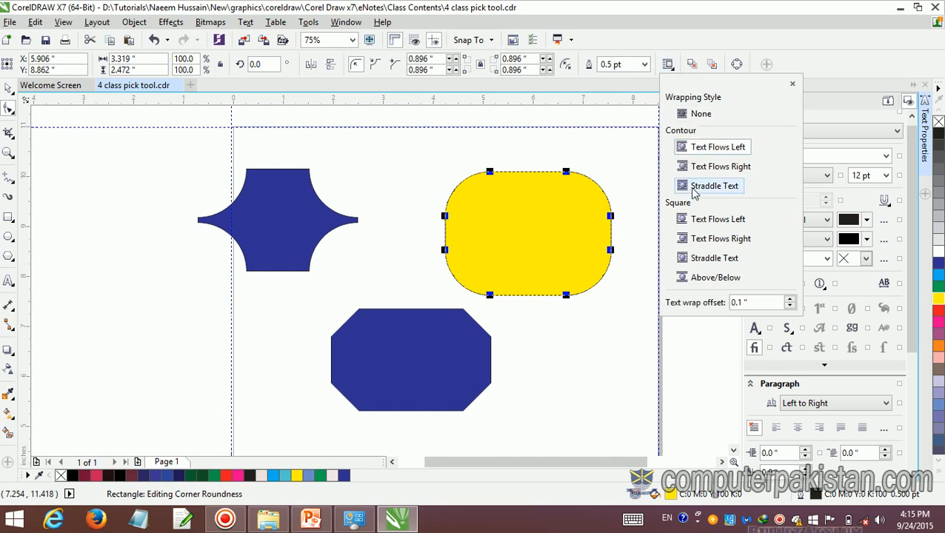
{"action": "left_click", "coordinate": [699, 167]}
{"action": "left_click", "coordinate": [601, 169]}
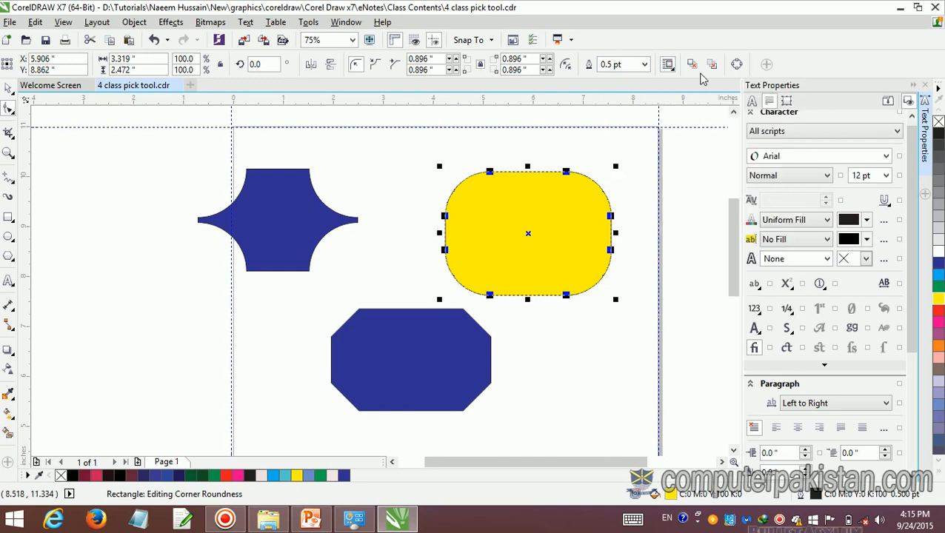
Overlap the shapes with the Pick tool, centring the chamfered blue one at about (4.36, 8.36) and the scalloped one at (4.34, 9.05) inches.
{"action": "left_click", "coordinate": [434, 331]}
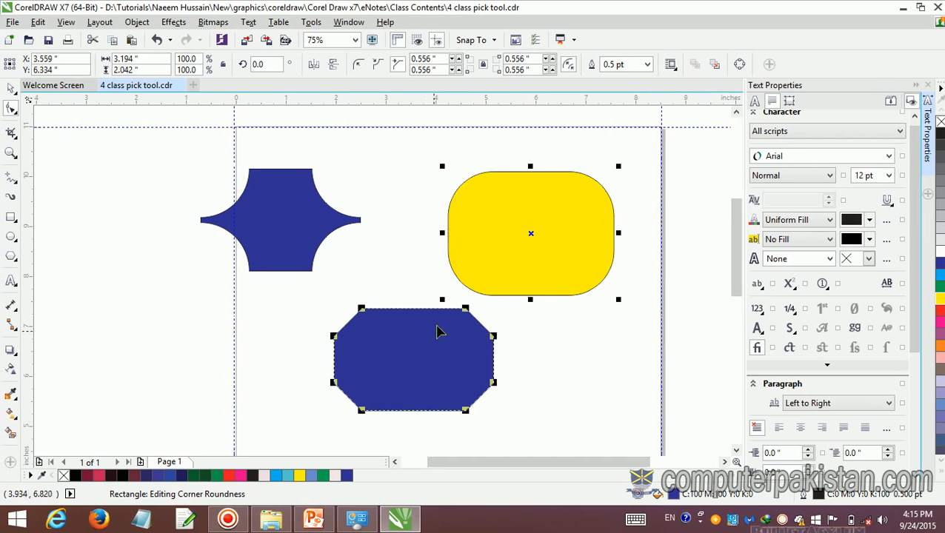
{"action": "left_click", "coordinate": [12, 89]}
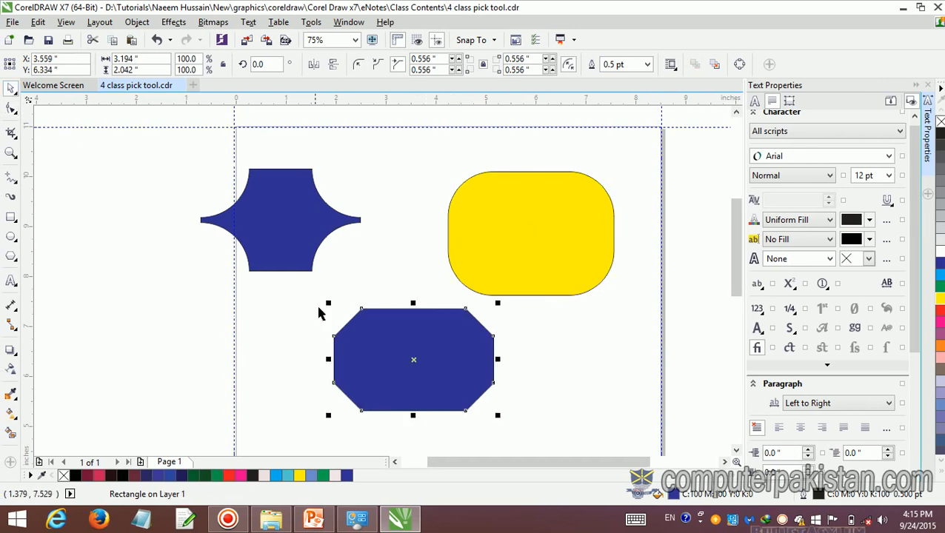
{"action": "left_click_drag", "start_coordinate": [409, 354], "coordinate": [448, 254]}
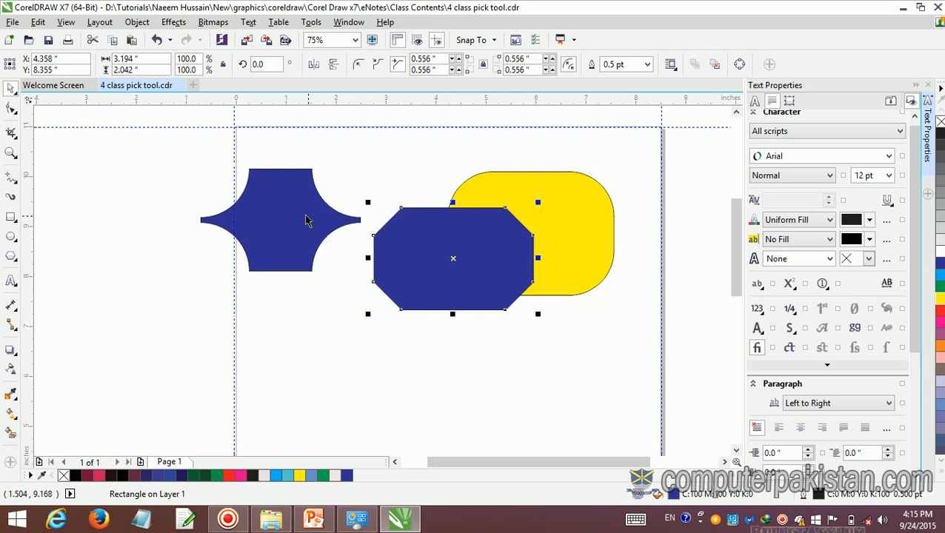
{"action": "left_click_drag", "start_coordinate": [306, 219], "coordinate": [478, 223]}
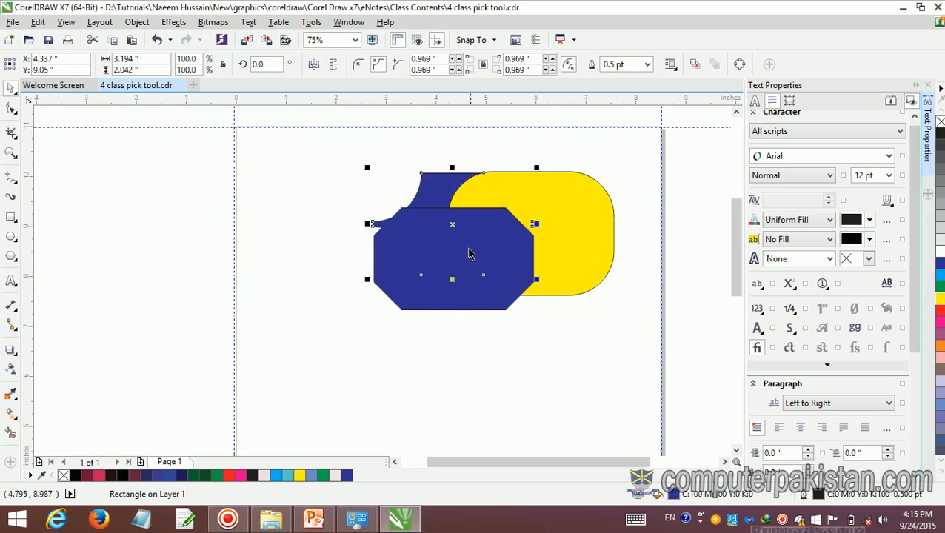
Send the chamfered blue shape to the back of the layer and bring the scalloped blue shape to the front.
{"action": "left_click", "coordinate": [432, 264]}
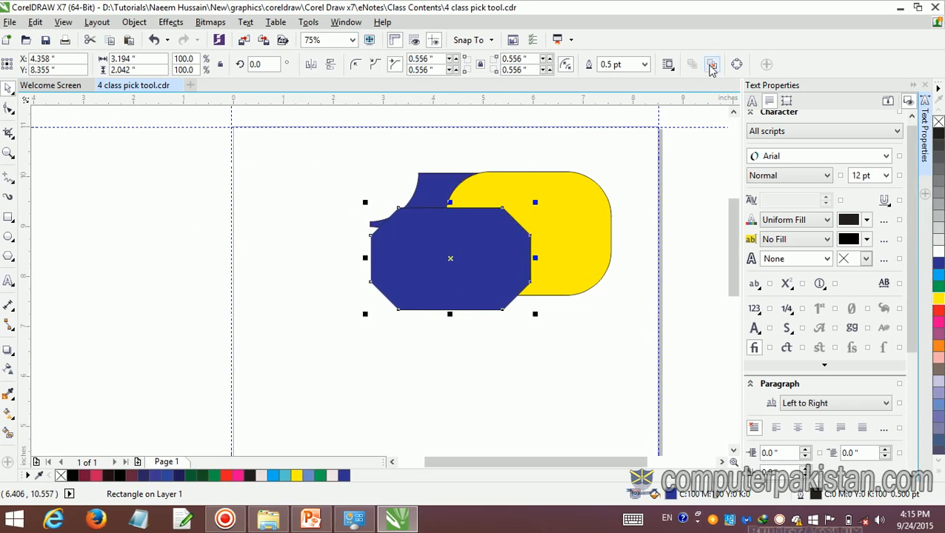
{"action": "left_click", "coordinate": [710, 66]}
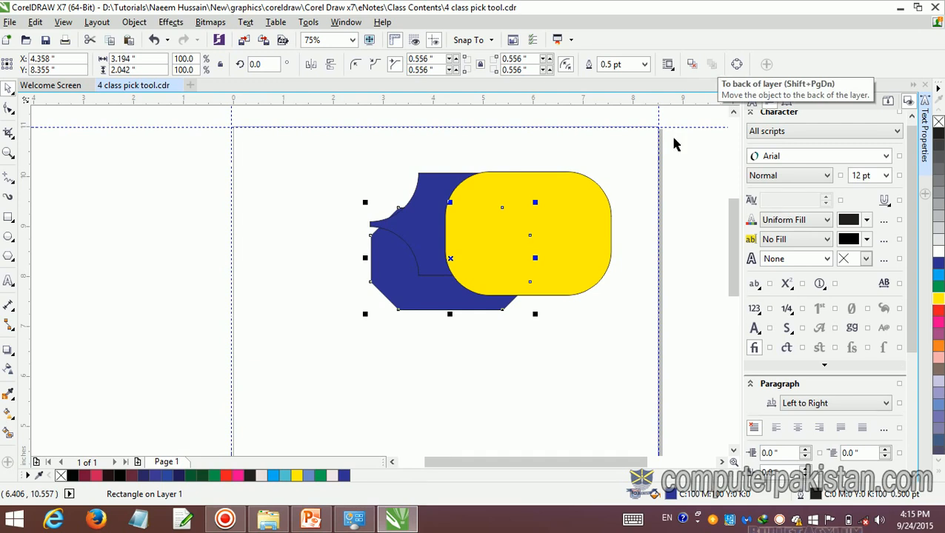
{"action": "left_click", "coordinate": [576, 315]}
{"action": "left_click", "coordinate": [461, 234]}
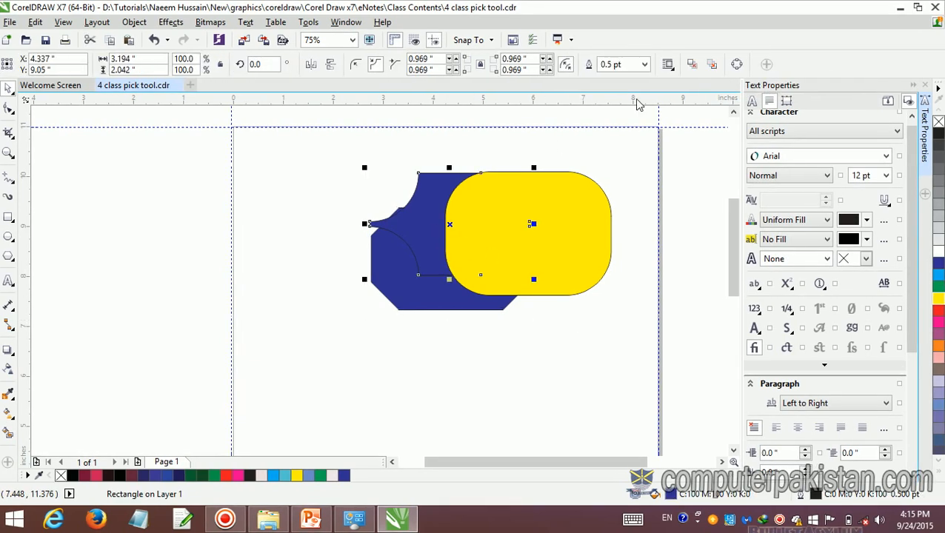
{"action": "left_click", "coordinate": [704, 66]}
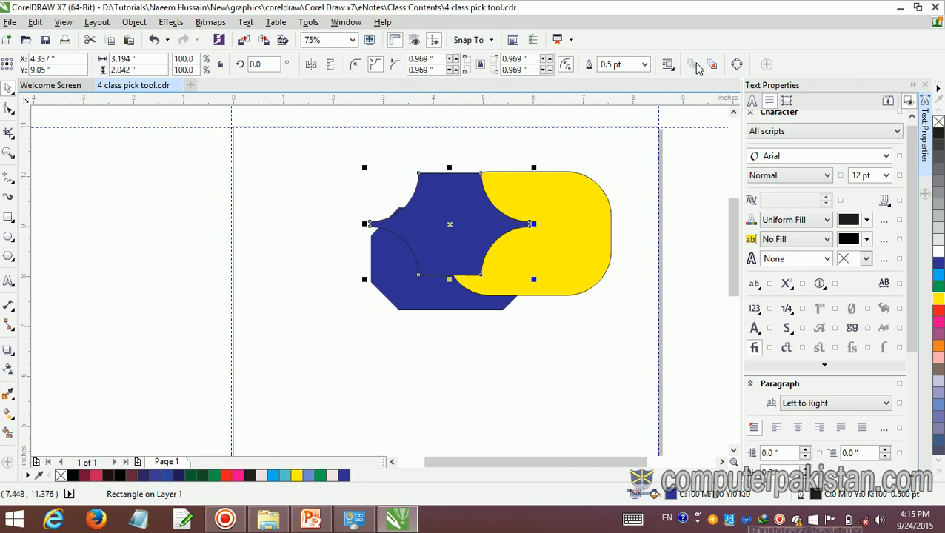
Bring the chamfered blue shape to the front of the layer and send it to the back again.
{"action": "left_click", "coordinate": [394, 302]}
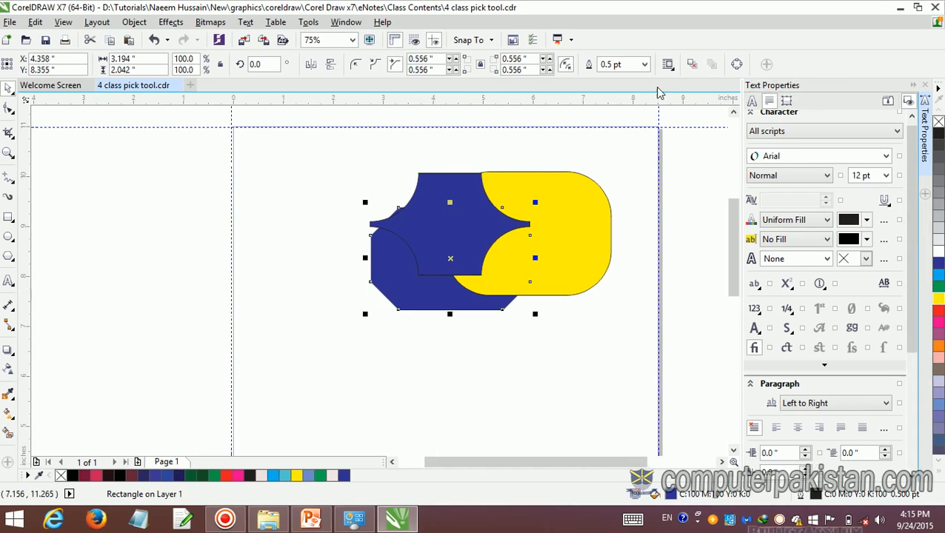
{"action": "left_click", "coordinate": [694, 66]}
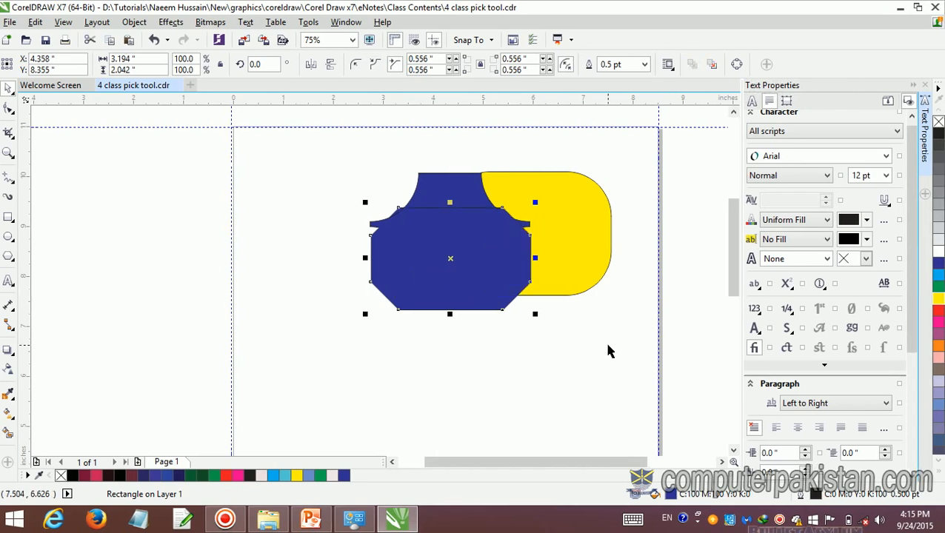
{"action": "left_click", "coordinate": [712, 66]}
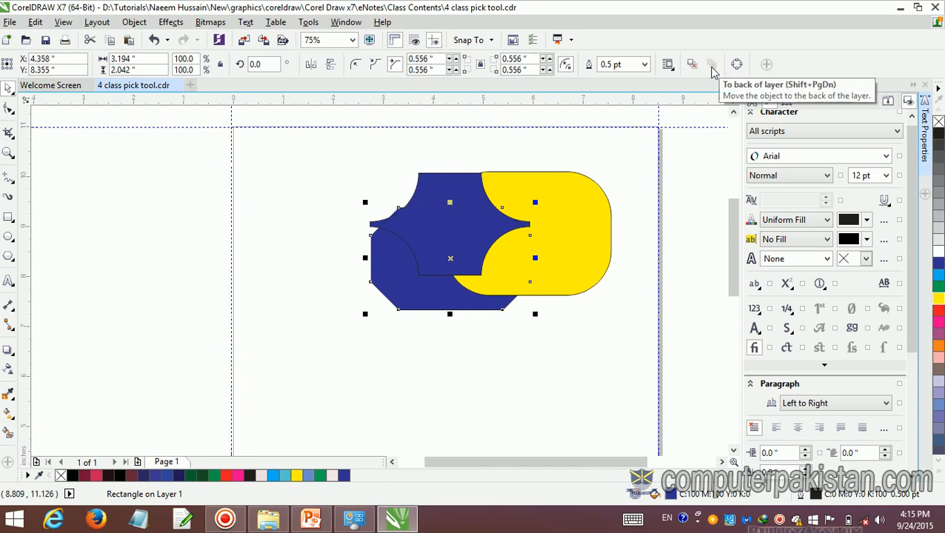
Fill the scalloped shape with red and move the yellow shape so its centre is at about (6.23, 8.72) inches.
{"action": "left_click_drag", "start_coordinate": [564, 236], "coordinate": [557, 300]}
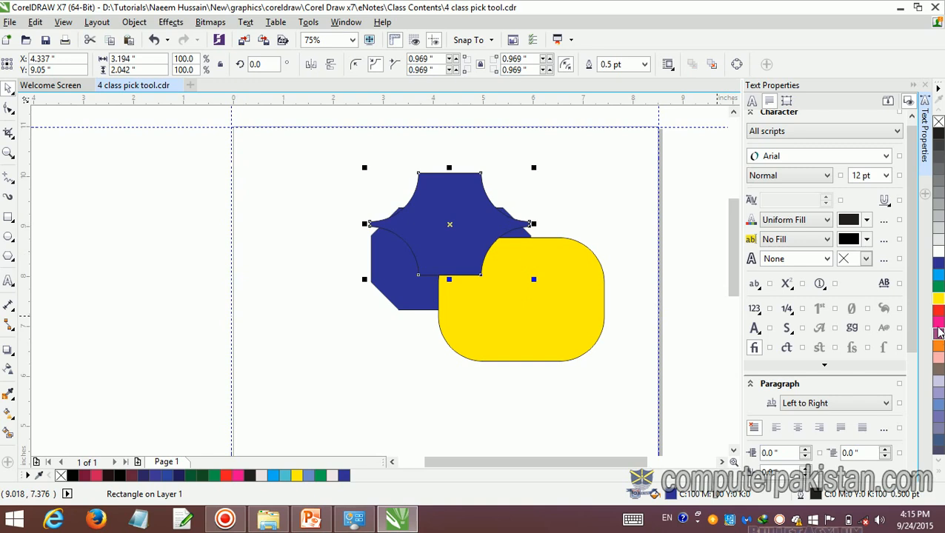
{"action": "left_click", "coordinate": [938, 311]}
{"action": "left_click", "coordinate": [522, 302]}
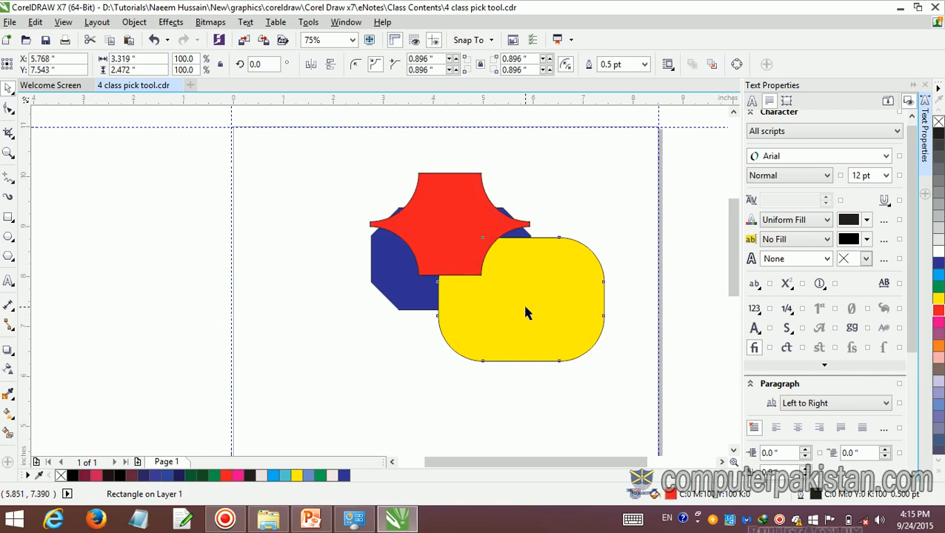
{"action": "left_click_drag", "start_coordinate": [522, 302], "coordinate": [548, 249]}
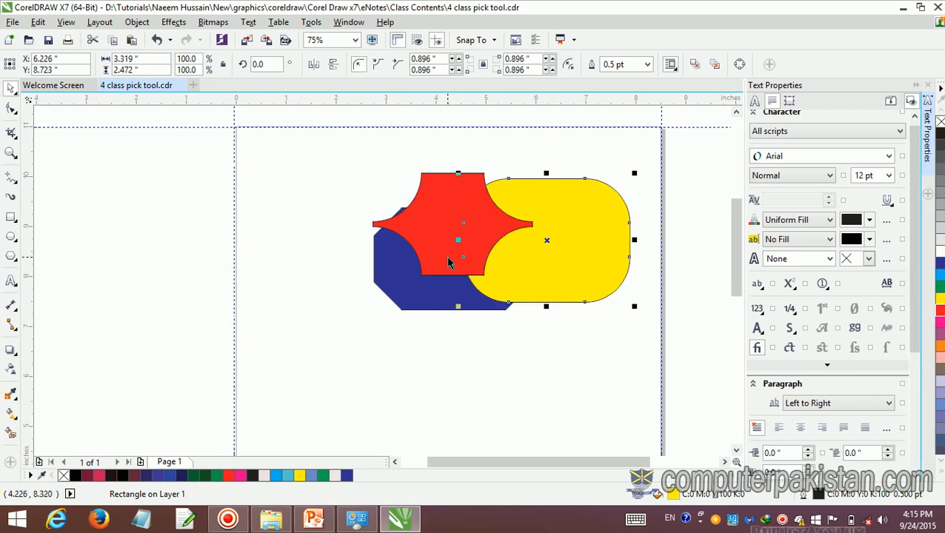
Bring the blue and the red shape to the front of the layer in turn, and send the red one to the back.
{"action": "left_click", "coordinate": [441, 293]}
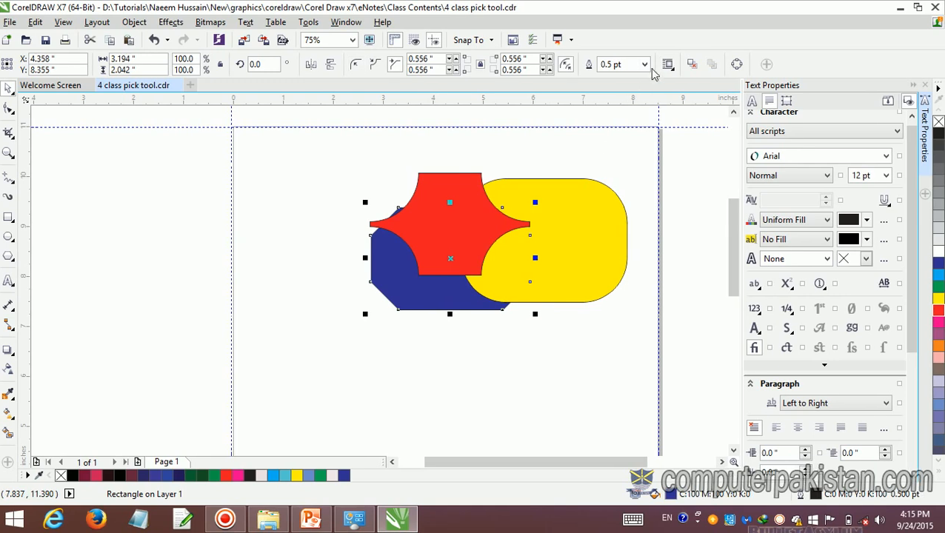
{"action": "left_click", "coordinate": [690, 65]}
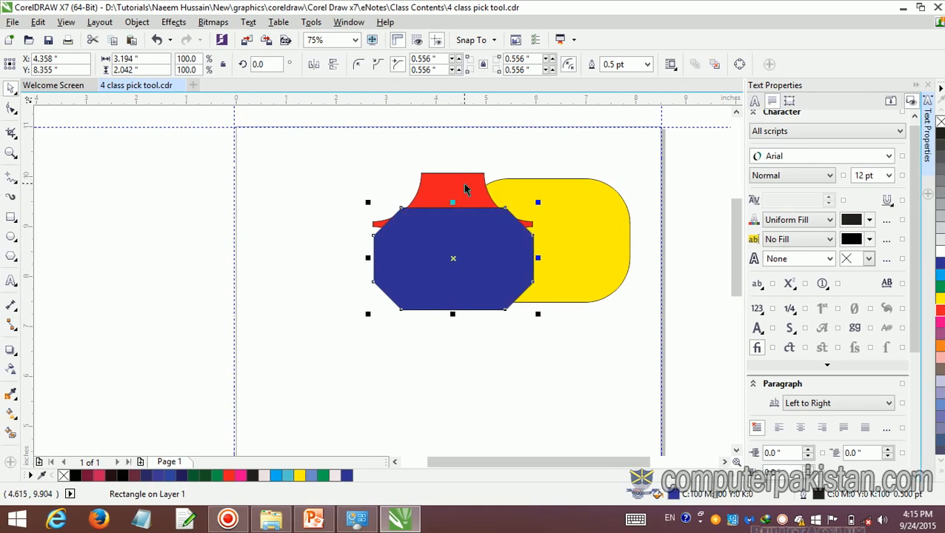
{"action": "left_click", "coordinate": [463, 183]}
{"action": "left_click", "coordinate": [689, 67]}
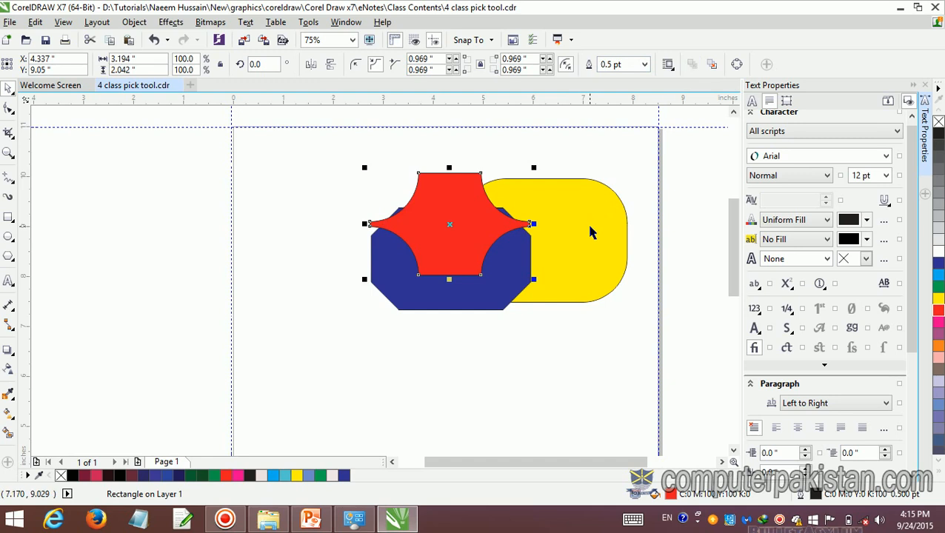
{"action": "left_click", "coordinate": [467, 248]}
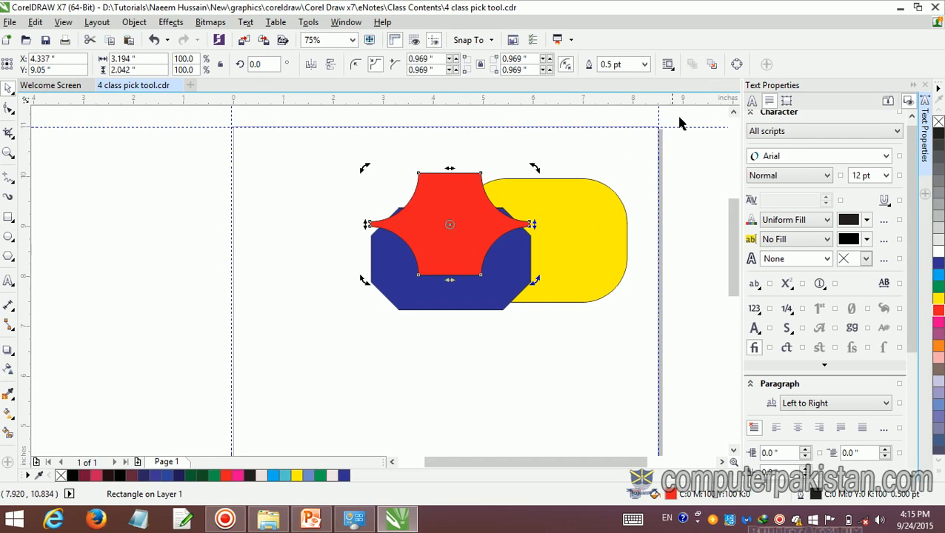
{"action": "left_click", "coordinate": [713, 64]}
Convert the red scalloped shape to curves and scale it up to about 106.8%.
{"action": "left_click", "coordinate": [736, 64]}
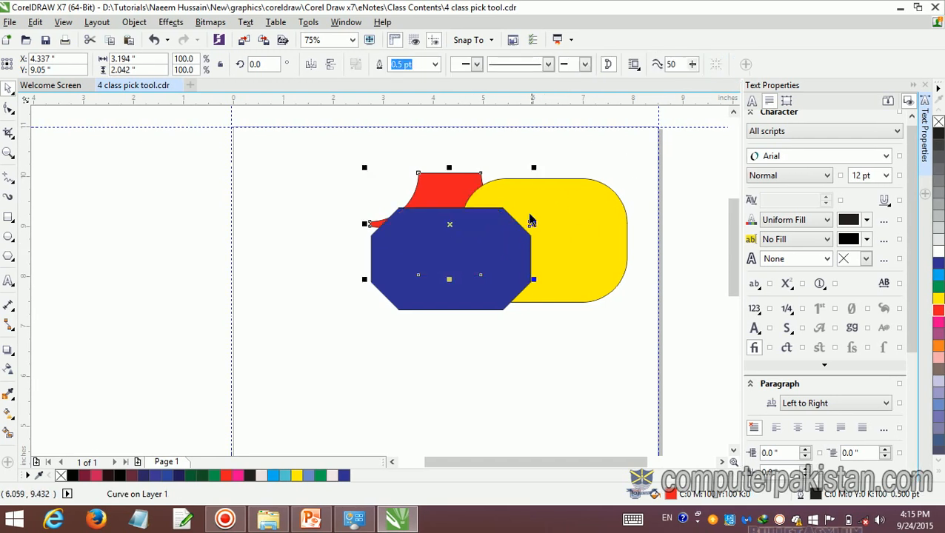
{"action": "left_click_drag", "start_coordinate": [533, 168], "coordinate": [631, 161]}
Move the shapes apart, centring yellow at about (-0.39, 6.96), blue at (5.04, 6.33) and red at (2.78, 9.34) inches.
{"action": "left_click", "coordinate": [574, 235]}
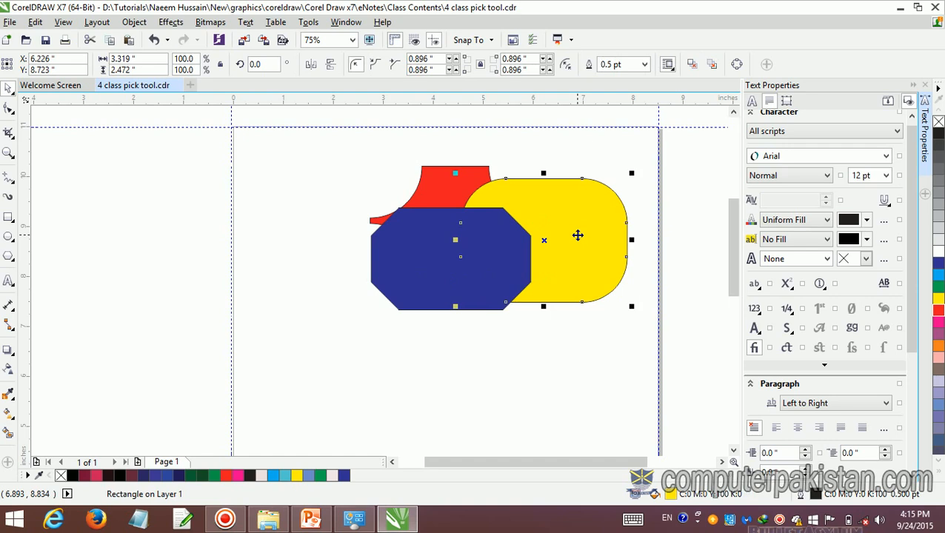
{"action": "left_click_drag", "start_coordinate": [571, 239], "coordinate": [242, 328]}
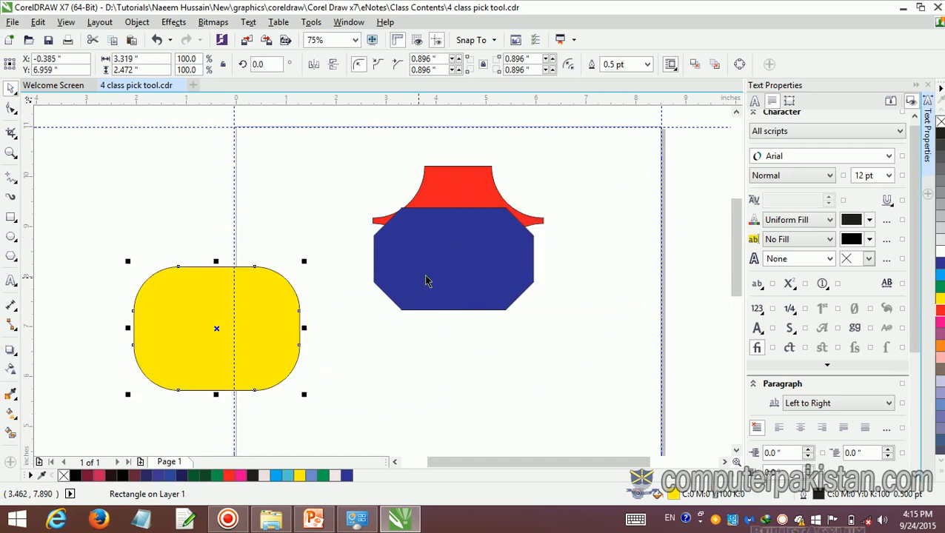
{"action": "left_click_drag", "start_coordinate": [425, 281], "coordinate": [460, 377]}
{"action": "left_click_drag", "start_coordinate": [446, 240], "coordinate": [357, 230]}
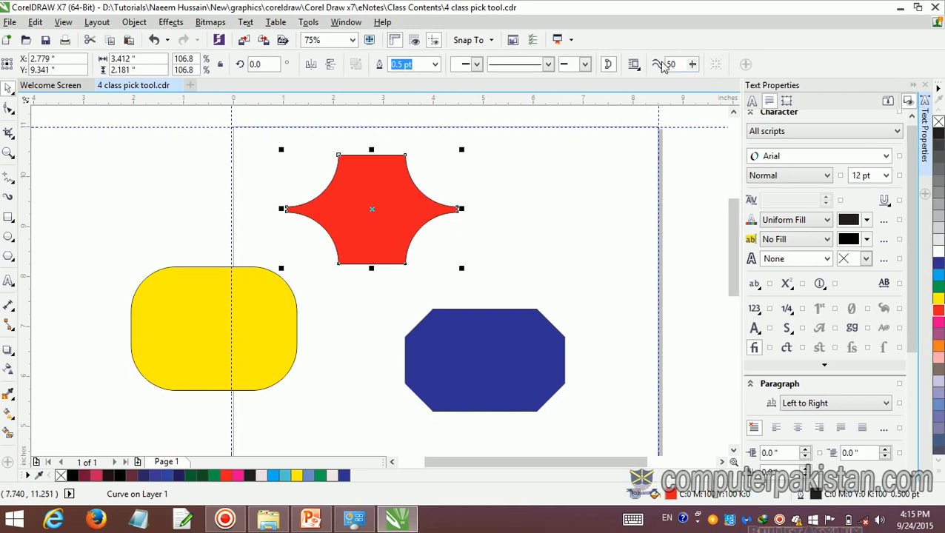
Open the red shape's closed curve and move it so its centre is at about (4.10, 9.18) inches.
{"action": "left_click", "coordinate": [608, 66]}
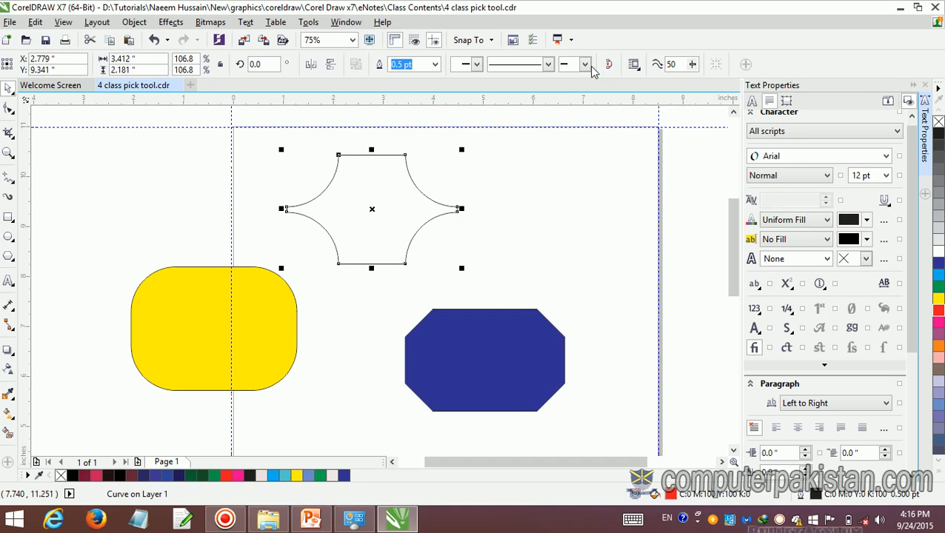
{"action": "left_click_drag", "start_coordinate": [462, 211], "coordinate": [528, 217]}
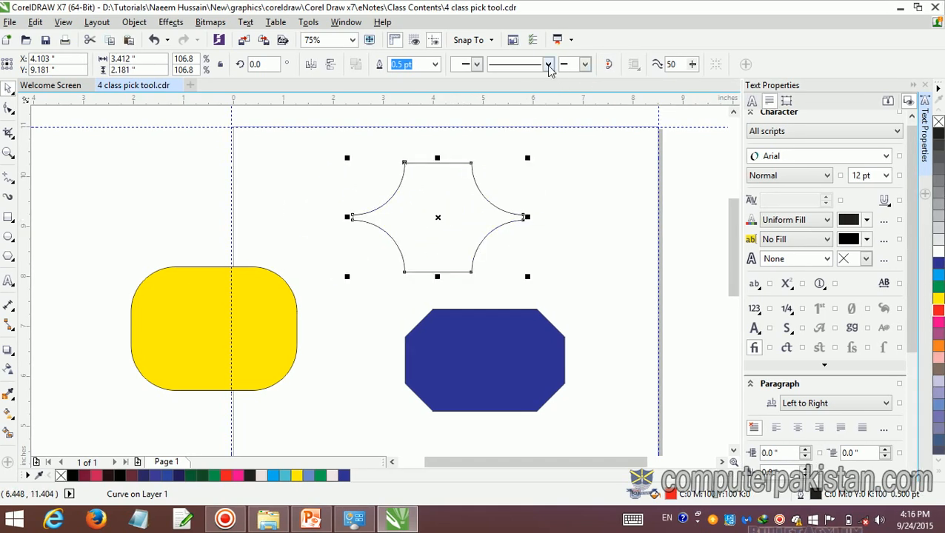
Give the open curve a dashed line style and a solid start arrowhead, and centre it at about (4.37, 9.20) inches.
{"action": "left_click", "coordinate": [548, 65]}
{"action": "left_click", "coordinate": [544, 184]}
{"action": "left_click", "coordinate": [476, 65]}
{"action": "left_click", "coordinate": [500, 154]}
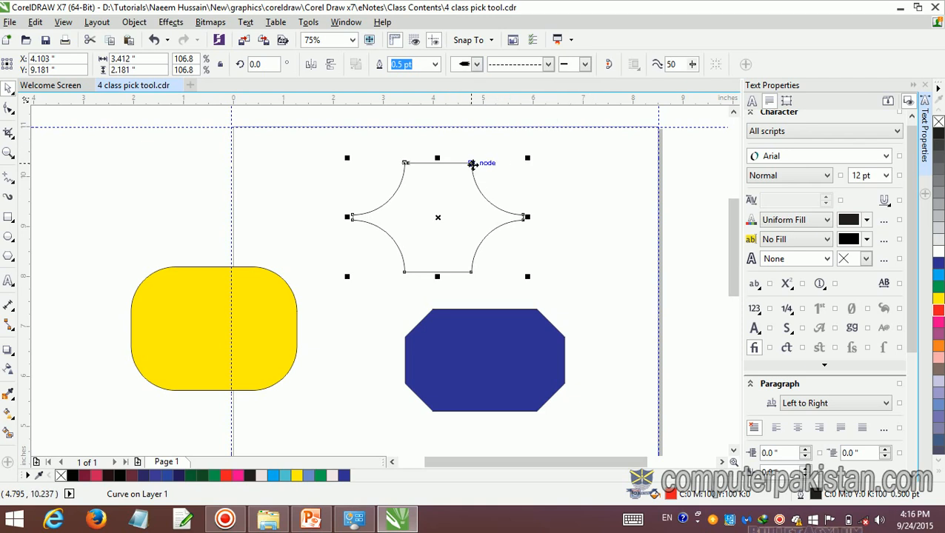
{"action": "mouse_move", "coordinate": [472, 163]}
{"action": "left_mouse_down"}
{"action": "mouse_move", "coordinate": [498, 182]}
{"action": "mouse_move", "coordinate": [485, 161]}
{"action": "left_mouse_up"}
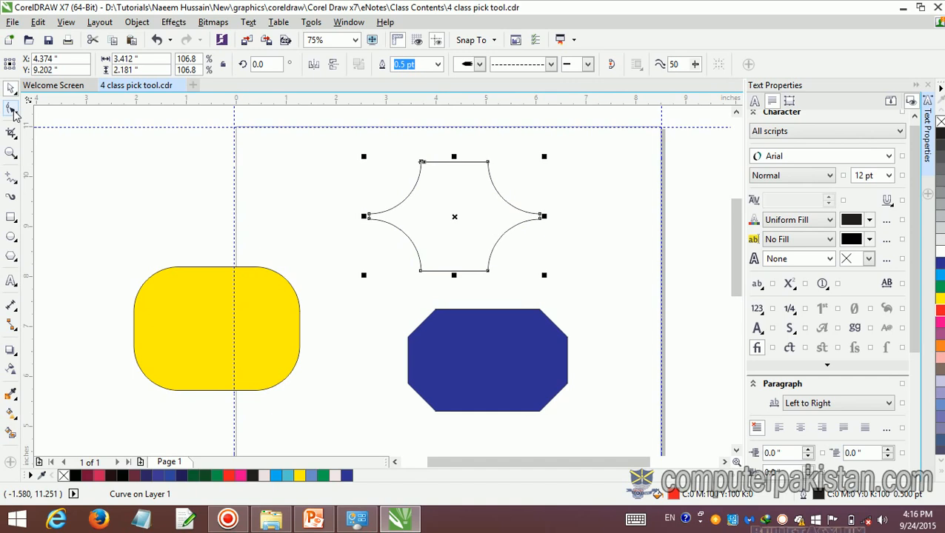
Try moving the open curve's two end nodes inward with the Shape tool until they join, and undo both moves.
{"action": "left_click", "coordinate": [14, 113]}
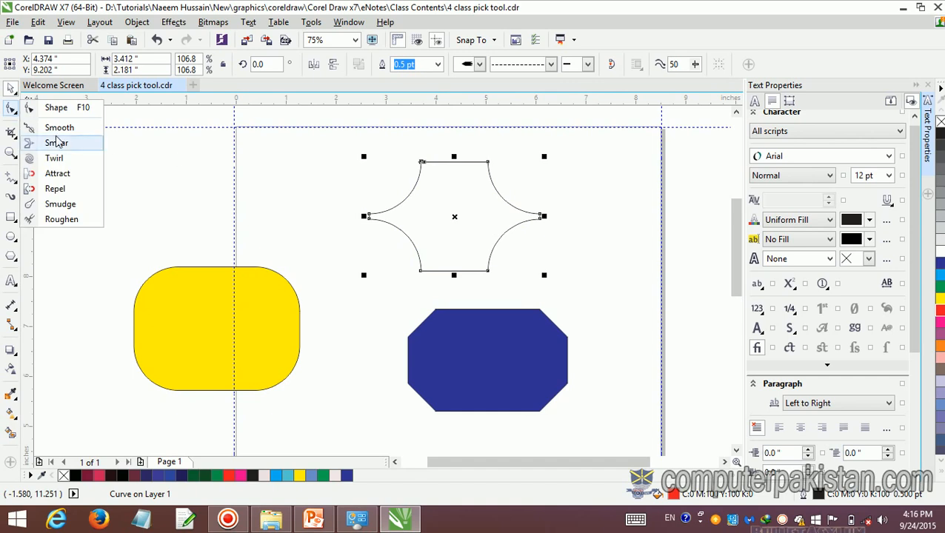
{"action": "left_click", "coordinate": [53, 105]}
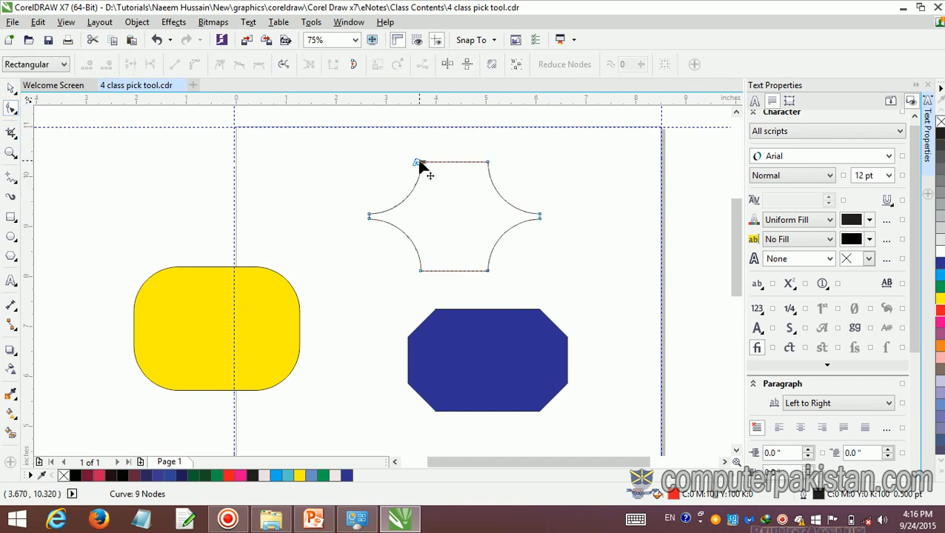
{"action": "left_click_drag", "start_coordinate": [420, 163], "coordinate": [451, 196]}
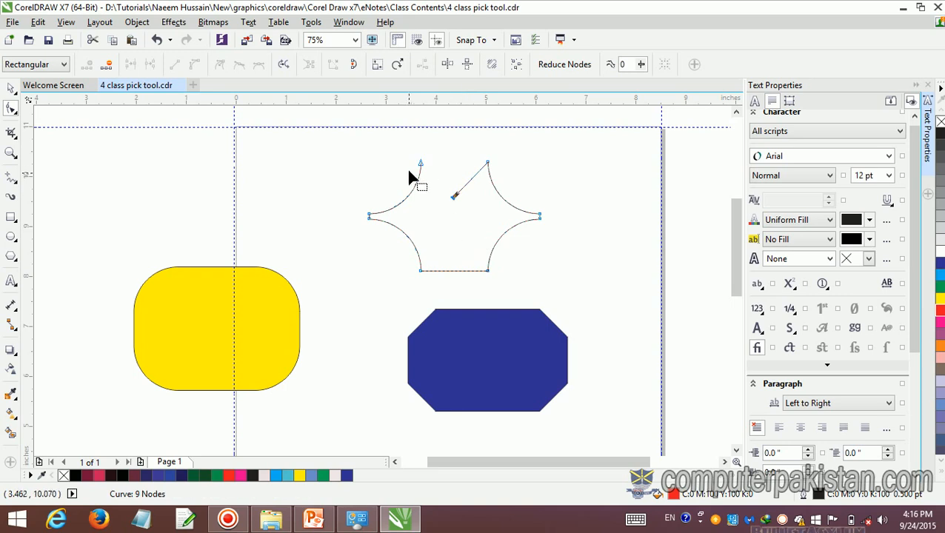
{"action": "left_click_drag", "start_coordinate": [421, 163], "coordinate": [453, 208]}
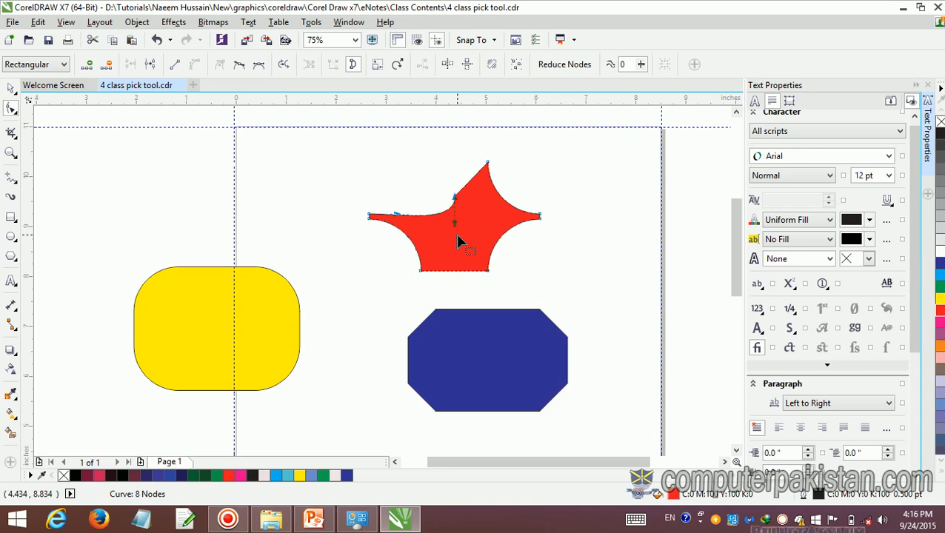
{"action": "key", "text": "ctrl+z"}
{"action": "key", "text": "ctrl+z"}
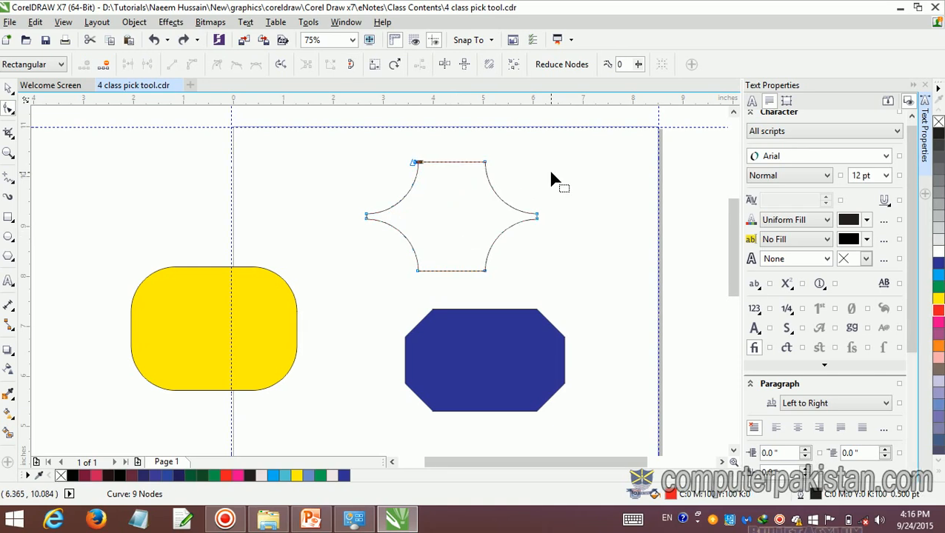
Enlarge the blue shape's chamfered corners to about 0.8 inches with the Shape tool.
{"action": "left_click", "coordinate": [550, 177]}
{"action": "left_click", "coordinate": [485, 337]}
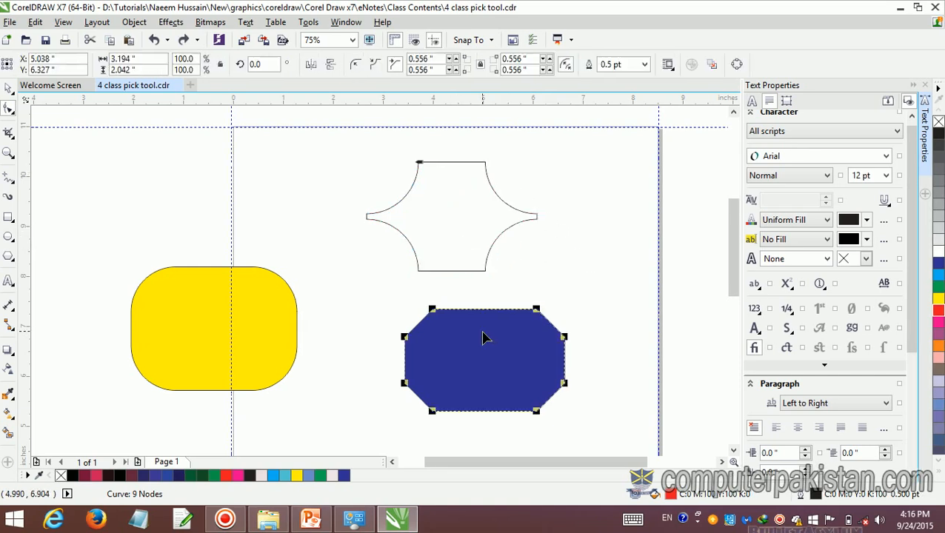
{"action": "mouse_move", "coordinate": [542, 324]}
{"action": "left_mouse_down"}
{"action": "mouse_move", "coordinate": [555, 323]}
{"action": "mouse_move", "coordinate": [526, 317]}
{"action": "left_mouse_up"}
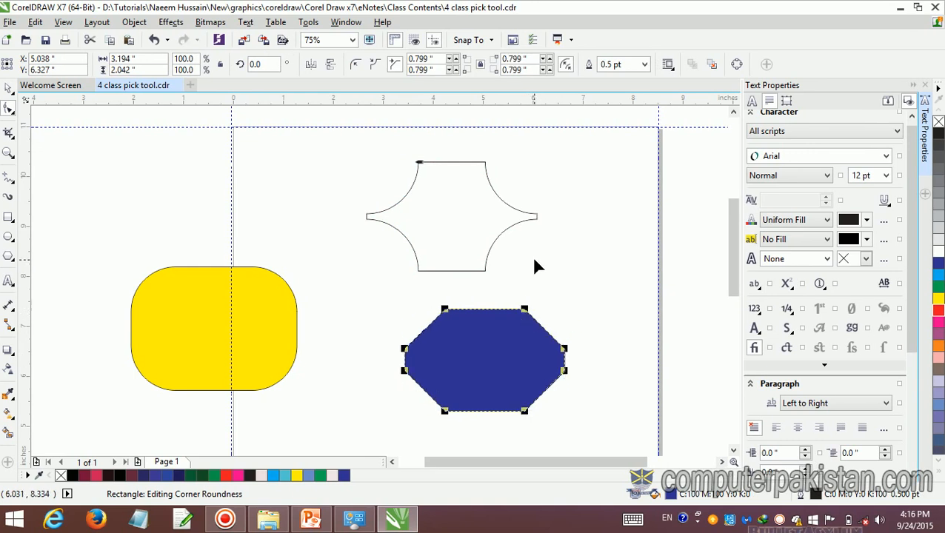
Select the open scalloped curve and close its path.
{"action": "left_click", "coordinate": [460, 218]}
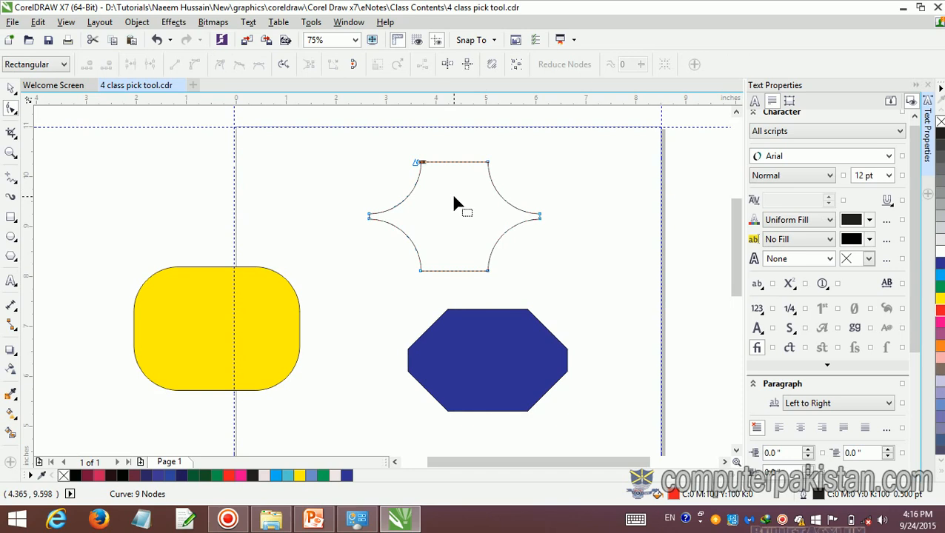
{"action": "left_click", "coordinate": [242, 333]}
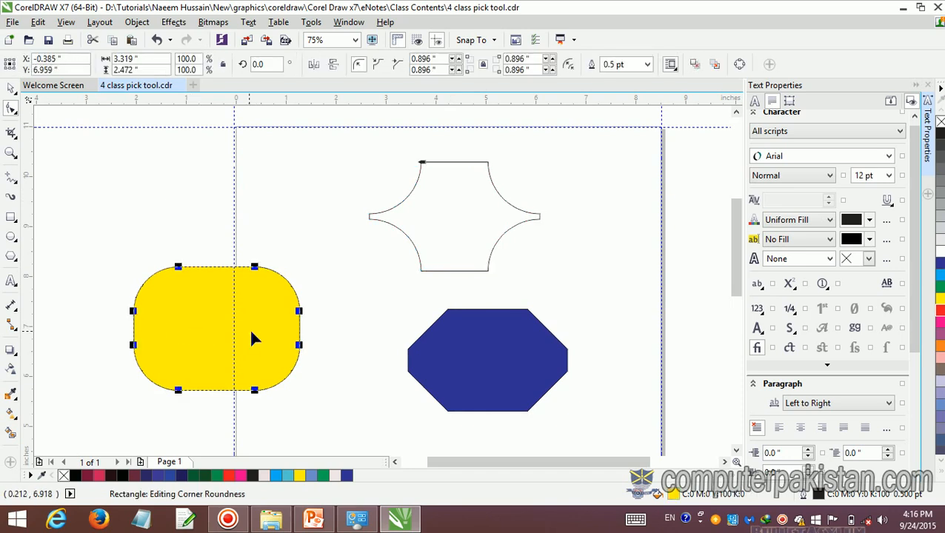
{"action": "left_click", "coordinate": [428, 225]}
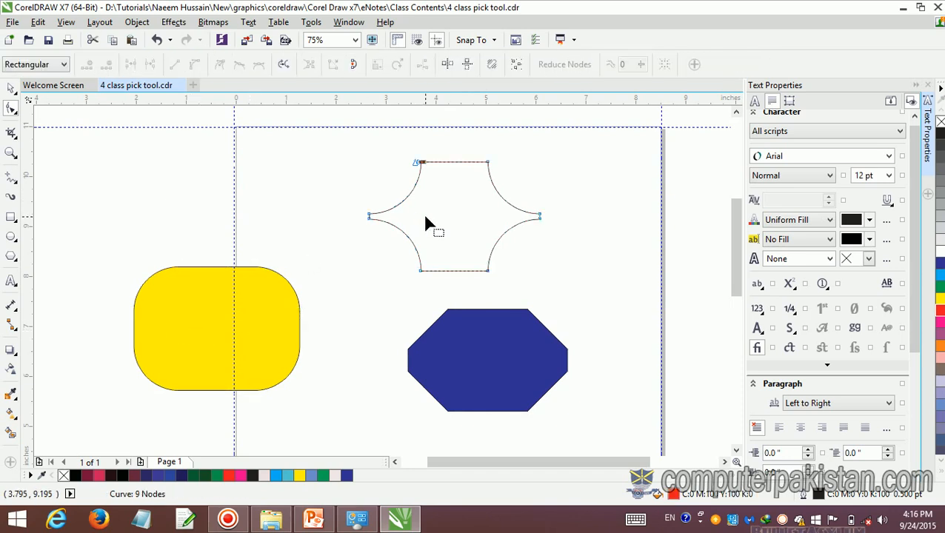
{"action": "left_click", "coordinate": [238, 303]}
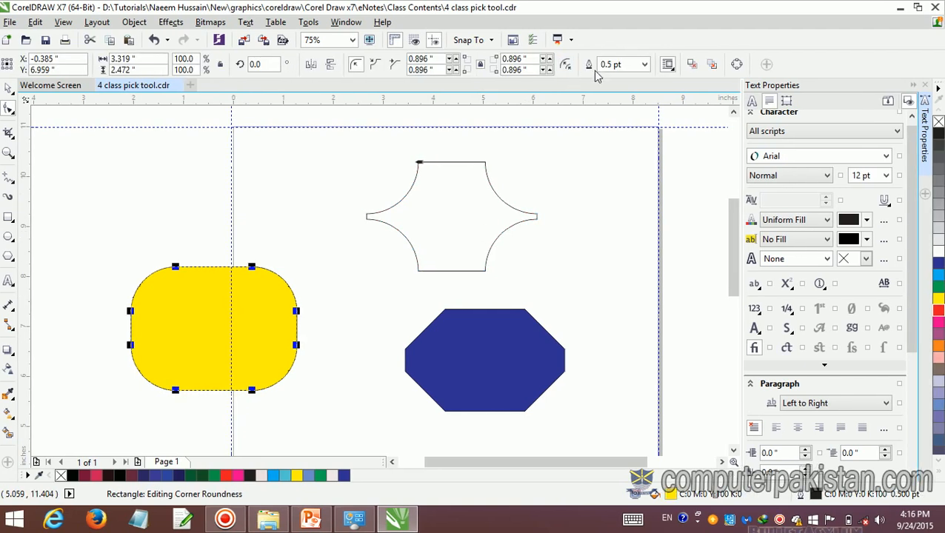
{"action": "left_click", "coordinate": [462, 229]}
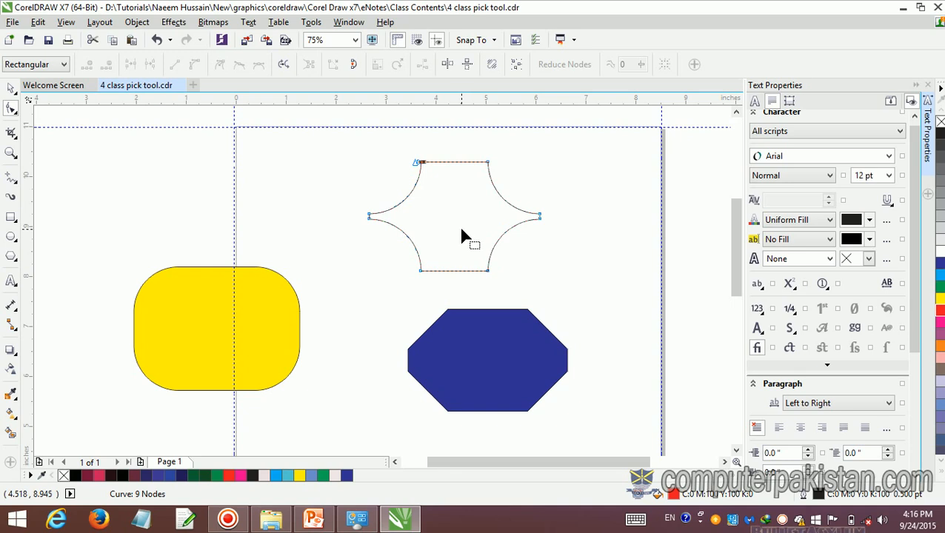
{"action": "left_click", "coordinate": [354, 65]}
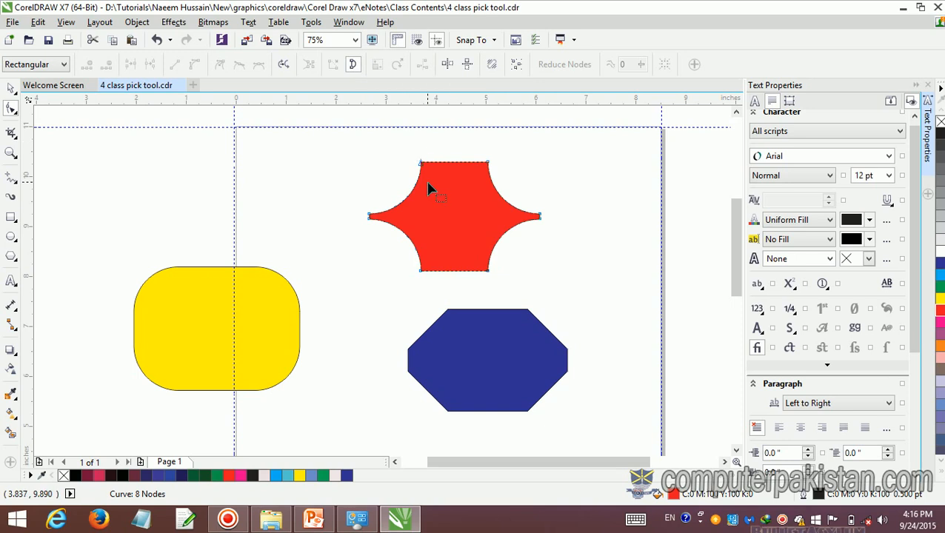
Select the yellow rounded rectangle and reduce its corner radius to about 0.78 inches with the Shape tool.
{"action": "mouse_move", "coordinate": [420, 162]}
{"action": "left_mouse_down"}
{"action": "mouse_move", "coordinate": [444, 183]}
{"action": "mouse_move", "coordinate": [420, 182]}
{"action": "mouse_move", "coordinate": [424, 162]}
{"action": "left_mouse_up"}
{"action": "left_click", "coordinate": [470, 211]}
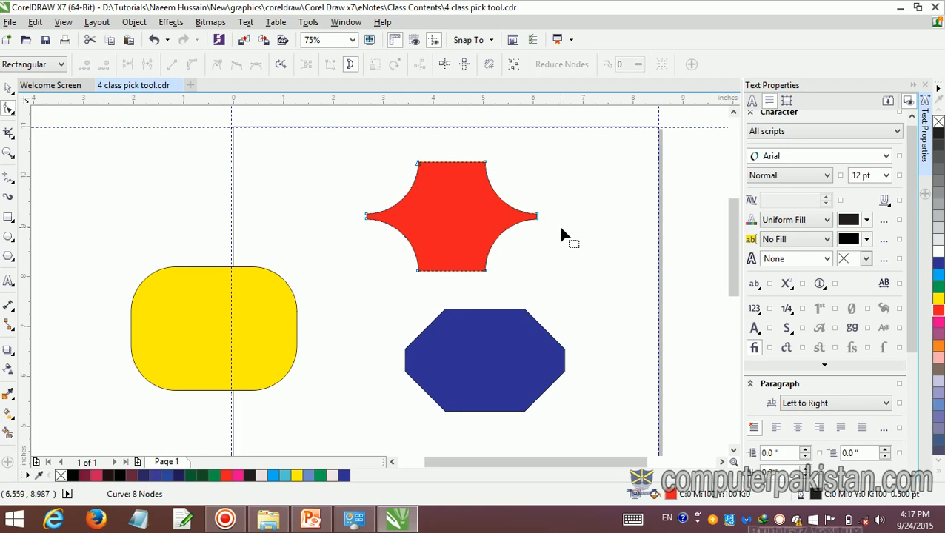
{"action": "left_click", "coordinate": [199, 317]}
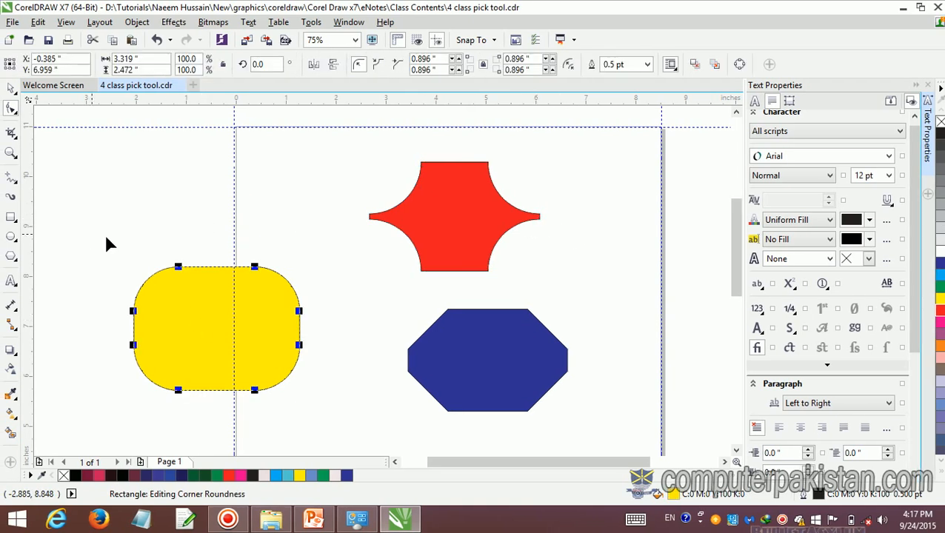
{"action": "mouse_move", "coordinate": [179, 269]}
{"action": "left_mouse_down"}
{"action": "mouse_move", "coordinate": [164, 270]}
{"action": "mouse_move", "coordinate": [172, 267]}
{"action": "left_mouse_up"}
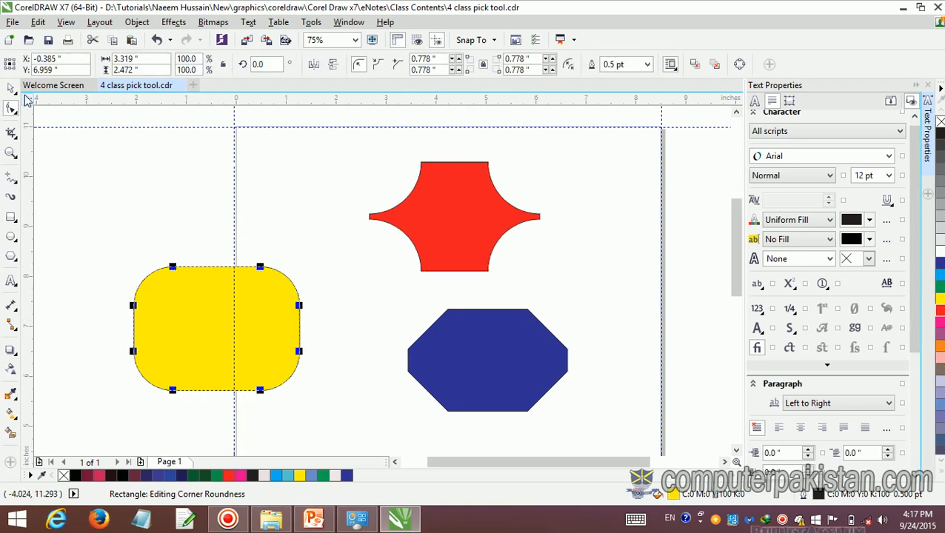
Draw a narrow rectangle inside the yellow shape from its upper-left node with the Rectangle tool, and undo it.
{"action": "left_click", "coordinate": [11, 216]}
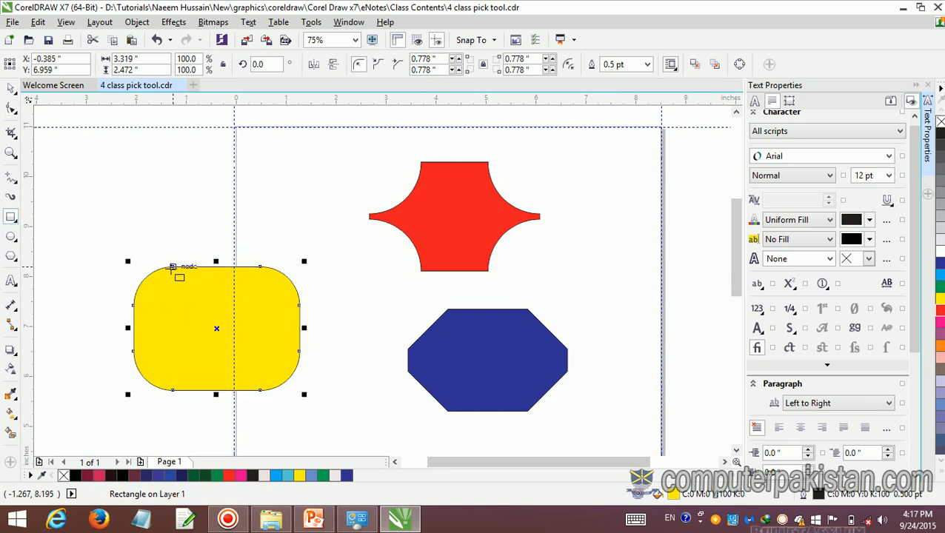
{"action": "left_click_drag", "start_coordinate": [173, 266], "coordinate": [191, 306]}
{"action": "left_click", "coordinate": [250, 321]}
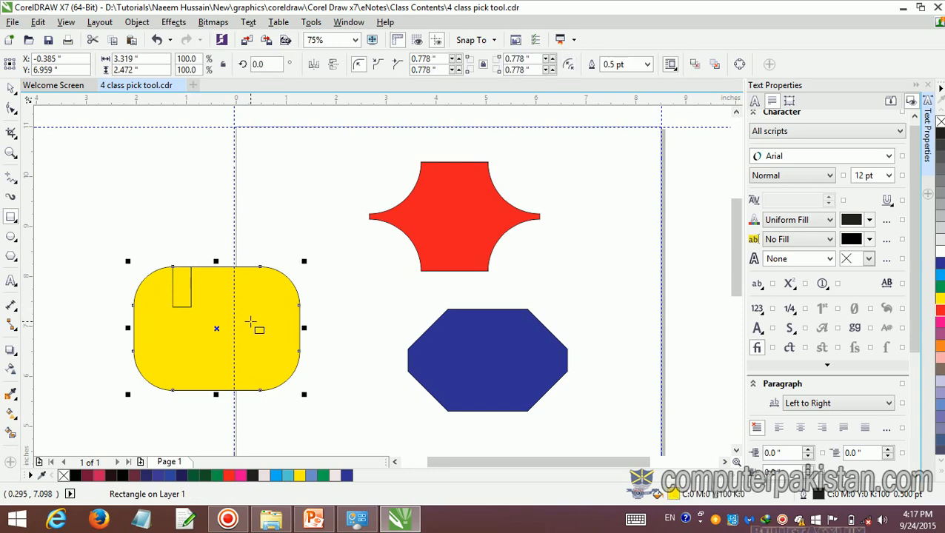
{"action": "key", "text": "ctrl+z"}
{"action": "left_click", "coordinate": [180, 278]}
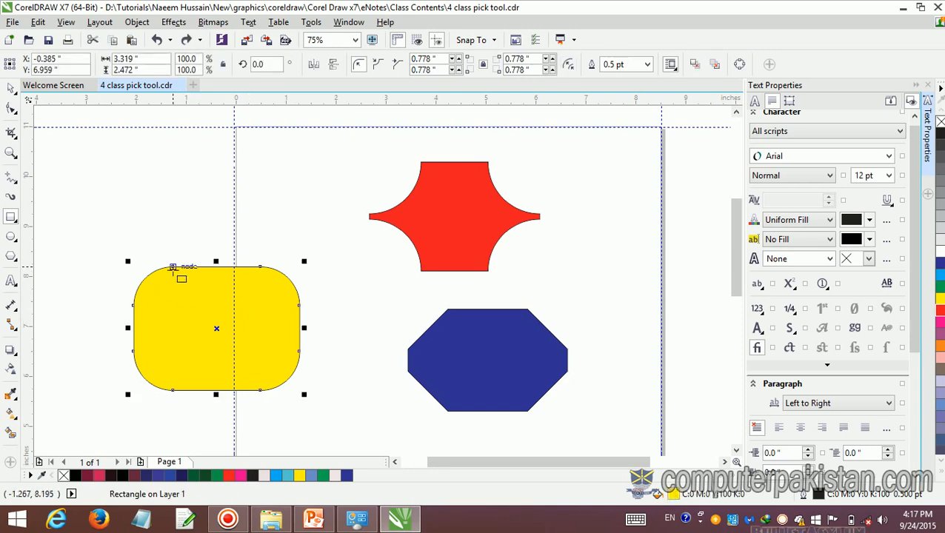
Draw a tiny rectangle just above the yellow shape's upper edge, starting at its upper-left node, and undo it.
{"action": "left_click", "coordinate": [12, 109]}
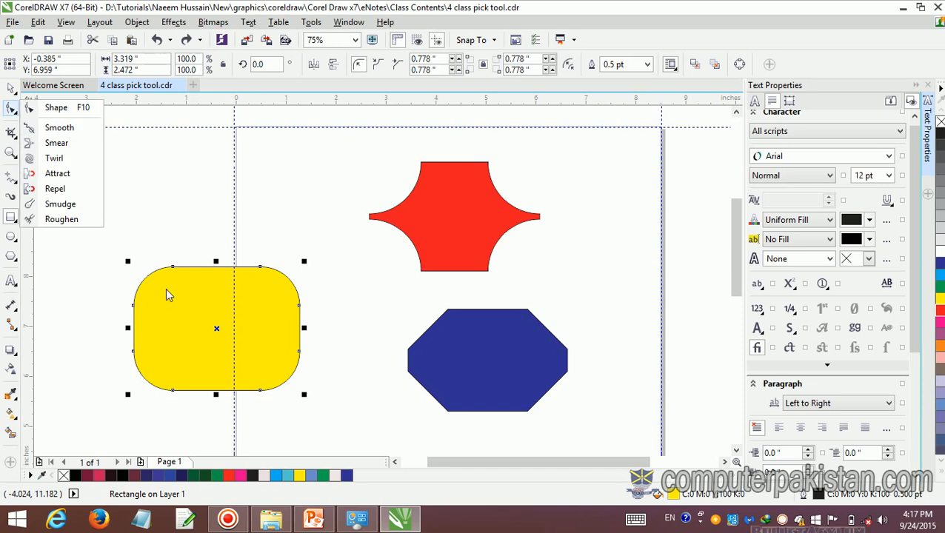
{"action": "left_click", "coordinate": [174, 270]}
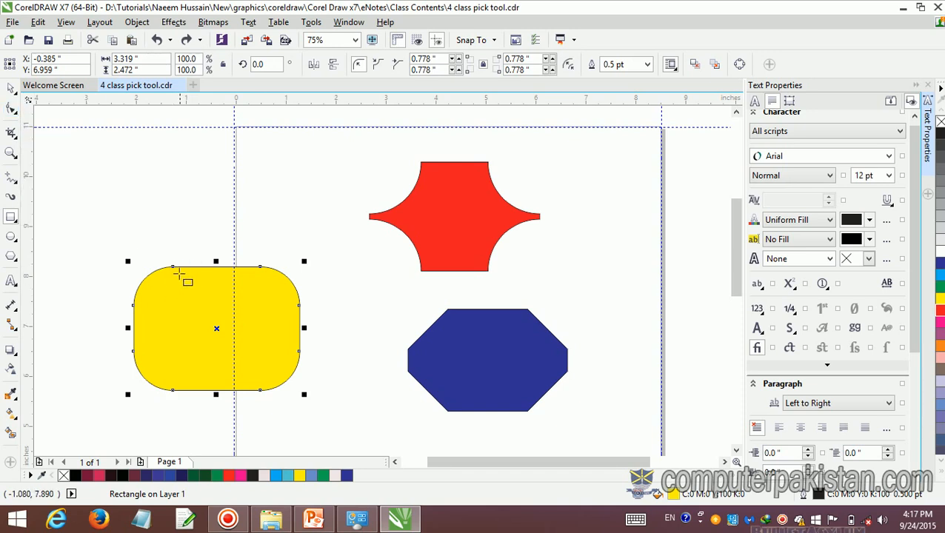
{"action": "left_click", "coordinate": [173, 267]}
{"action": "left_click", "coordinate": [173, 267]}
{"action": "left_click", "coordinate": [173, 267]}
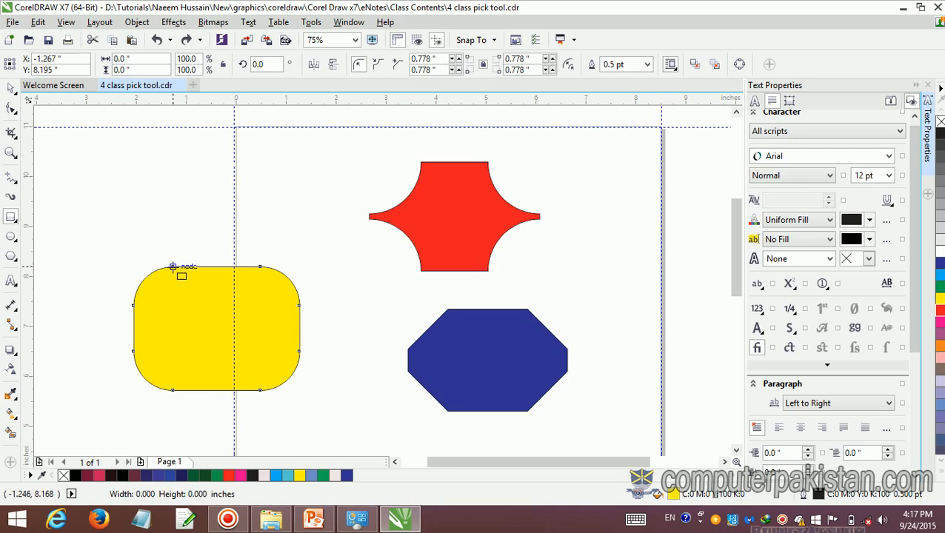
{"action": "left_click_drag", "start_coordinate": [173, 267], "coordinate": [177, 256]}
{"action": "left_click", "coordinate": [211, 303]}
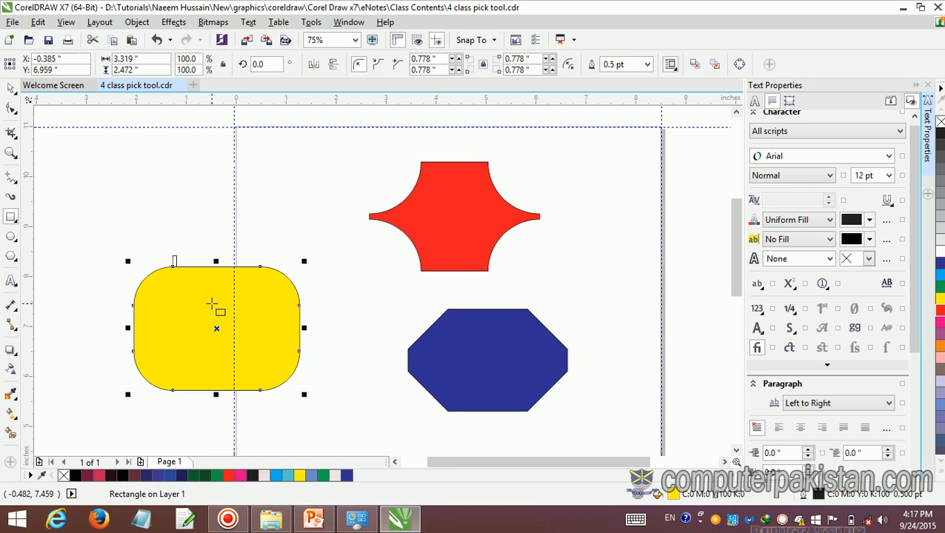
{"action": "key", "text": "ctrl+z"}
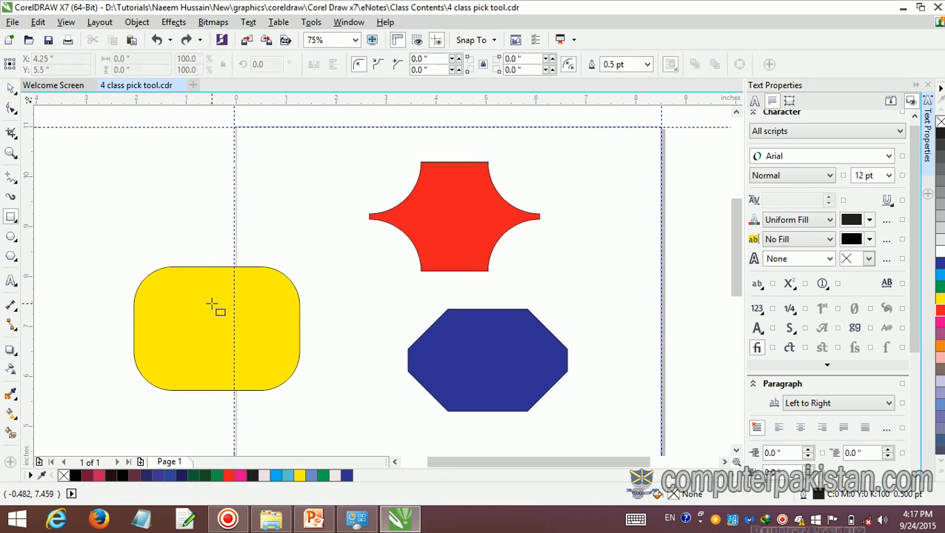
Select the yellow rounded rectangle with the Pick tool and delete it.
{"action": "left_click", "coordinate": [16, 111]}
{"action": "left_click", "coordinate": [14, 111]}
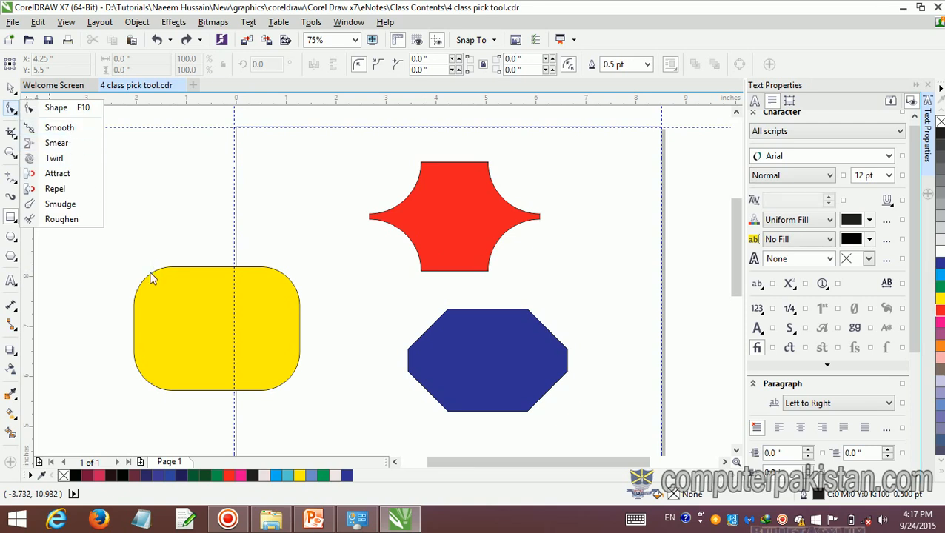
{"action": "left_click", "coordinate": [12, 108]}
{"action": "left_click", "coordinate": [12, 89]}
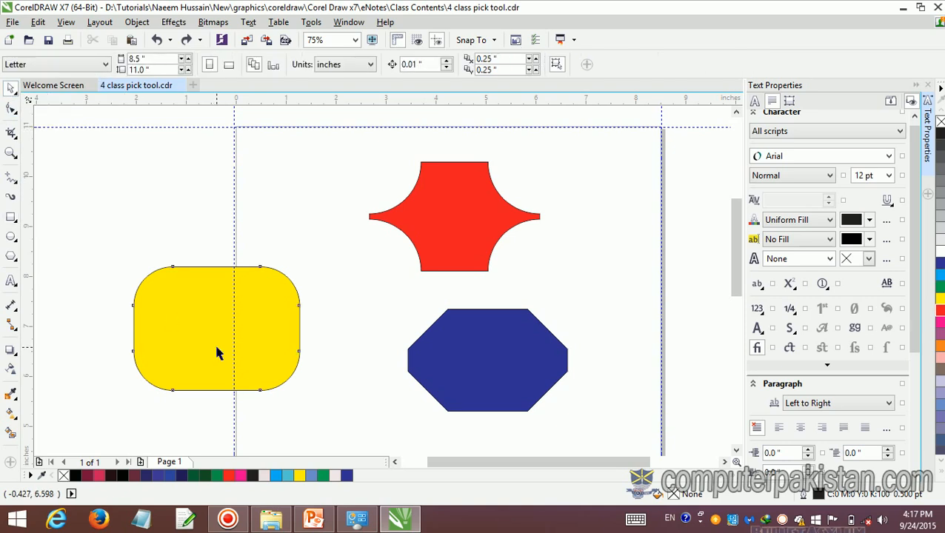
{"action": "left_click", "coordinate": [216, 347]}
{"action": "key", "text": "Delete"}
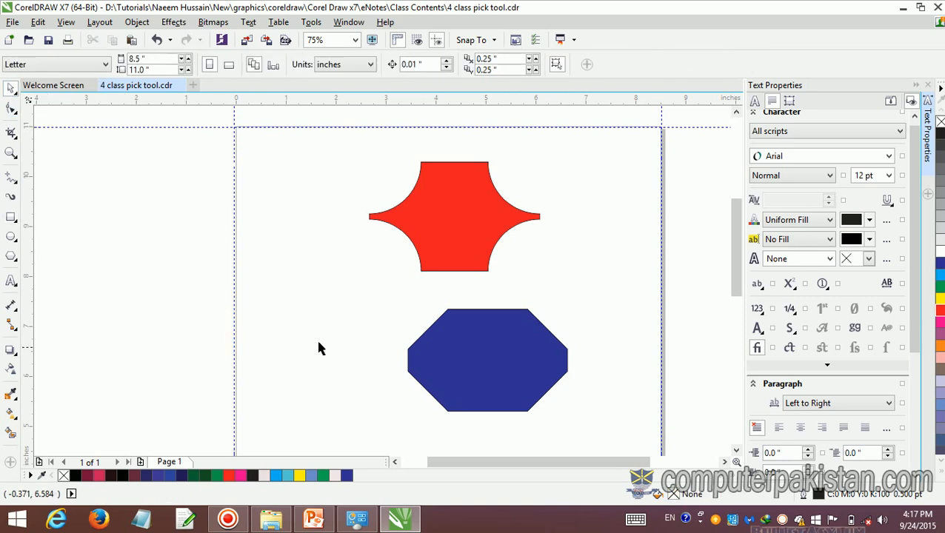
Move the blue octagon up and to the left, and centre the red shape at about (4.17, 8.91) inches.
{"action": "left_click", "coordinate": [466, 235]}
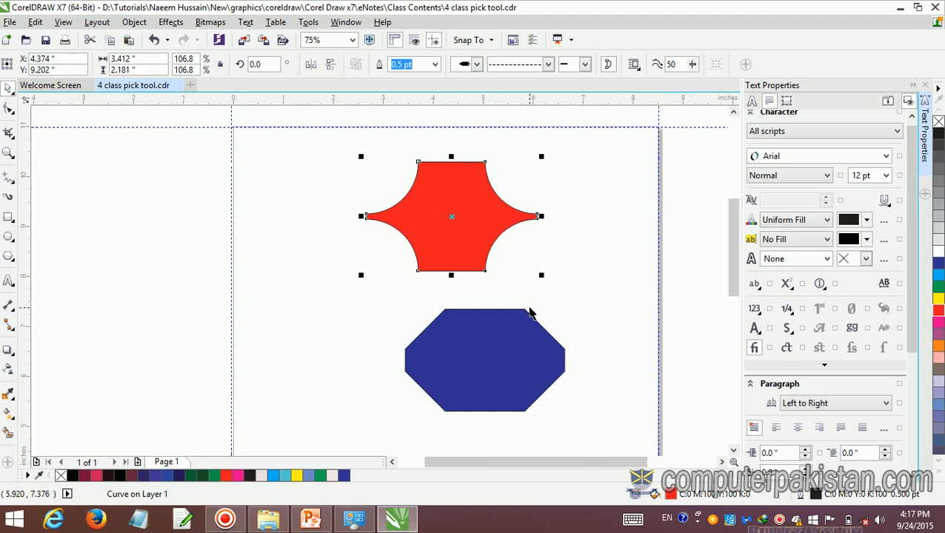
{"action": "left_click", "coordinate": [518, 329]}
{"action": "left_click_drag", "start_coordinate": [524, 309], "coordinate": [374, 258]}
{"action": "left_click", "coordinate": [432, 261]}
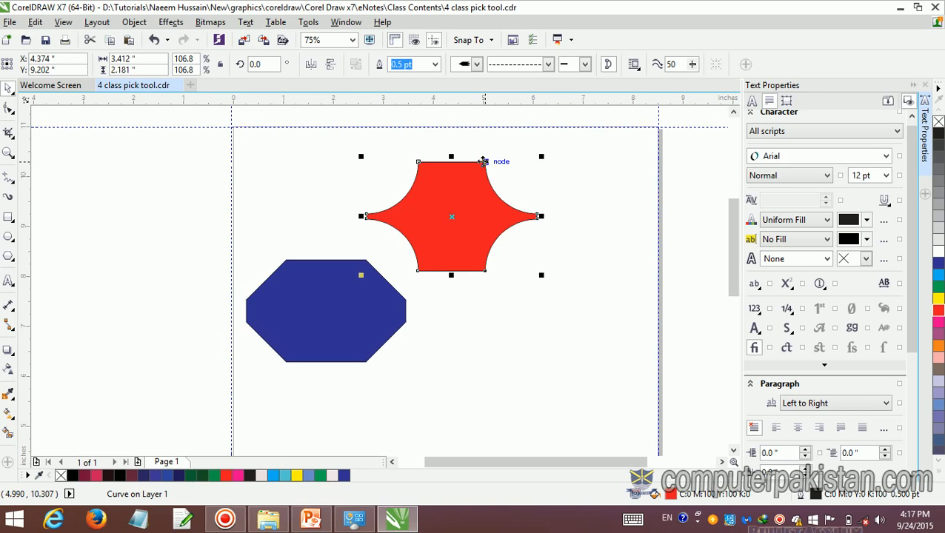
{"action": "left_click_drag", "start_coordinate": [479, 163], "coordinate": [469, 178]}
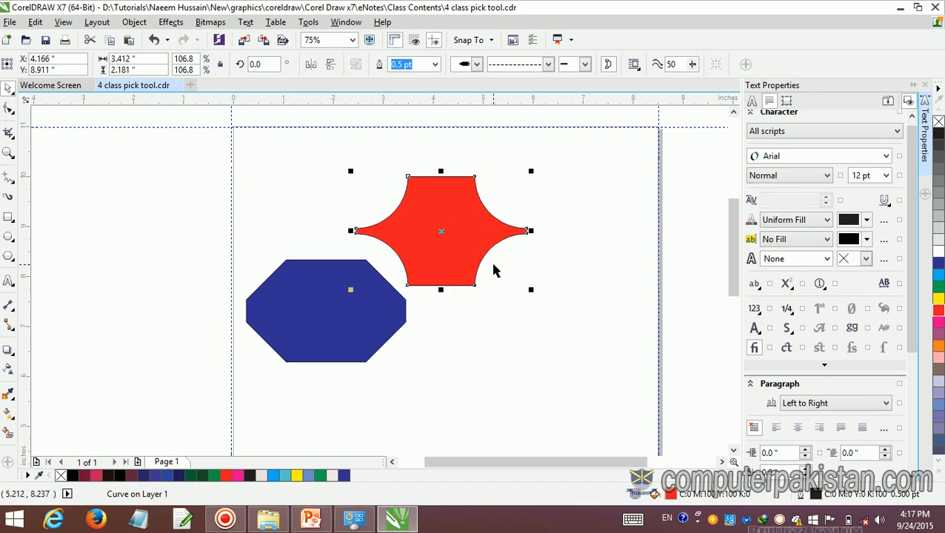
Delete the red shape and centre the blue octagon at about (4.00, 8.43) inches.
{"action": "key", "text": "Delete"}
{"action": "left_click", "coordinate": [351, 295]}
{"action": "left_click_drag", "start_coordinate": [351, 294], "coordinate": [453, 256]}
{"action": "left_click", "coordinate": [492, 348]}
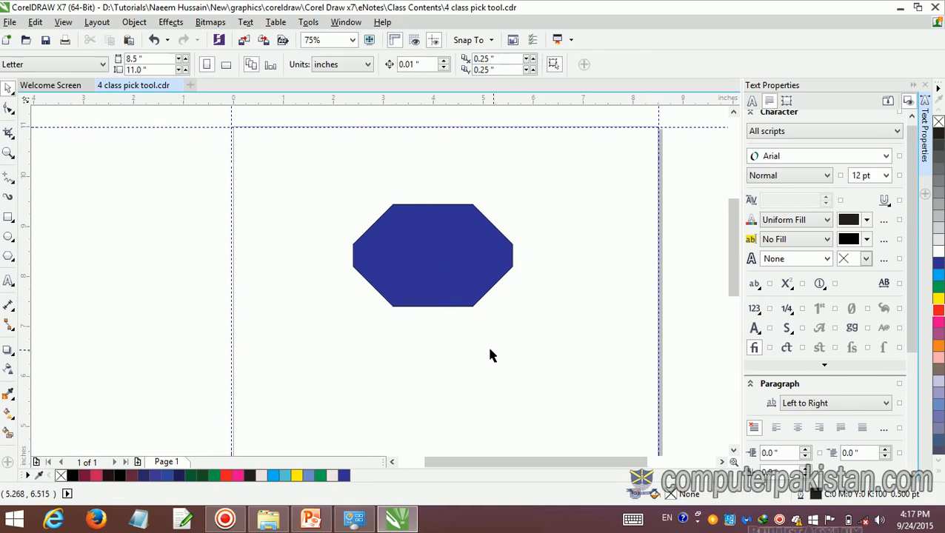
Adjust the blue shape's chamfered corners with the Shape tool to about 0.62, 0.98 and finally 0.80 inches.
{"action": "left_click", "coordinate": [10, 110]}
{"action": "left_click", "coordinate": [440, 274]}
{"action": "left_click_drag", "start_coordinate": [466, 210], "coordinate": [474, 280]}
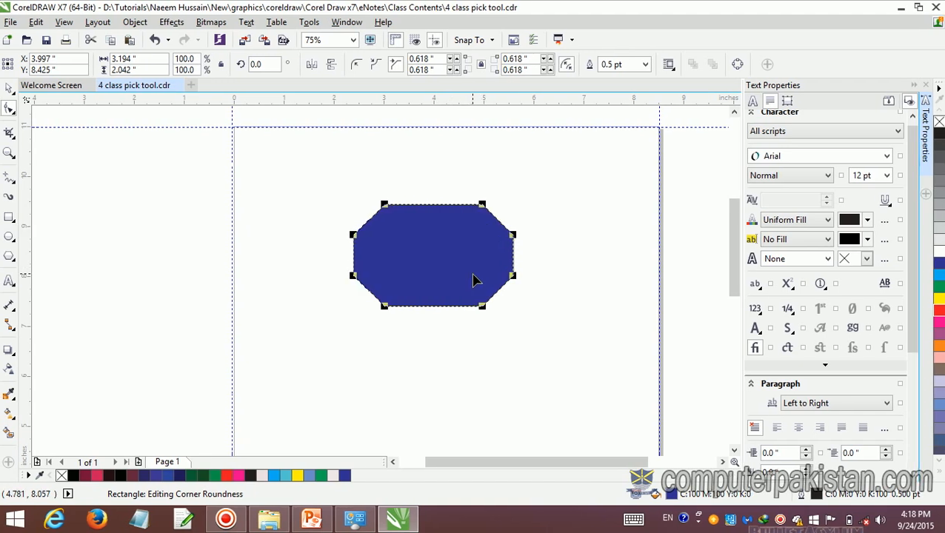
{"action": "left_click", "coordinate": [335, 66]}
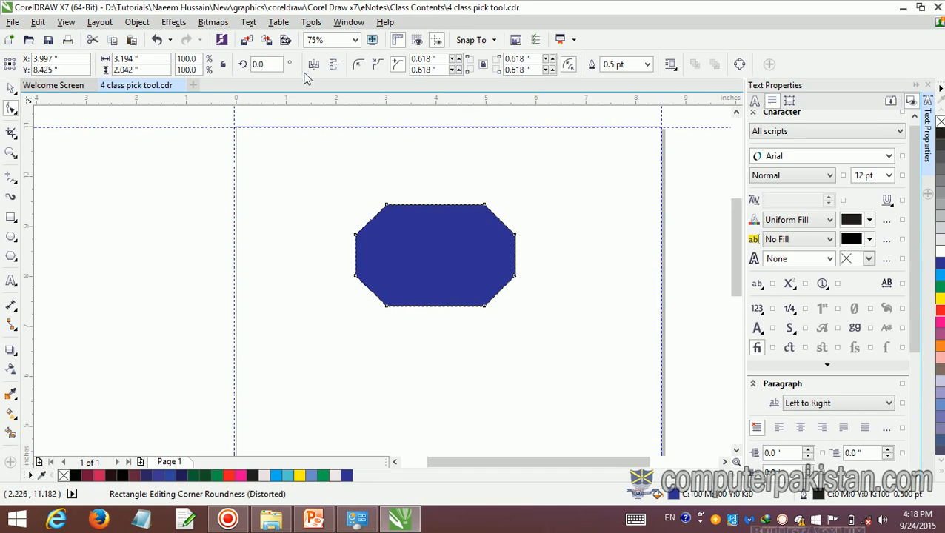
{"action": "left_click_drag", "start_coordinate": [482, 213], "coordinate": [470, 229]}
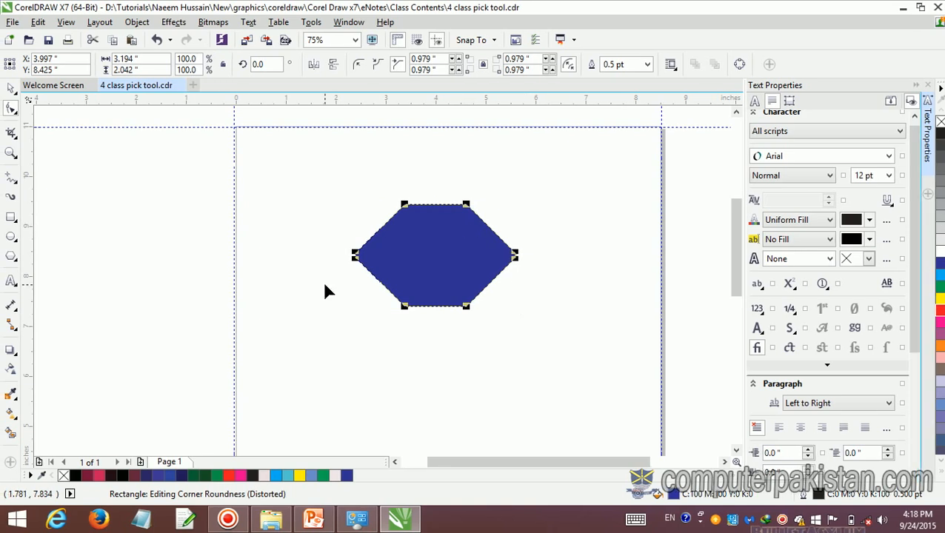
{"action": "left_click", "coordinate": [333, 66]}
{"action": "left_click_drag", "start_coordinate": [466, 206], "coordinate": [475, 228]}
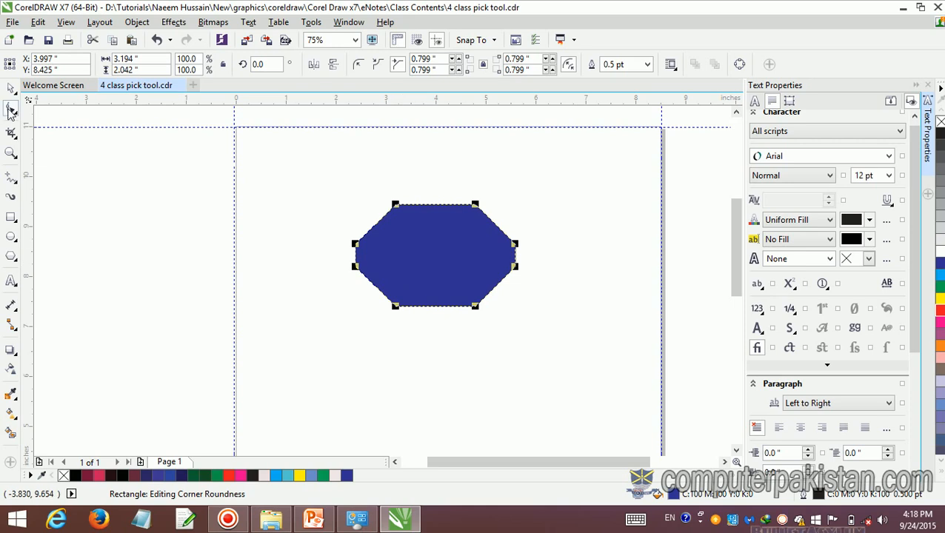
Brush over the blue shape's corners and edges with the Smooth tool, using a 1.5-inch nib and undoing a stroke.
{"action": "left_click", "coordinate": [15, 115]}
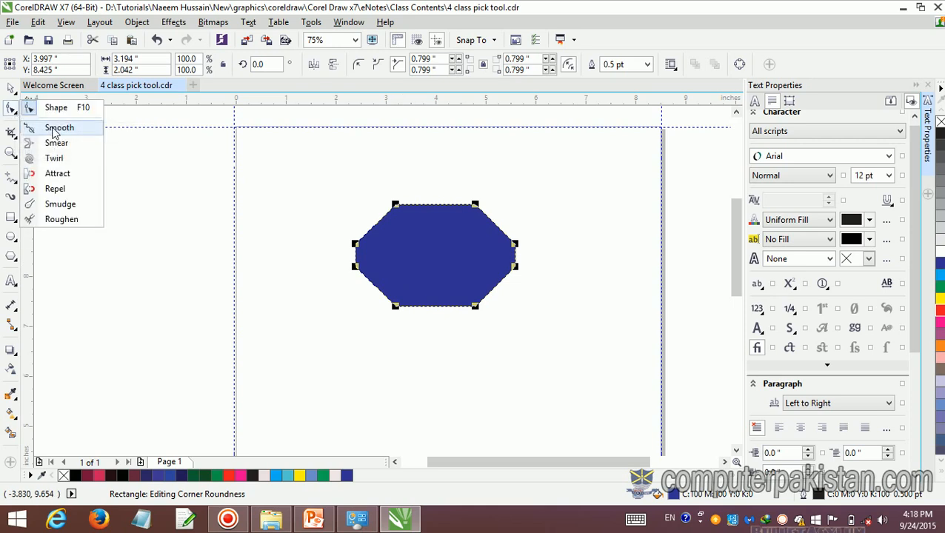
{"action": "left_click", "coordinate": [56, 128]}
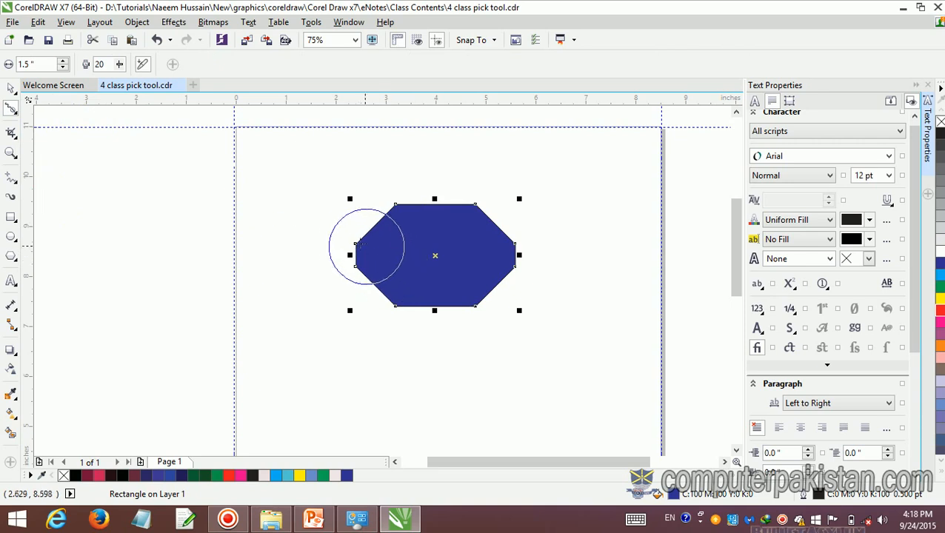
{"action": "mouse_move", "coordinate": [355, 244]}
{"action": "left_mouse_down"}
{"action": "mouse_move", "coordinate": [415, 274]}
{"action": "mouse_move", "coordinate": [363, 248]}
{"action": "mouse_move", "coordinate": [383, 254]}
{"action": "mouse_move", "coordinate": [381, 244]}
{"action": "mouse_move", "coordinate": [418, 265]}
{"action": "mouse_move", "coordinate": [451, 254]}
{"action": "mouse_move", "coordinate": [505, 255]}
{"action": "mouse_move", "coordinate": [514, 245]}
{"action": "mouse_move", "coordinate": [467, 263]}
{"action": "left_mouse_up"}
{"action": "left_click", "coordinate": [380, 245]}
{"action": "key", "text": "ctrl+z"}
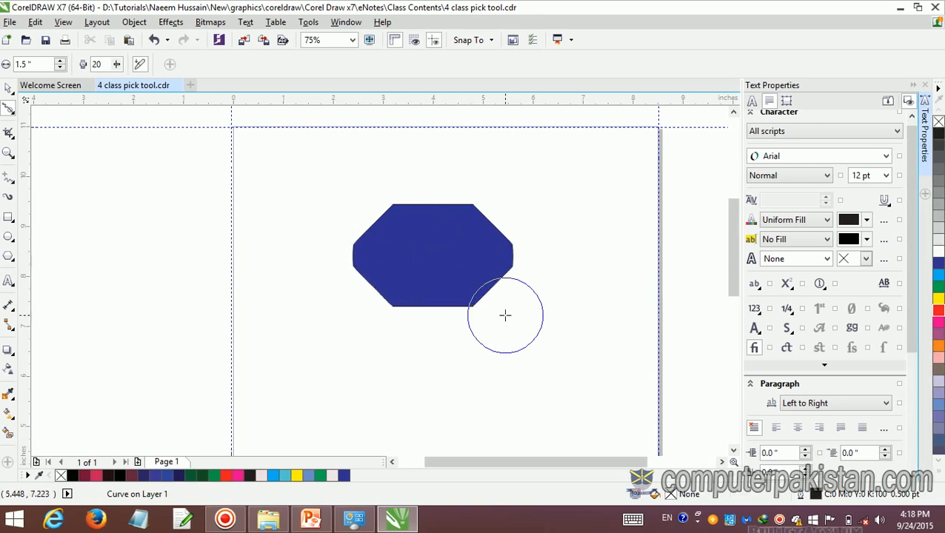
{"action": "left_click", "coordinate": [469, 264]}
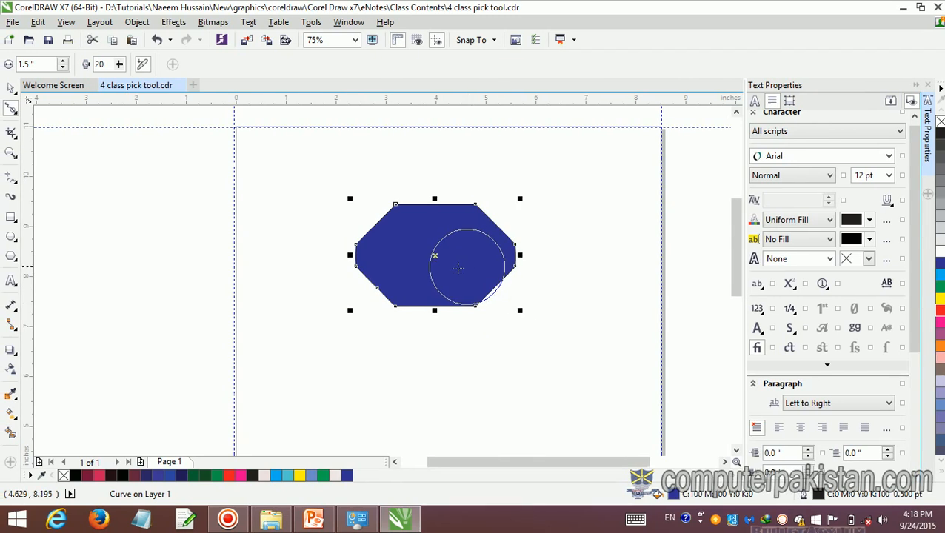
{"action": "mouse_move", "coordinate": [466, 267]}
{"action": "left_mouse_down"}
{"action": "mouse_move", "coordinate": [435, 266]}
{"action": "mouse_move", "coordinate": [466, 264]}
{"action": "left_mouse_up"}
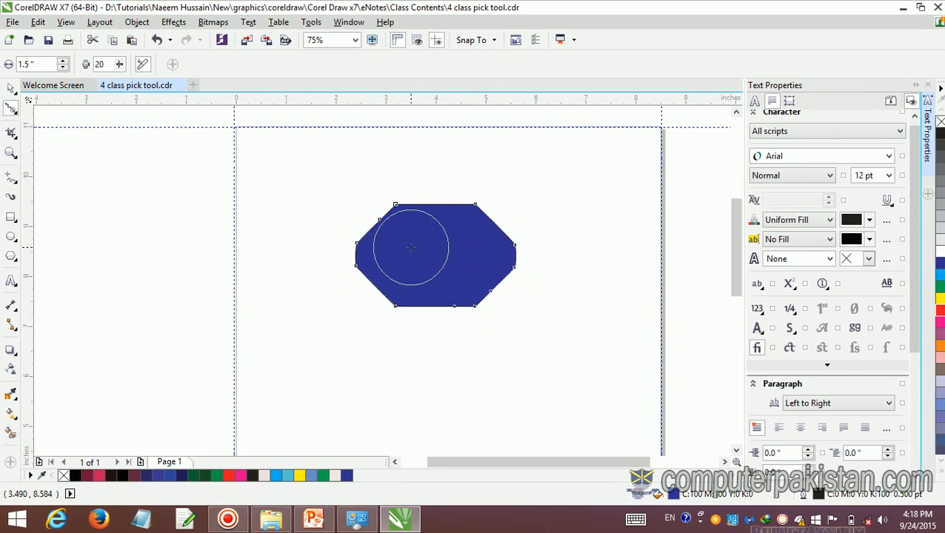
Delete the smoothed blue shape from the page.
{"action": "left_click", "coordinate": [16, 113]}
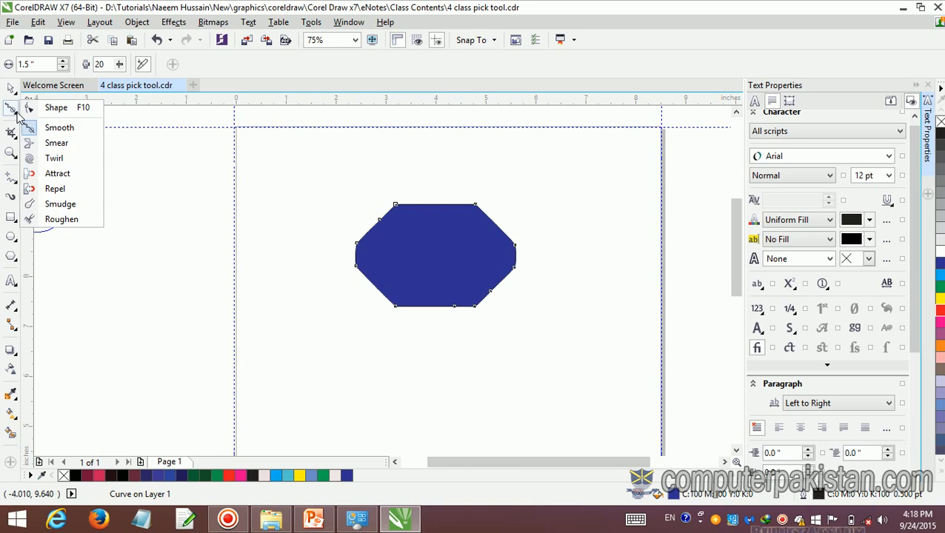
{"action": "left_click", "coordinate": [39, 148]}
{"action": "key", "text": "Delete"}
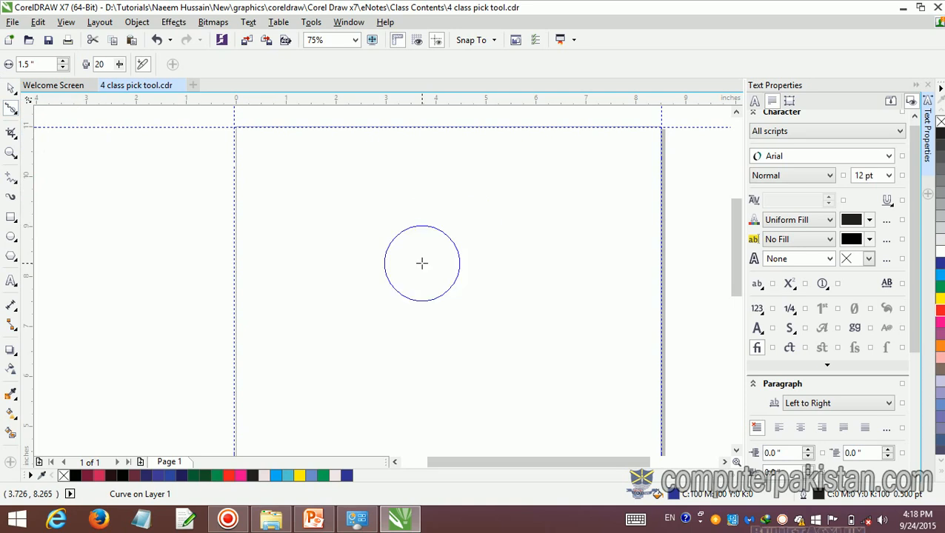
Draw a horizontal 2-point line about 5.36 inches long across the upper part of the page.
{"action": "left_click", "coordinate": [15, 181]}
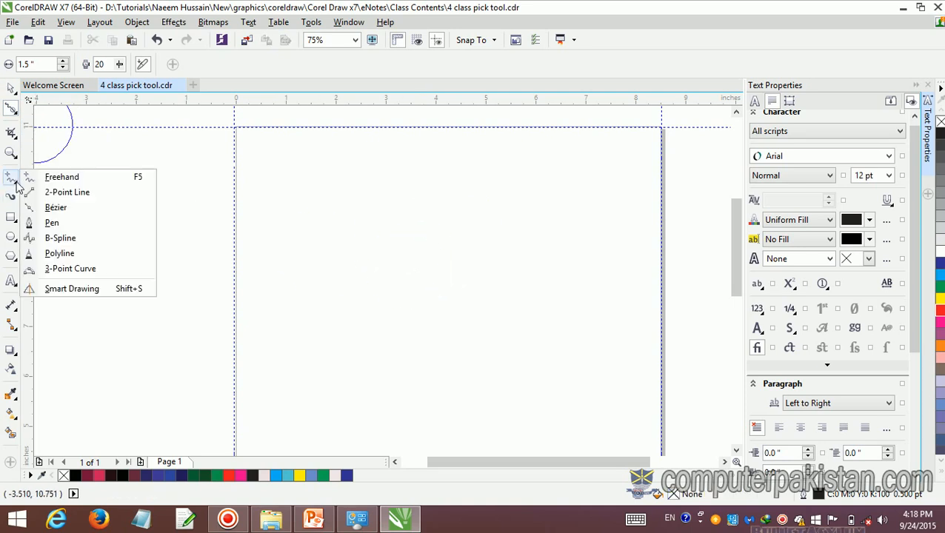
{"action": "left_click", "coordinate": [65, 192]}
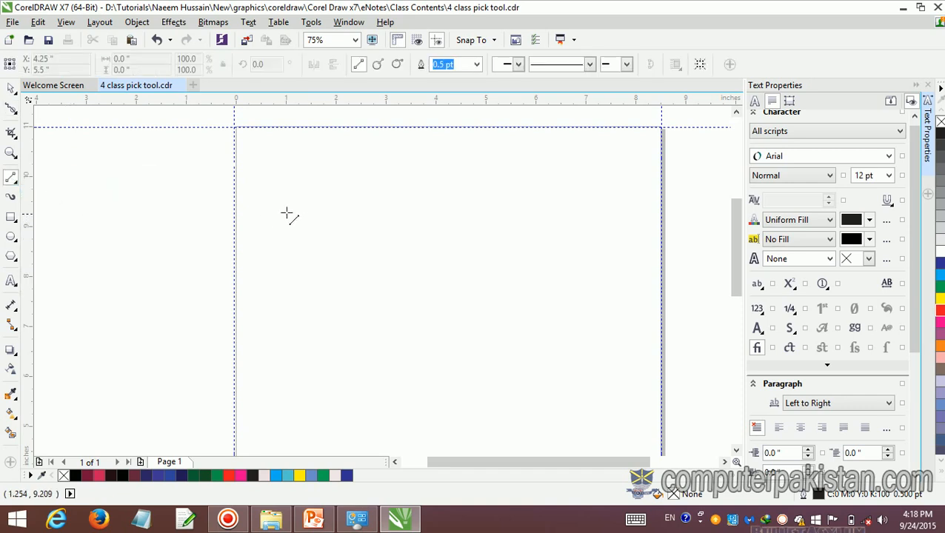
{"action": "left_click_drag", "start_coordinate": [287, 214], "coordinate": [551, 215]}
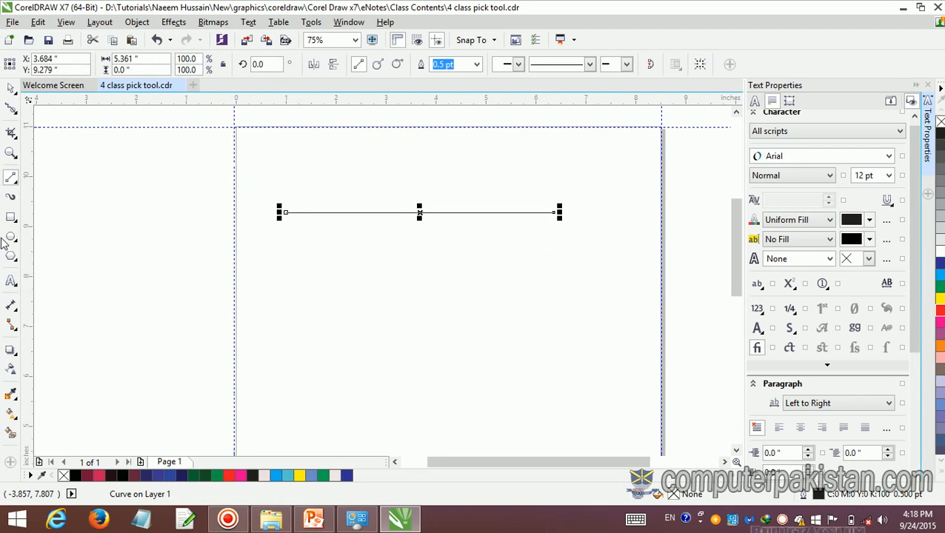
Move the horizontal line down by about 0.3 inches with the Shape tool.
{"action": "left_click", "coordinate": [17, 113]}
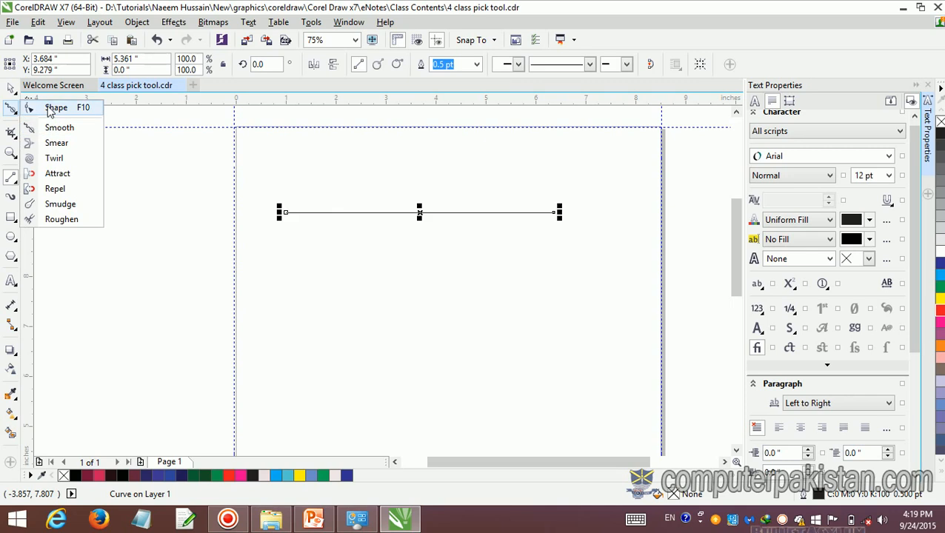
{"action": "left_click", "coordinate": [52, 105]}
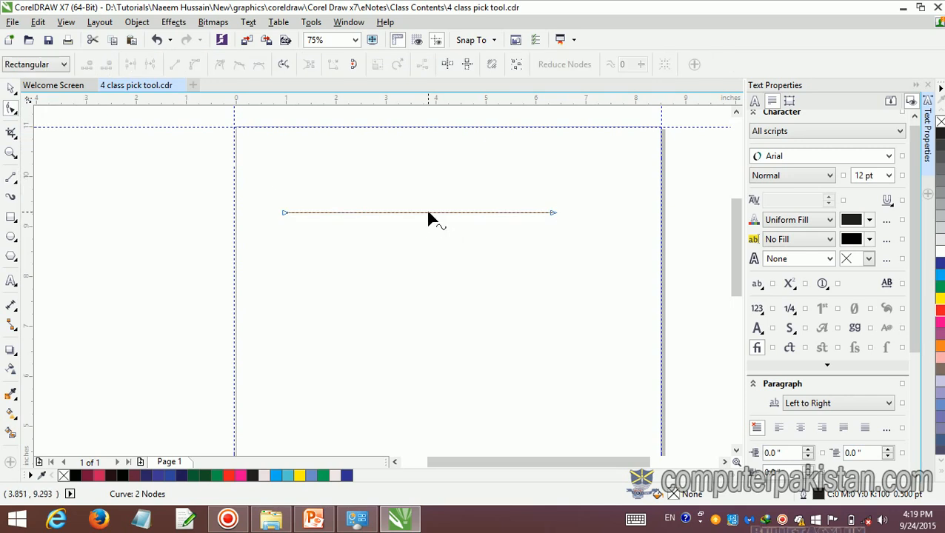
{"action": "left_click_drag", "start_coordinate": [428, 217], "coordinate": [428, 233]}
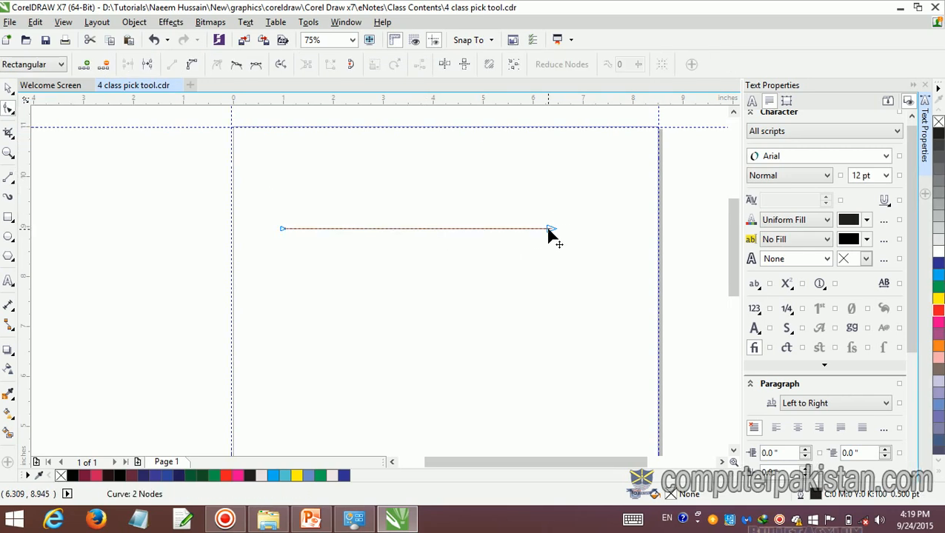
With the Shape tool, stretch the line's end node outward about 0.2 inches and move the line down about 0.45 inches.
{"action": "mouse_move", "coordinate": [549, 229]}
{"action": "left_mouse_down"}
{"action": "mouse_move", "coordinate": [542, 179]}
{"action": "mouse_move", "coordinate": [540, 300]}
{"action": "mouse_move", "coordinate": [538, 225]}
{"action": "mouse_move", "coordinate": [538, 238]}
{"action": "mouse_move", "coordinate": [558, 229]}
{"action": "left_mouse_up"}
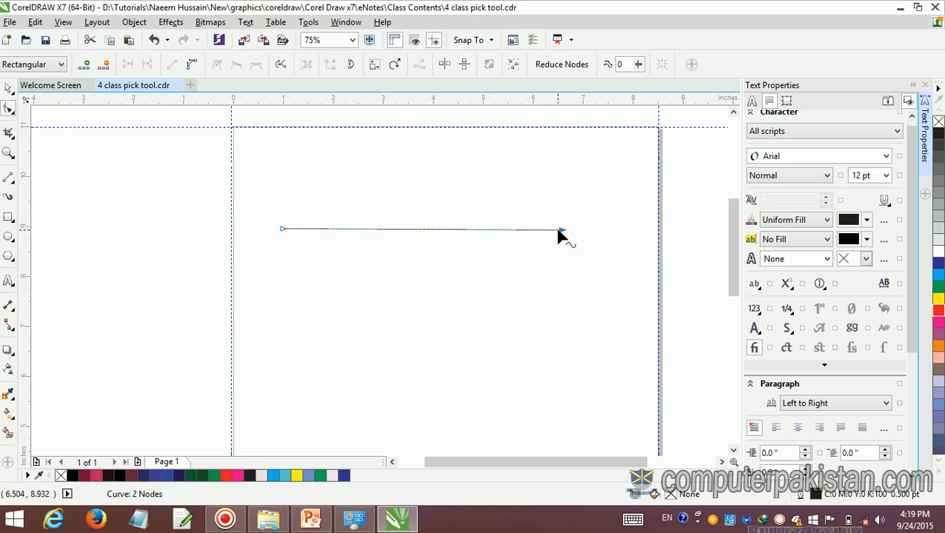
{"action": "left_click", "coordinate": [517, 263]}
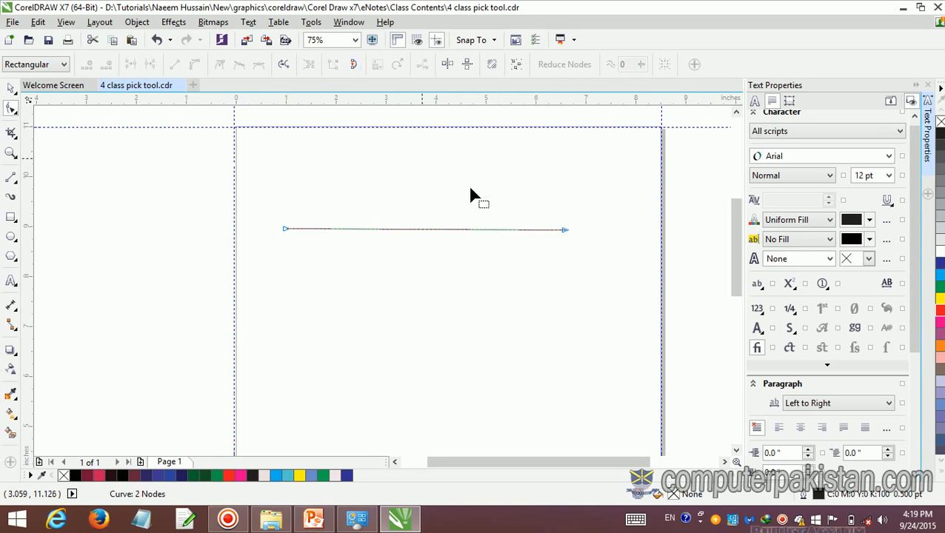
{"action": "left_click", "coordinate": [517, 230]}
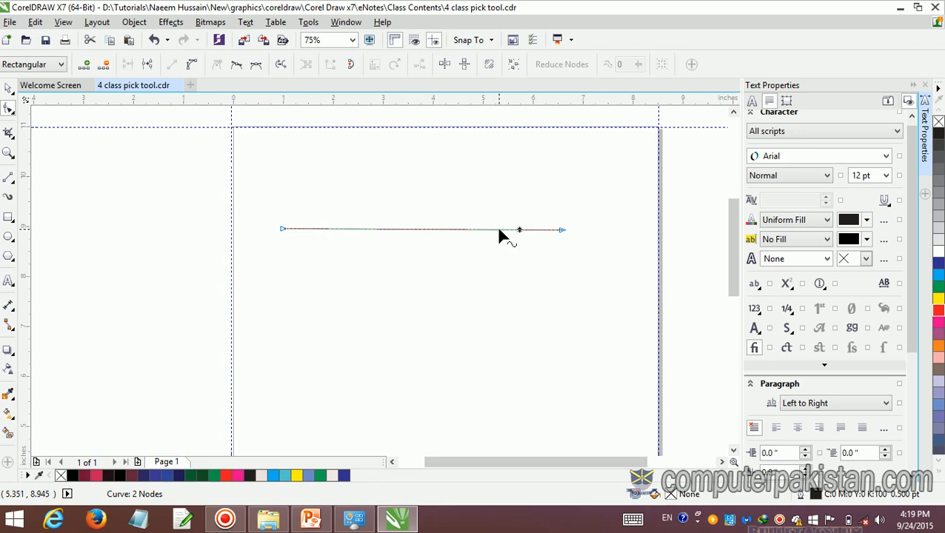
{"action": "left_click_drag", "start_coordinate": [517, 231], "coordinate": [485, 254]}
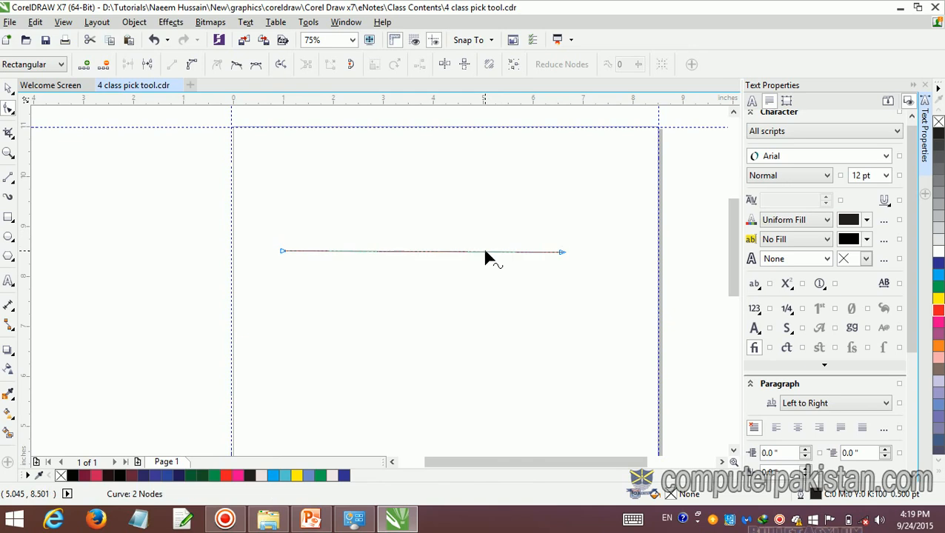
Set the Smooth tool's rate to 26 and switch to the Smear tool.
{"action": "left_click", "coordinate": [15, 117]}
{"action": "left_click", "coordinate": [53, 126]}
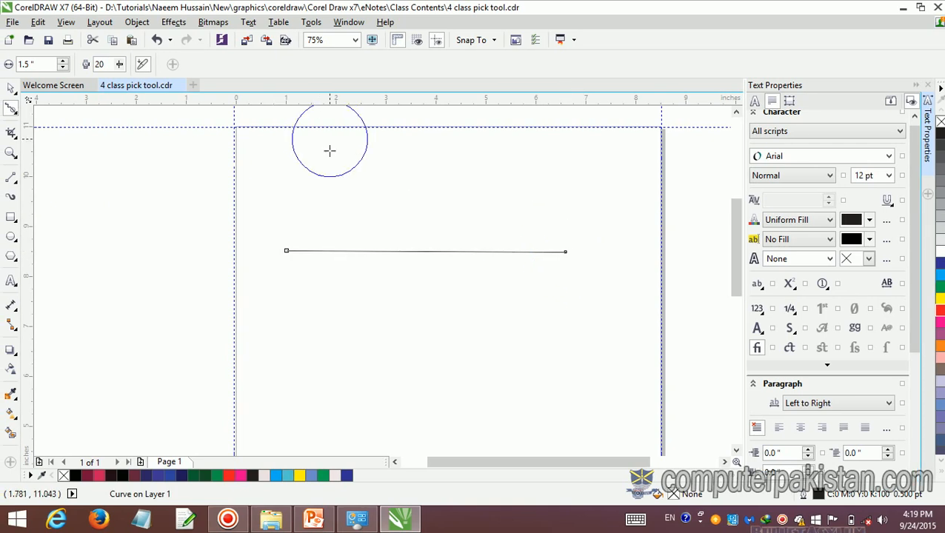
{"action": "left_click", "coordinate": [120, 64]}
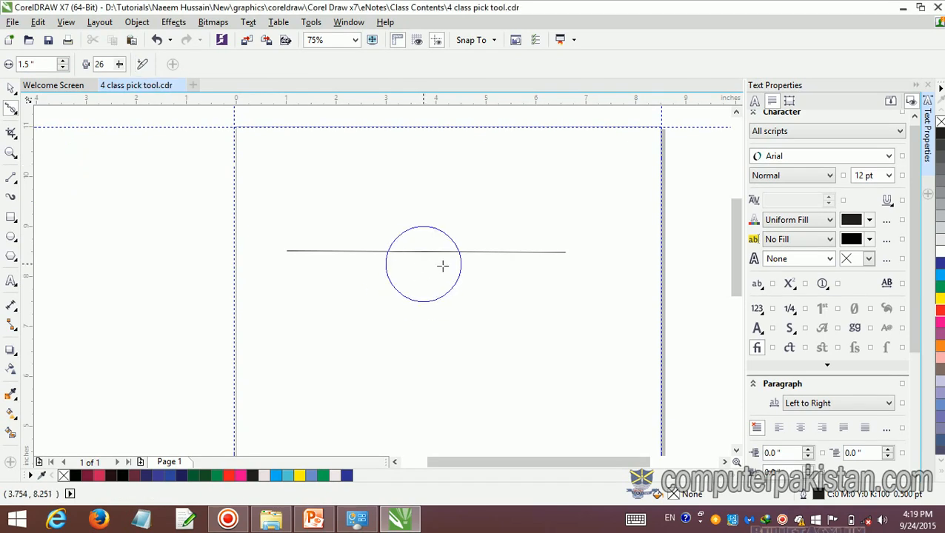
{"action": "right_click", "coordinate": [15, 108]}
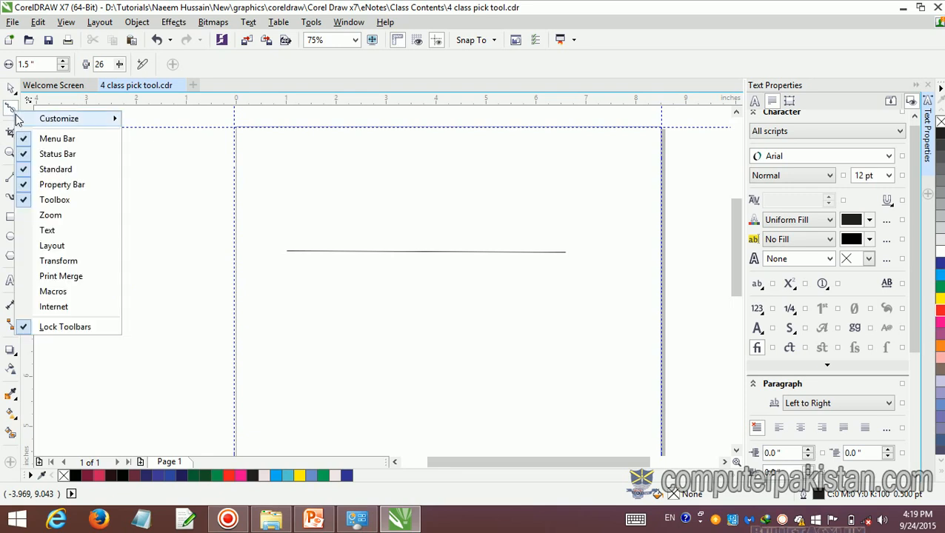
{"action": "left_click", "coordinate": [10, 114]}
{"action": "left_click", "coordinate": [11, 112]}
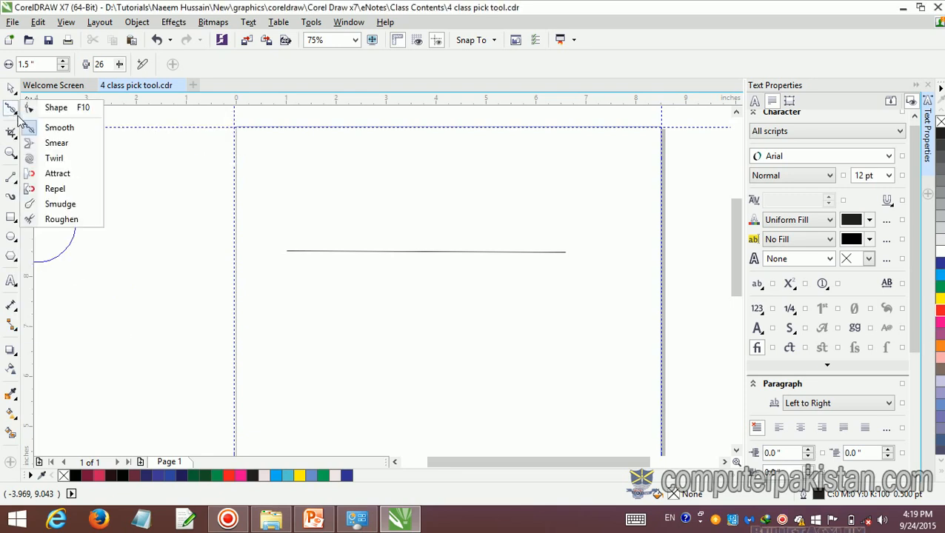
{"action": "left_click", "coordinate": [33, 147]}
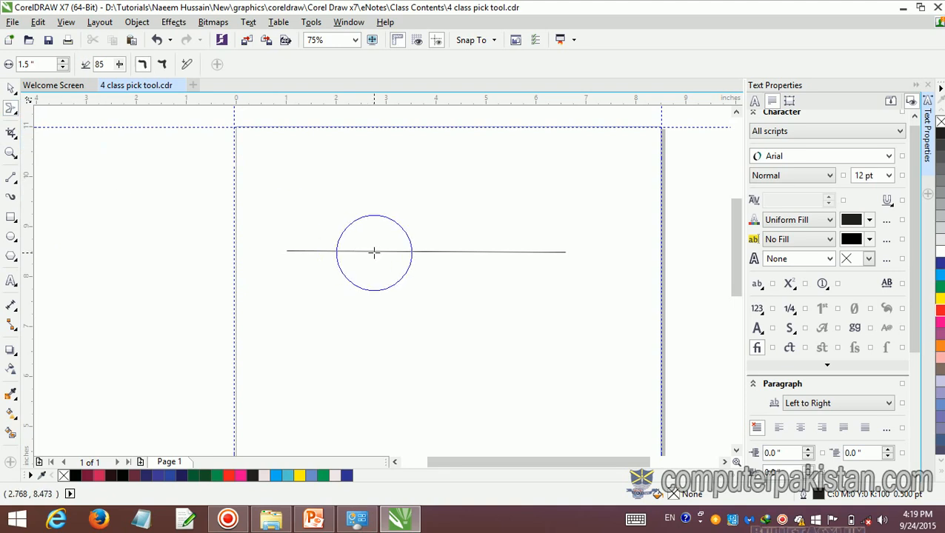
Draw a freehand curve about 4.0 by 3.2 inches across the line and undo it.
{"action": "left_click", "coordinate": [15, 182]}
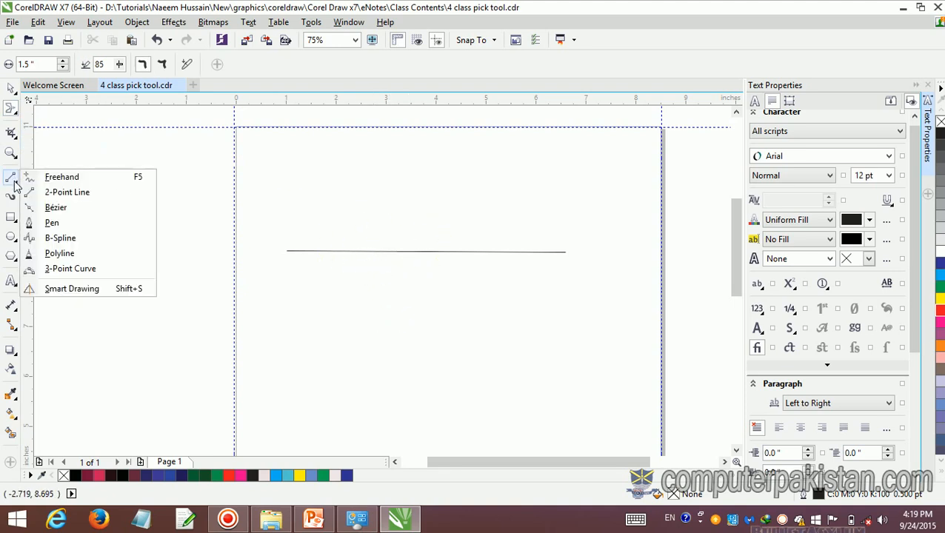
{"action": "left_click", "coordinate": [37, 177]}
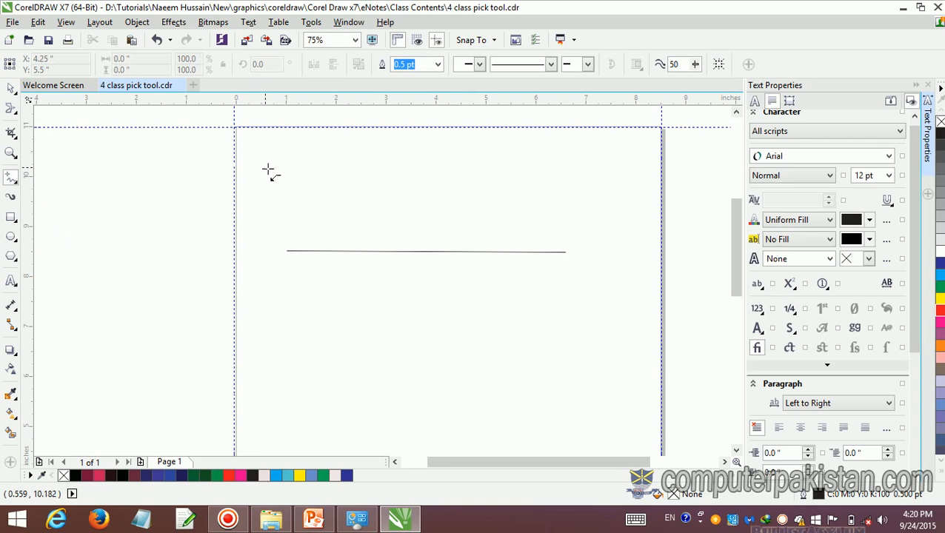
{"action": "mouse_move", "coordinate": [265, 167]}
{"action": "left_mouse_down"}
{"action": "mouse_move", "coordinate": [294, 194]}
{"action": "mouse_move", "coordinate": [414, 244]}
{"action": "mouse_move", "coordinate": [464, 245]}
{"action": "mouse_move", "coordinate": [456, 328]}
{"action": "left_mouse_up"}
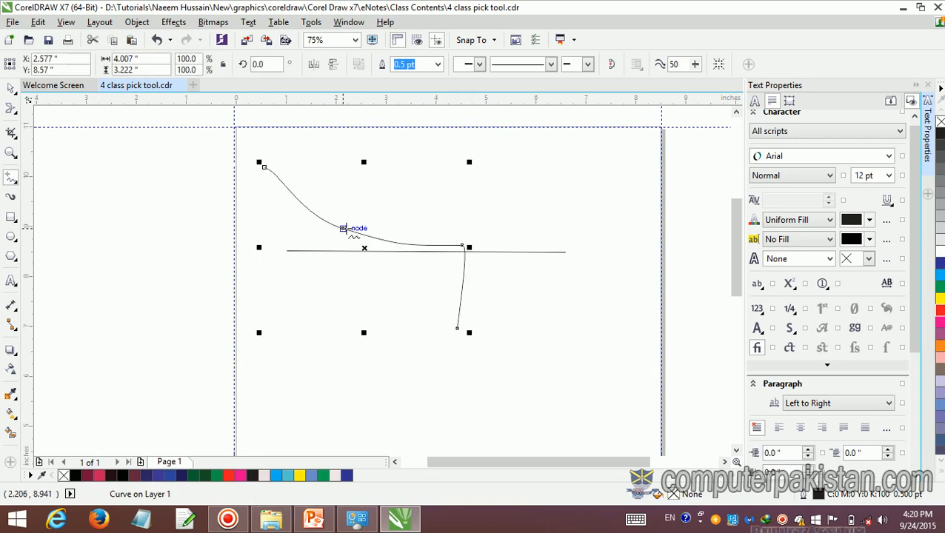
{"action": "key", "text": "ctrl+z"}
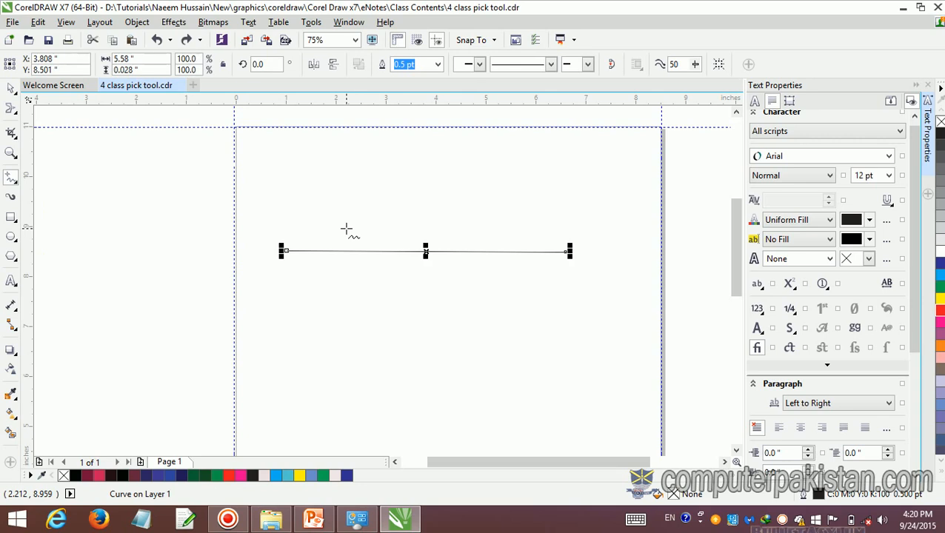
Undo all edits of the straight line and its drawing until the page is empty.
{"action": "key", "text": "ctrl+z"}
{"action": "key", "text": "ctrl+z"}
{"action": "key", "text": "ctrl+z"}
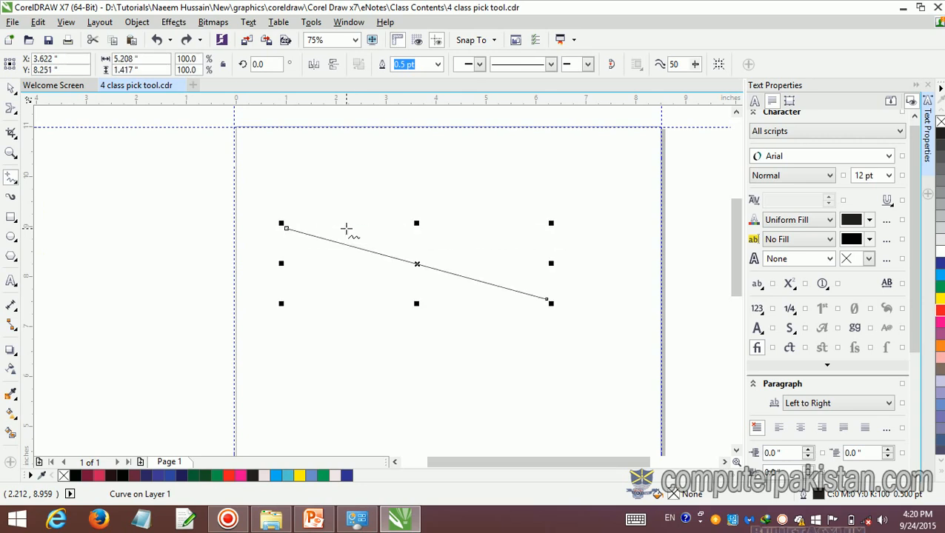
{"action": "key", "text": "ctrl+z"}
{"action": "key", "text": "ctrl+z"}
{"action": "key", "text": "ctrl+z"}
{"action": "key", "text": "ctrl+z"}
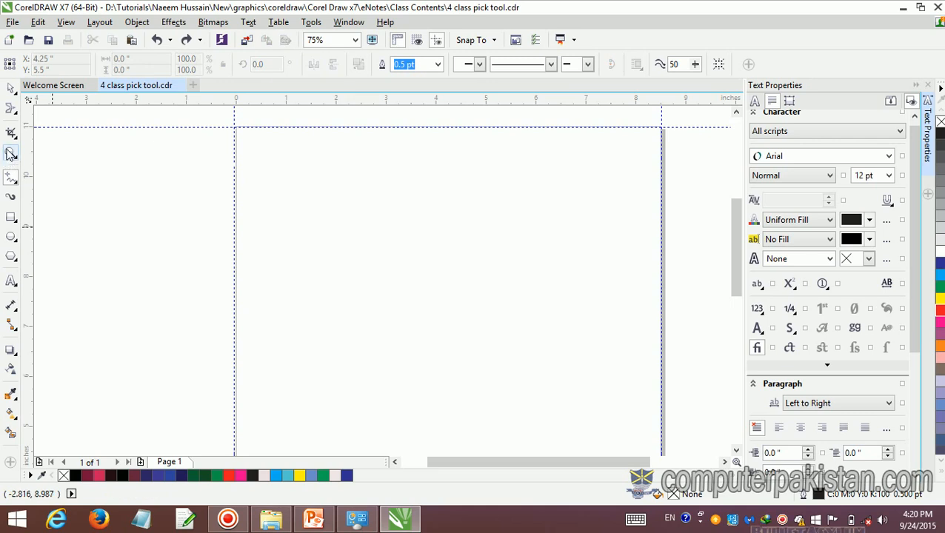
Draw a wavy freehand curve about 5.24 by 3.29 inches and reshape it by moving three inner nodes with the Shape tool.
{"action": "left_click", "coordinate": [11, 180]}
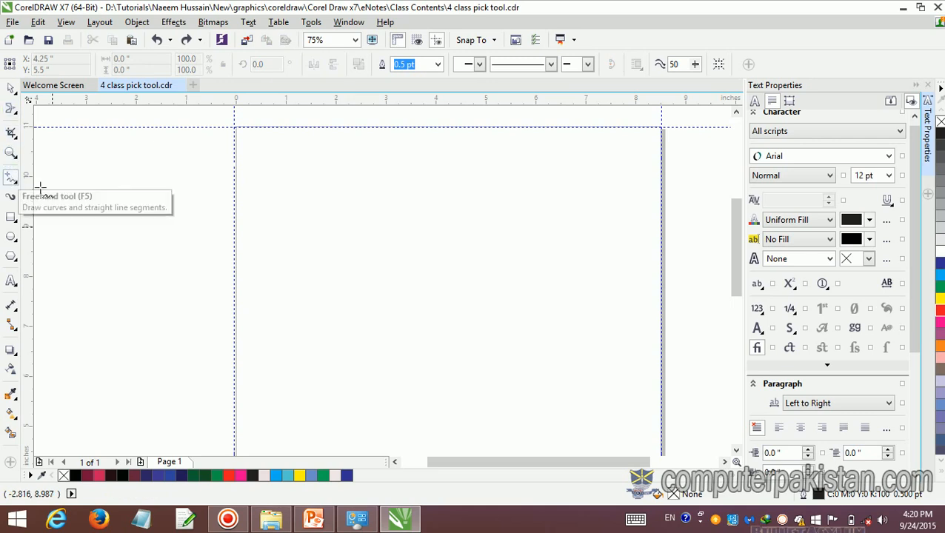
{"action": "mouse_move", "coordinate": [293, 178]}
{"action": "left_mouse_down"}
{"action": "mouse_move", "coordinate": [363, 257]}
{"action": "mouse_move", "coordinate": [439, 233]}
{"action": "mouse_move", "coordinate": [490, 334]}
{"action": "mouse_move", "coordinate": [556, 340]}
{"action": "left_mouse_up"}
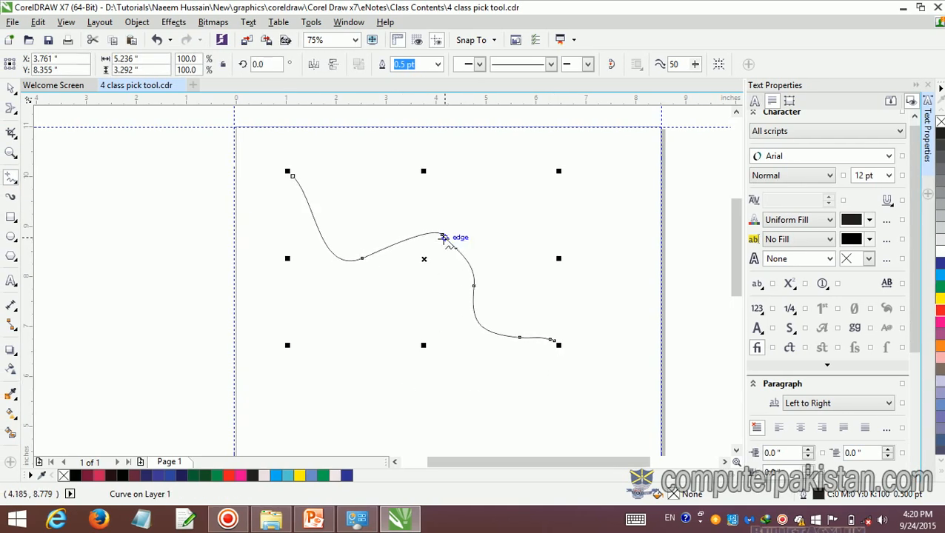
{"action": "left_click", "coordinate": [15, 111]}
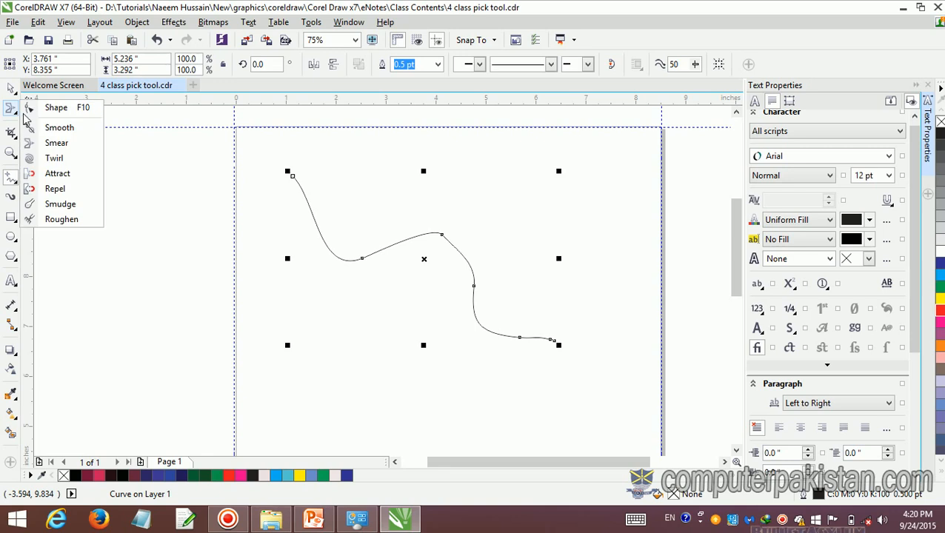
{"action": "left_click", "coordinate": [48, 105]}
{"action": "left_click_drag", "start_coordinate": [365, 263], "coordinate": [343, 297]}
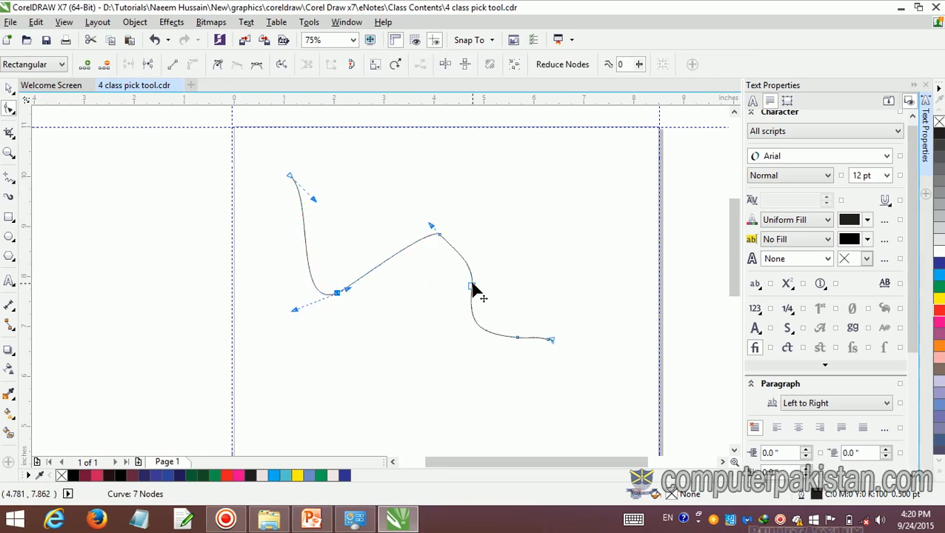
{"action": "left_click", "coordinate": [474, 285]}
{"action": "left_click_drag", "start_coordinate": [474, 287], "coordinate": [540, 249]}
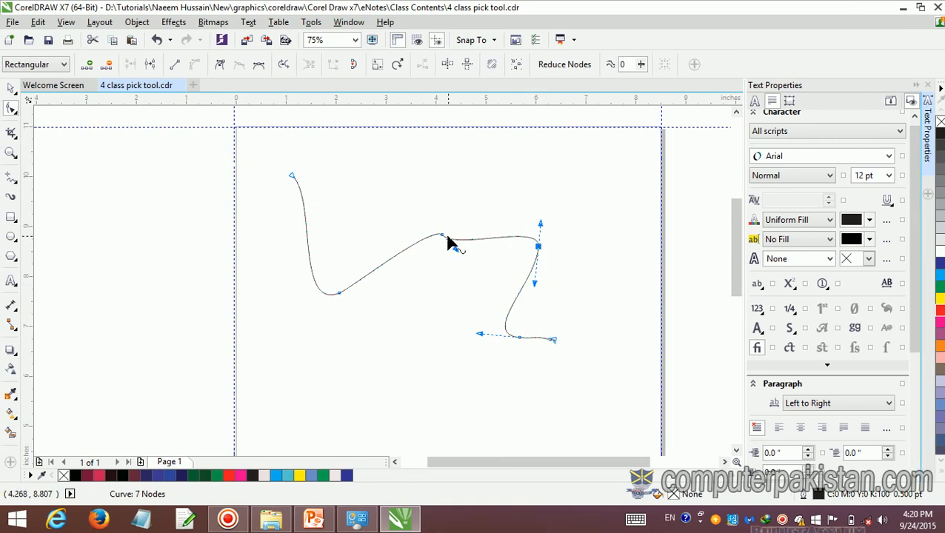
{"action": "left_click_drag", "start_coordinate": [442, 237], "coordinate": [442, 319]}
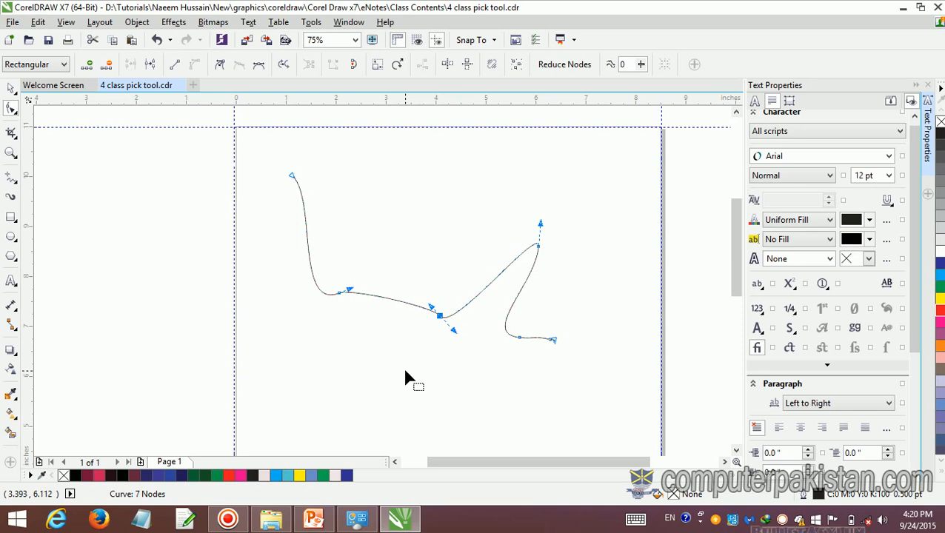
Brush the Smooth tool over the curve's first valley and its steep starting section, using a 1.5-inch nib and rate 26.
{"action": "left_click", "coordinate": [16, 113]}
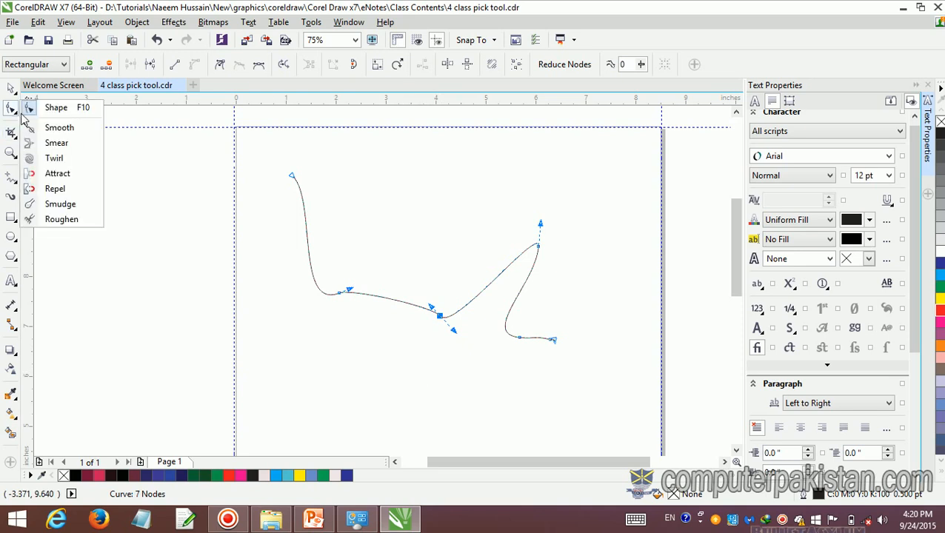
{"action": "left_click", "coordinate": [52, 127]}
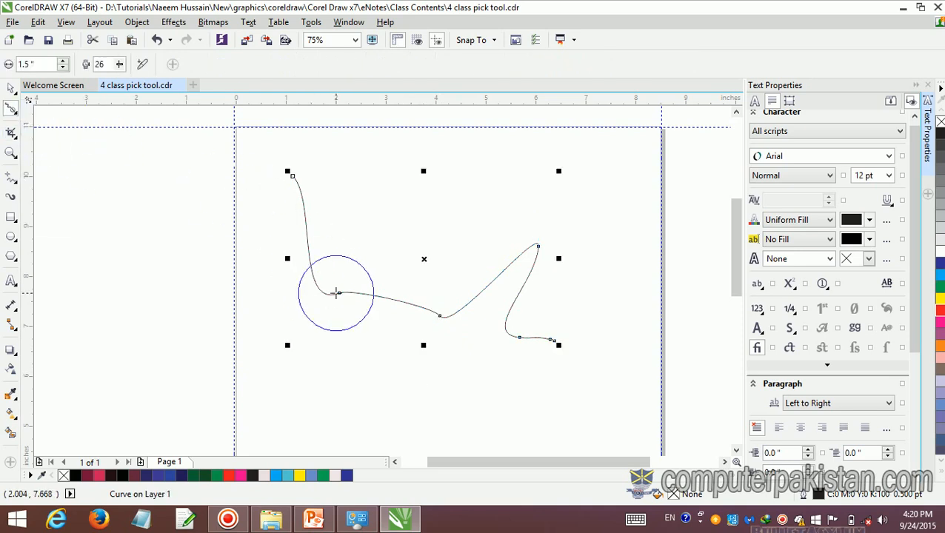
{"action": "mouse_move", "coordinate": [340, 294]}
{"action": "left_mouse_down"}
{"action": "mouse_move", "coordinate": [375, 270]}
{"action": "mouse_move", "coordinate": [488, 333]}
{"action": "mouse_move", "coordinate": [440, 317]}
{"action": "mouse_move", "coordinate": [441, 299]}
{"action": "mouse_move", "coordinate": [302, 305]}
{"action": "left_mouse_up"}
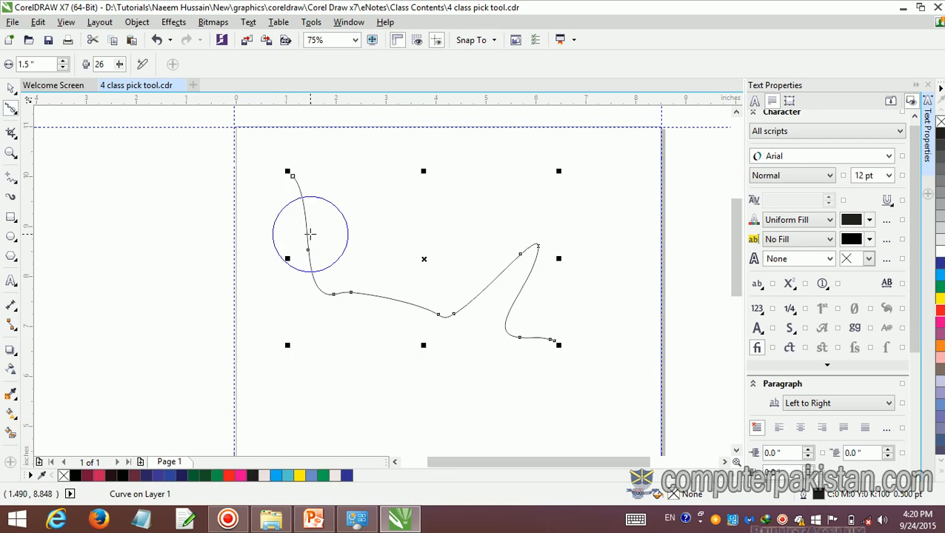
{"action": "left_click_drag", "start_coordinate": [310, 220], "coordinate": [332, 230]}
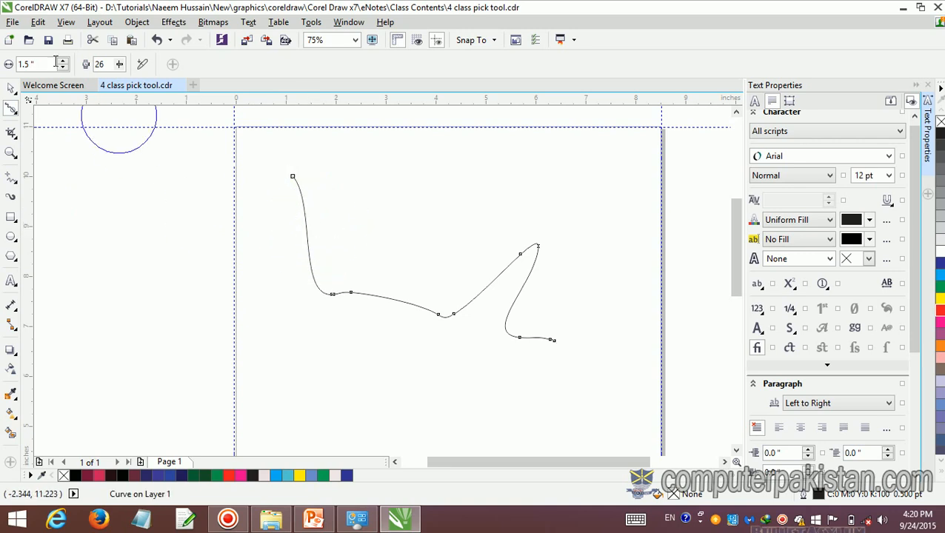
Smear the curve upward into two new peaks, one past the first valley and one on the rising middle section.
{"action": "left_click", "coordinate": [13, 111]}
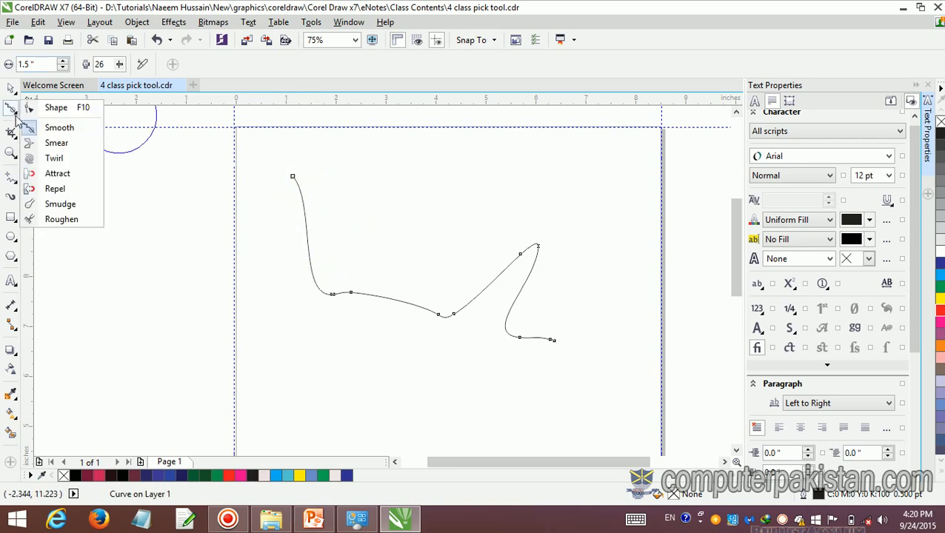
{"action": "left_click", "coordinate": [52, 143]}
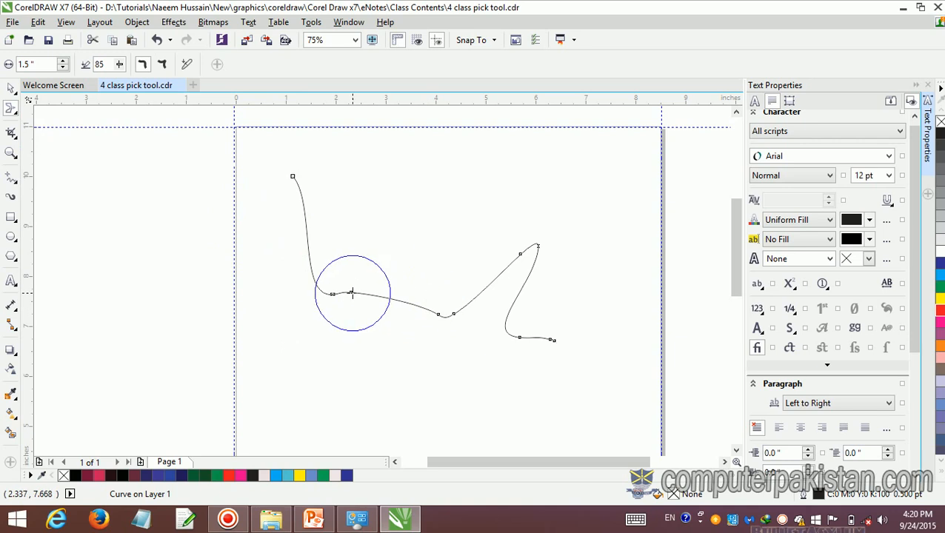
{"action": "mouse_move", "coordinate": [351, 294]}
{"action": "left_mouse_down"}
{"action": "mouse_move", "coordinate": [377, 243]}
{"action": "mouse_move", "coordinate": [374, 227]}
{"action": "mouse_move", "coordinate": [356, 202]}
{"action": "mouse_move", "coordinate": [304, 202]}
{"action": "left_mouse_up"}
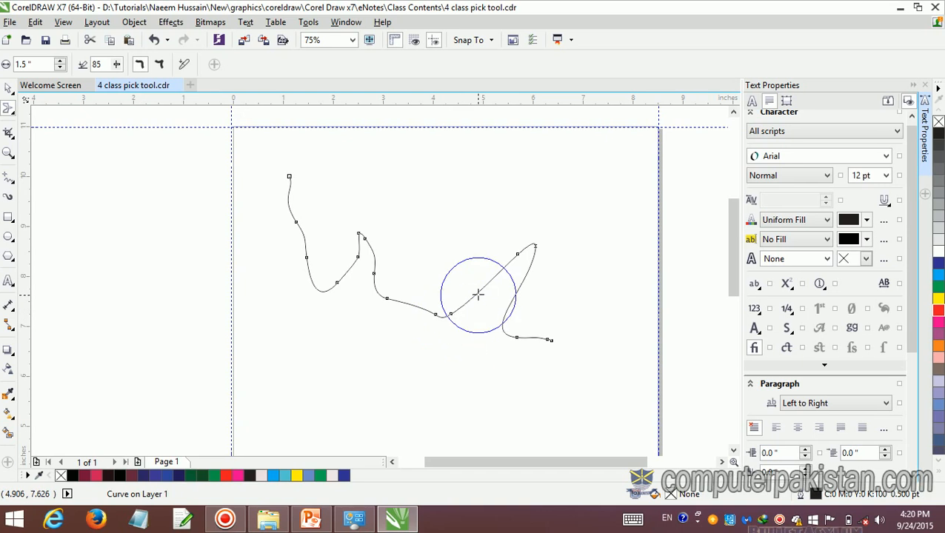
{"action": "left_click_drag", "start_coordinate": [478, 294], "coordinate": [464, 213]}
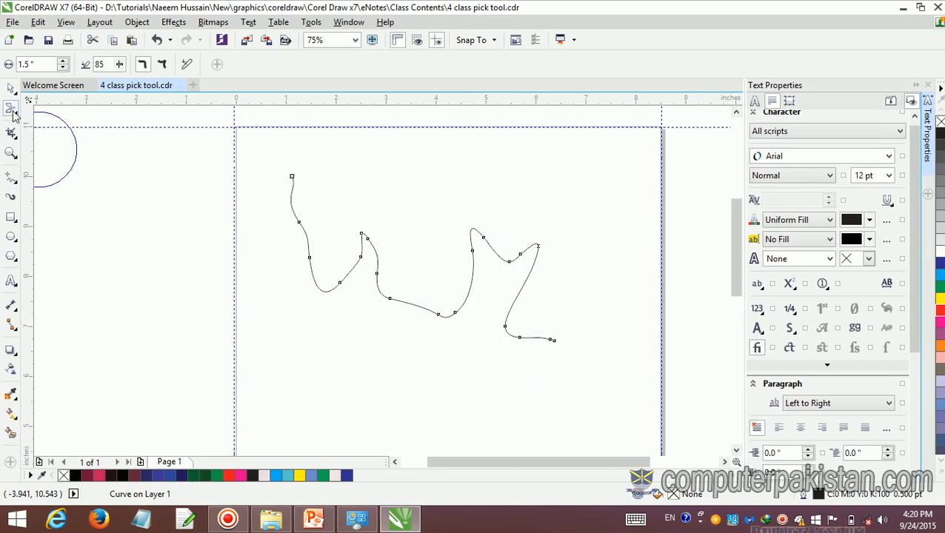
Twirl the curve counterclockwise at its start, around the first smeared peak and along its lower end, using a 1.5-inch nib and rate 50.
{"action": "left_click", "coordinate": [12, 109]}
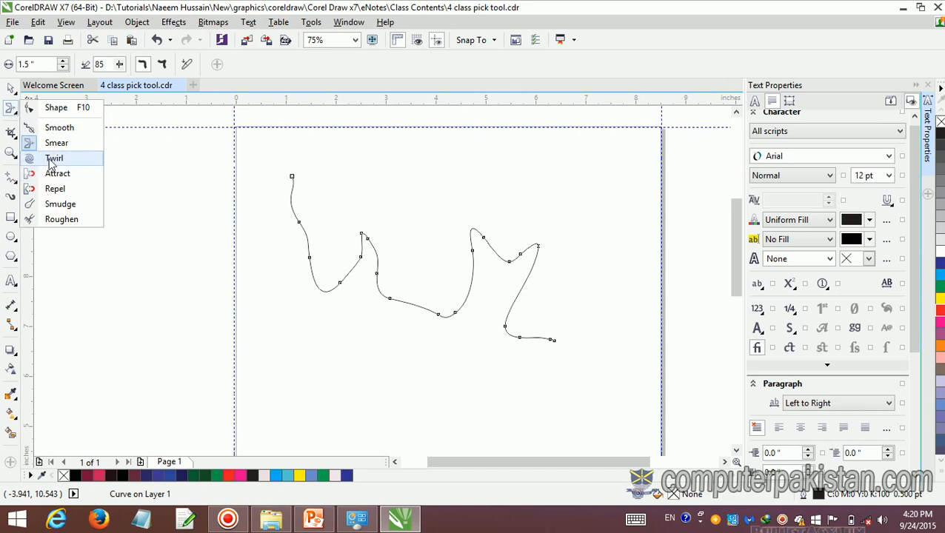
{"action": "left_click", "coordinate": [51, 159]}
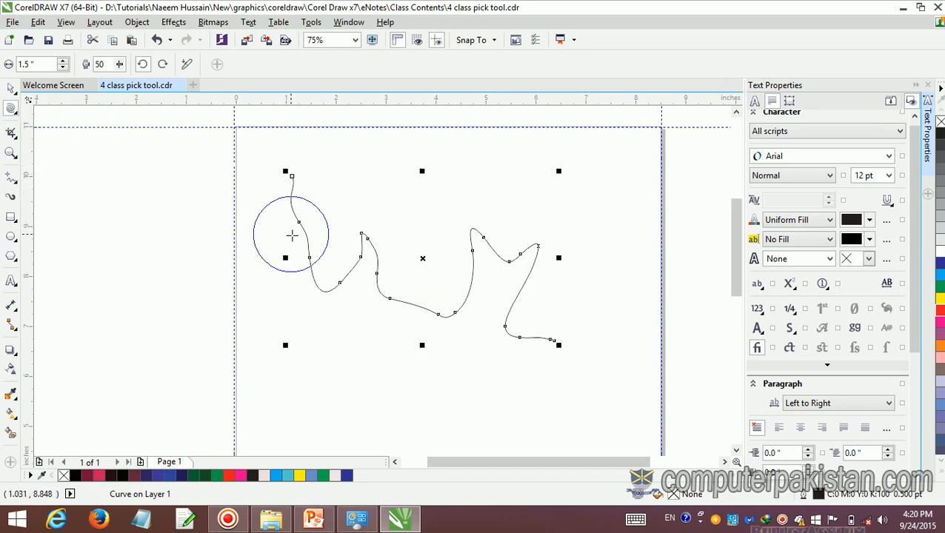
{"action": "left_click", "coordinate": [298, 178]}
{"action": "left_click_drag", "start_coordinate": [372, 238], "coordinate": [359, 289]}
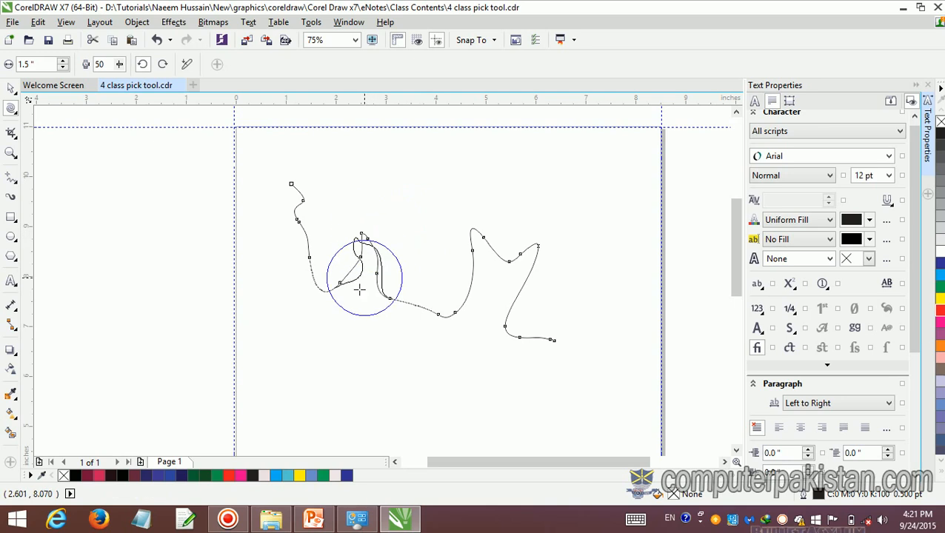
{"action": "key", "text": "ctrl+z"}
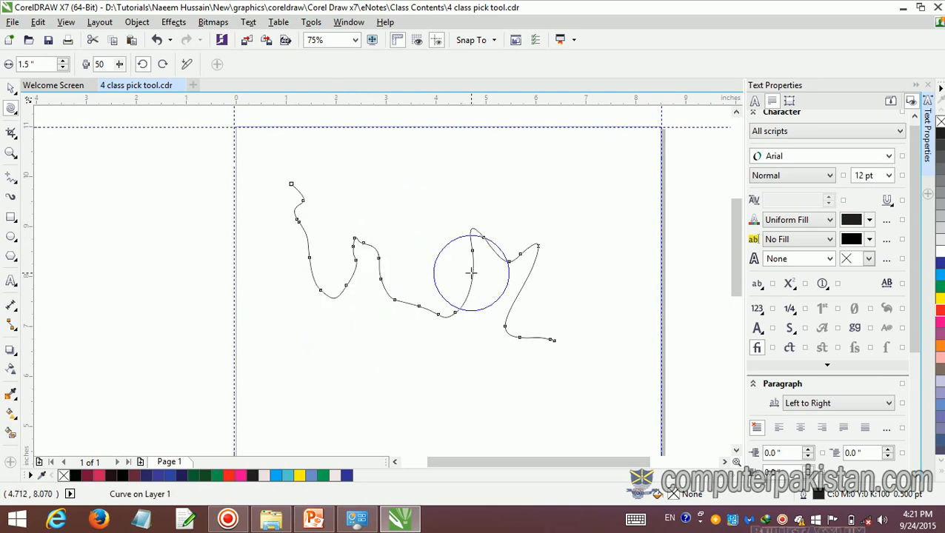
{"action": "left_click_drag", "start_coordinate": [471, 273], "coordinate": [500, 326]}
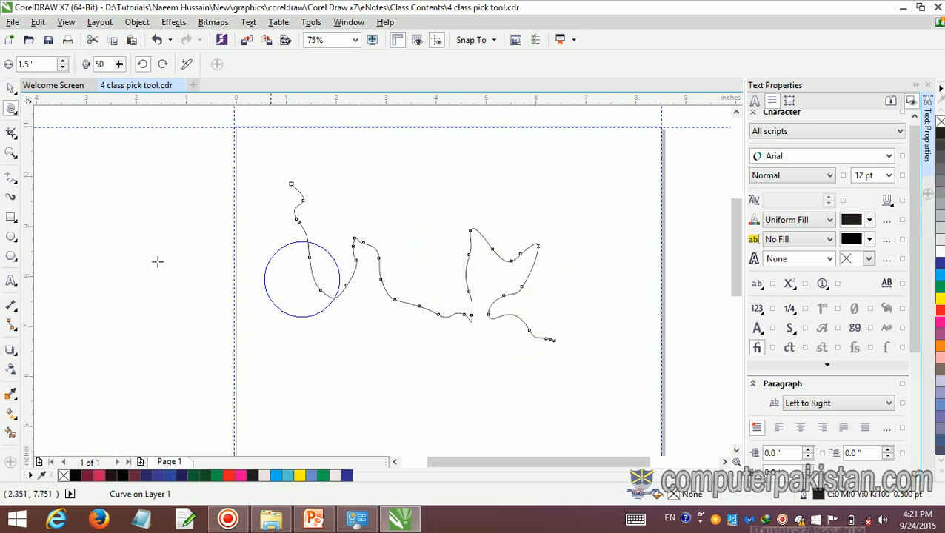
Brush the Attract tool around the curve's first peak and the slope below it, using a 1.5-inch nib and rate 26.
{"action": "left_click", "coordinate": [17, 115]}
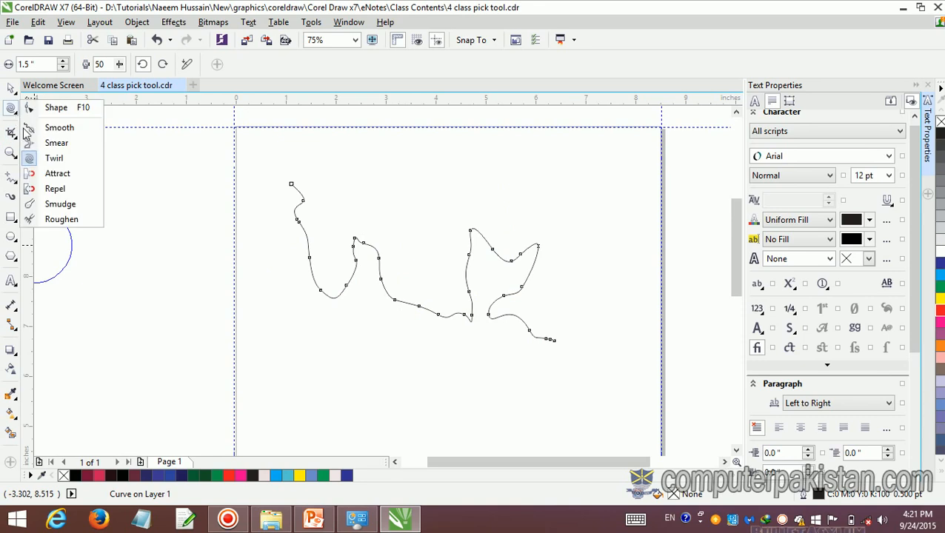
{"action": "left_click", "coordinate": [58, 173]}
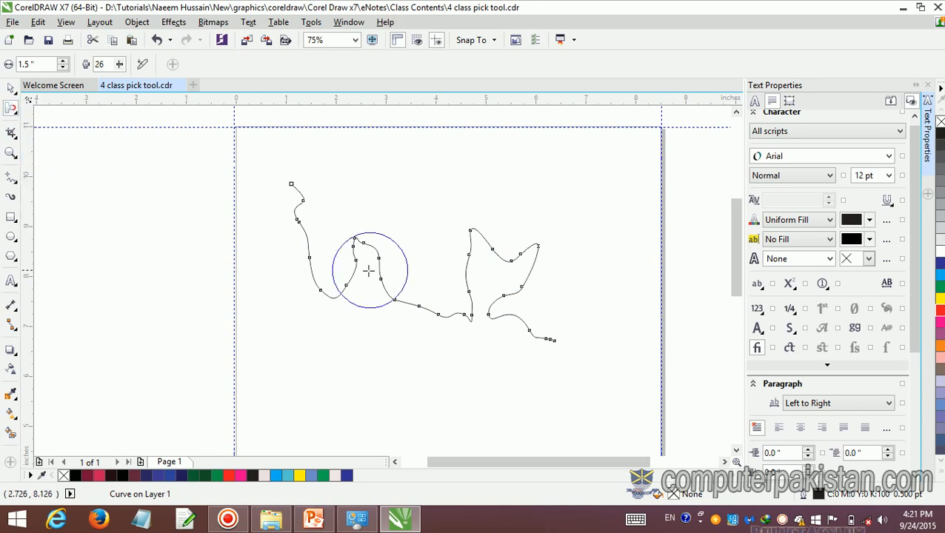
{"action": "mouse_move", "coordinate": [369, 271]}
{"action": "left_mouse_down"}
{"action": "mouse_move", "coordinate": [332, 318]}
{"action": "mouse_move", "coordinate": [317, 370]}
{"action": "left_mouse_up"}
{"action": "mouse_move", "coordinate": [408, 323]}
{"action": "left_mouse_down"}
{"action": "mouse_move", "coordinate": [384, 387]}
{"action": "mouse_move", "coordinate": [402, 314]}
{"action": "mouse_move", "coordinate": [428, 310]}
{"action": "mouse_move", "coordinate": [389, 391]}
{"action": "left_mouse_up"}
{"action": "left_click_drag", "start_coordinate": [390, 295], "coordinate": [370, 341]}
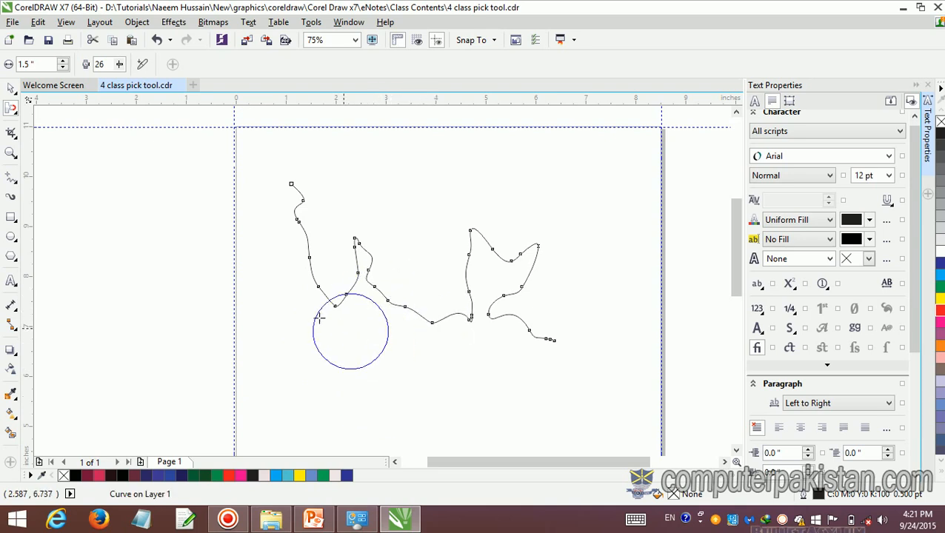
Brush the Repel tool over the curve's middle slope, its steep rising section and its last peak, using a 1.5-inch nib and rate 26.
{"action": "left_click", "coordinate": [16, 110]}
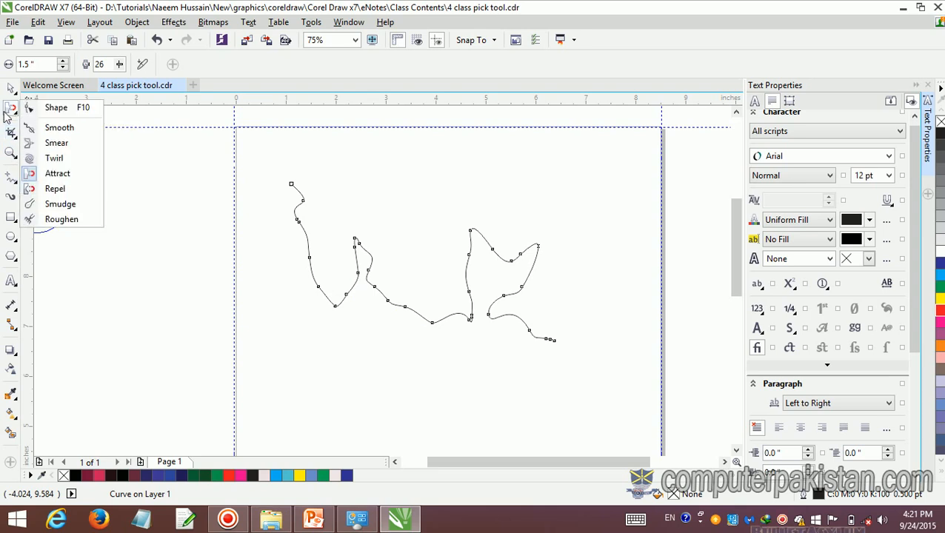
{"action": "left_click", "coordinate": [55, 189]}
{"action": "mouse_move", "coordinate": [390, 311]}
{"action": "left_mouse_down"}
{"action": "mouse_move", "coordinate": [350, 366]}
{"action": "mouse_move", "coordinate": [426, 206]}
{"action": "left_mouse_up"}
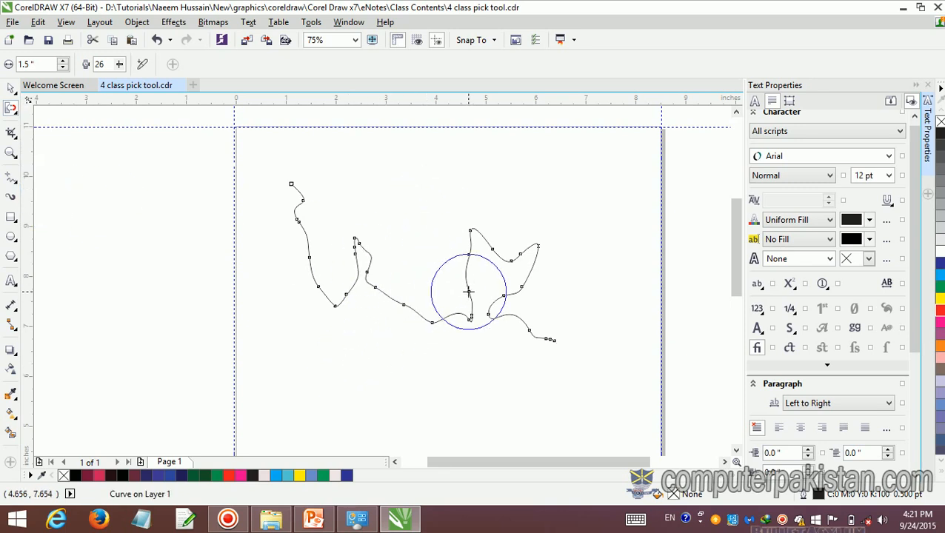
{"action": "left_click_drag", "start_coordinate": [468, 291], "coordinate": [468, 312]}
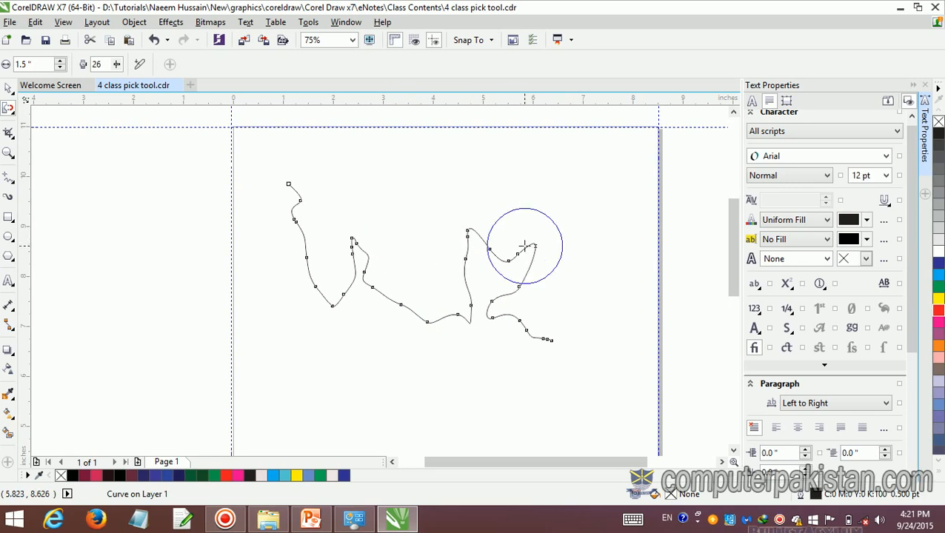
{"action": "mouse_move", "coordinate": [524, 246]}
{"action": "left_mouse_down"}
{"action": "mouse_move", "coordinate": [545, 248]}
{"action": "mouse_move", "coordinate": [512, 228]}
{"action": "left_mouse_up"}
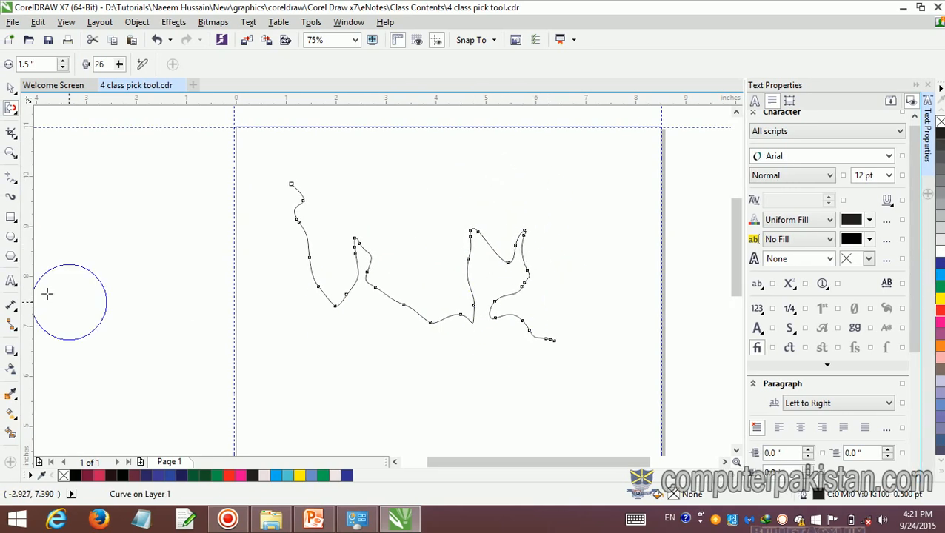
Try to smudge the curve outward at the bend near its start, using a 0.05-inch nib and 45-degree tilt.
{"action": "left_click", "coordinate": [14, 115]}
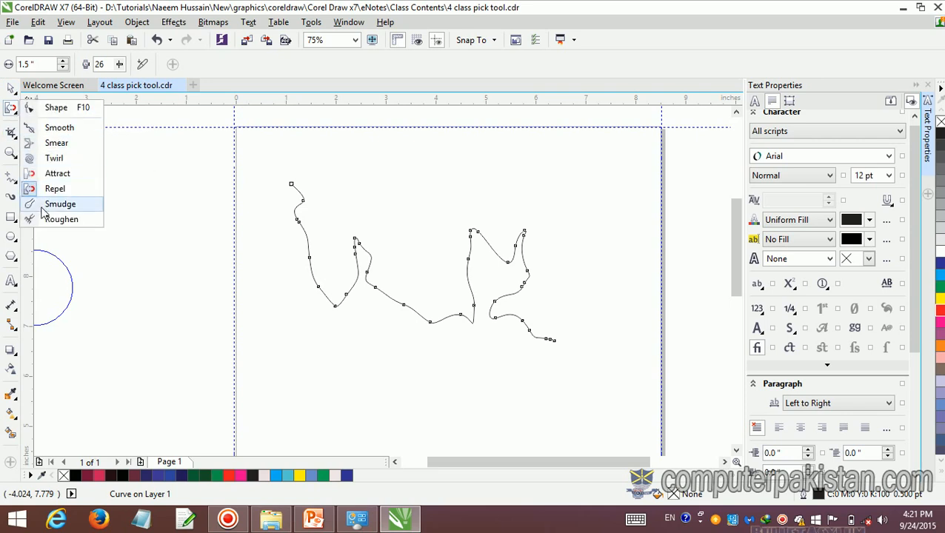
{"action": "left_click", "coordinate": [60, 203]}
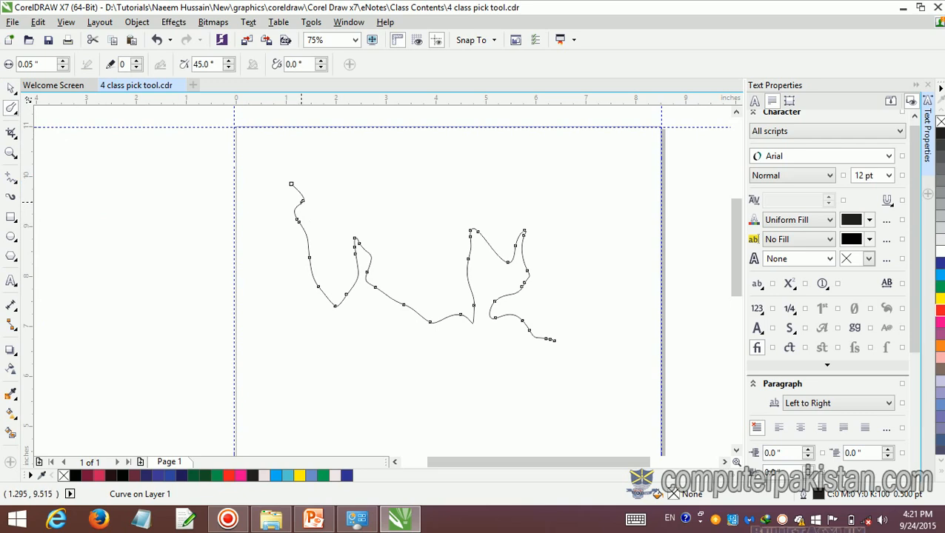
{"action": "left_click_drag", "start_coordinate": [304, 200], "coordinate": [365, 191]}
Roughen the curve just below its starting bend with a 0.07-inch nib, spike frequency 7 and dryout 6.
{"action": "left_click", "coordinate": [13, 117]}
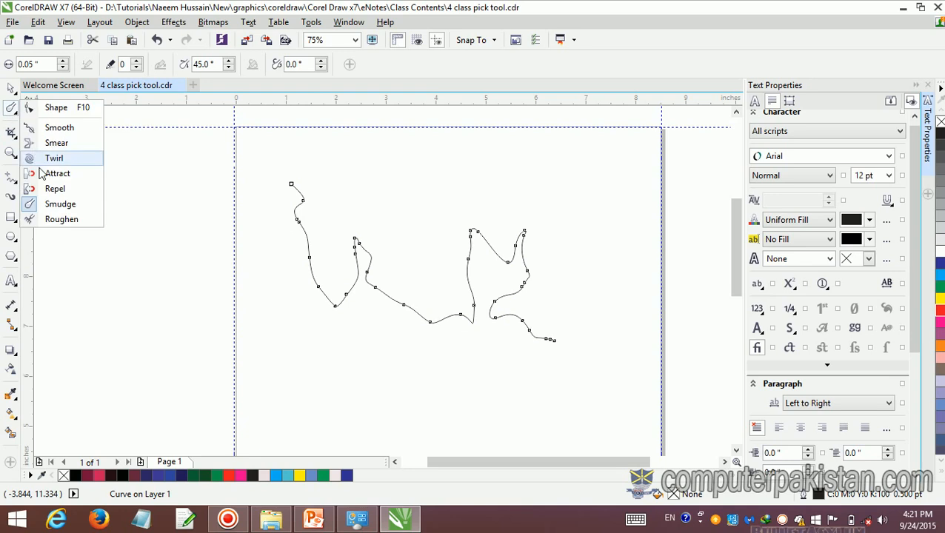
{"action": "left_click", "coordinate": [59, 220]}
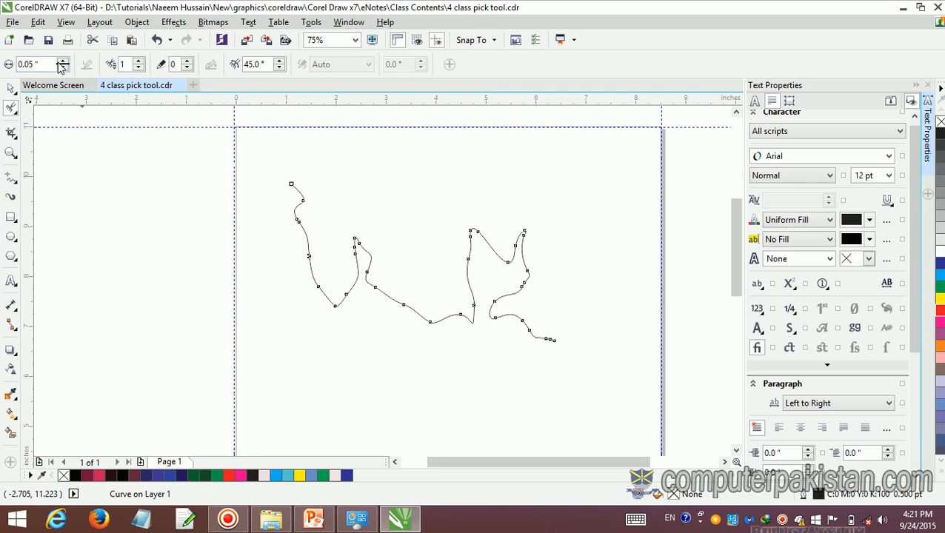
{"action": "left_click", "coordinate": [138, 62]}
{"action": "left_click", "coordinate": [138, 63]}
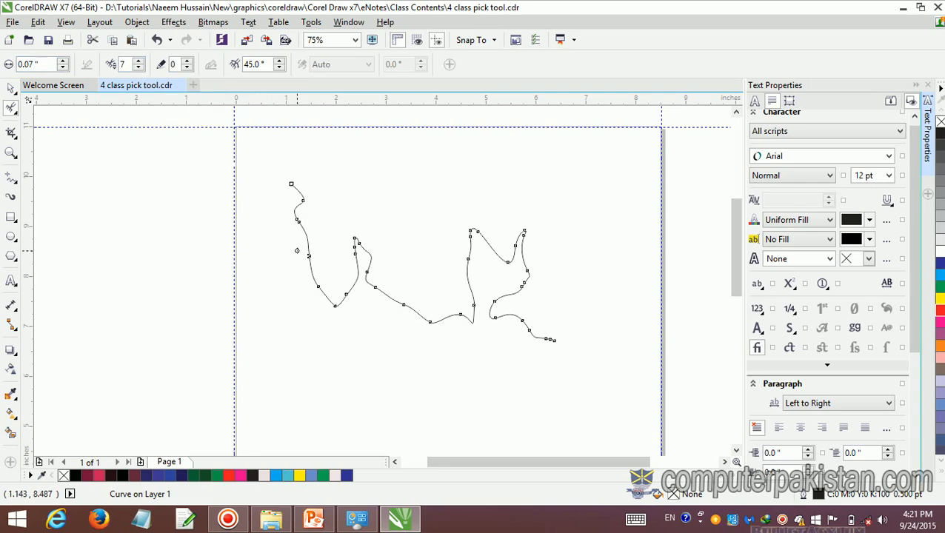
{"action": "left_click", "coordinate": [188, 61]}
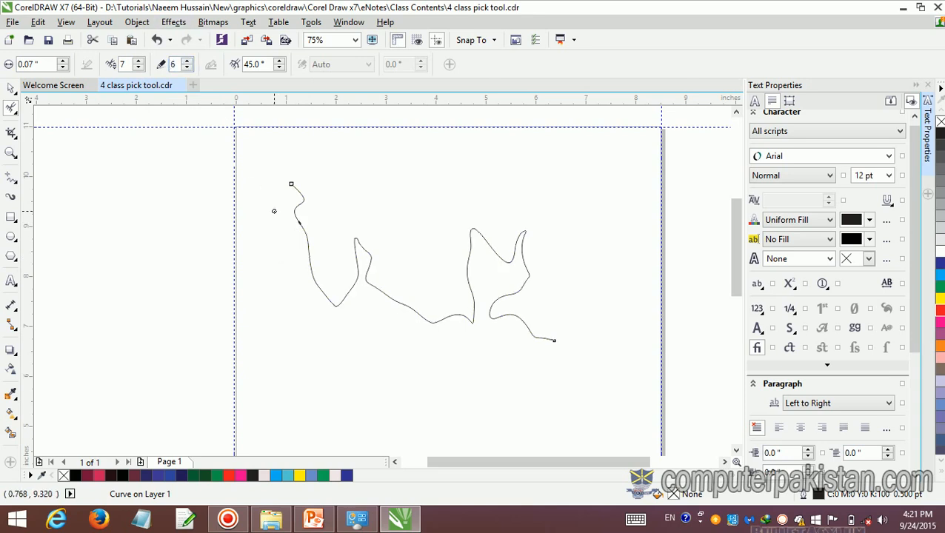
{"action": "left_click_drag", "start_coordinate": [297, 224], "coordinate": [354, 221]}
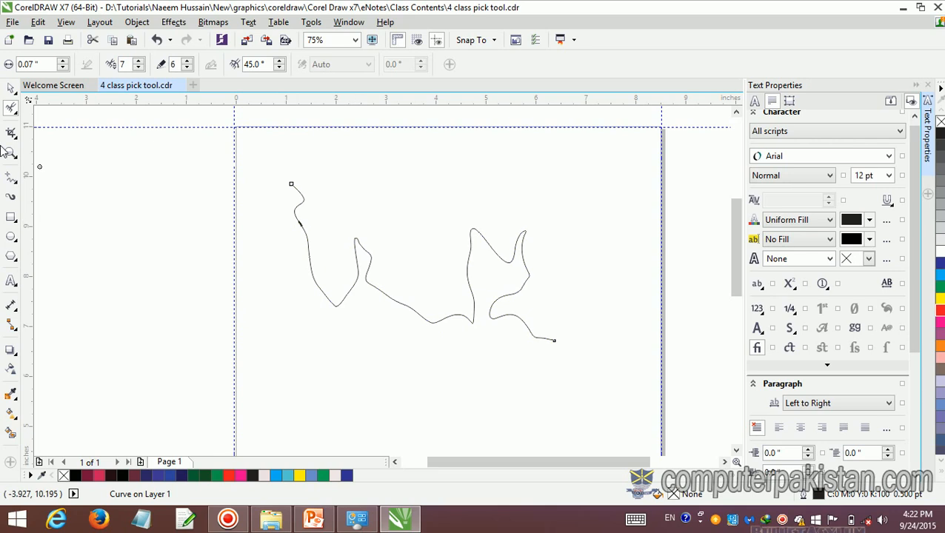
{"action": "left_click", "coordinate": [17, 111]}
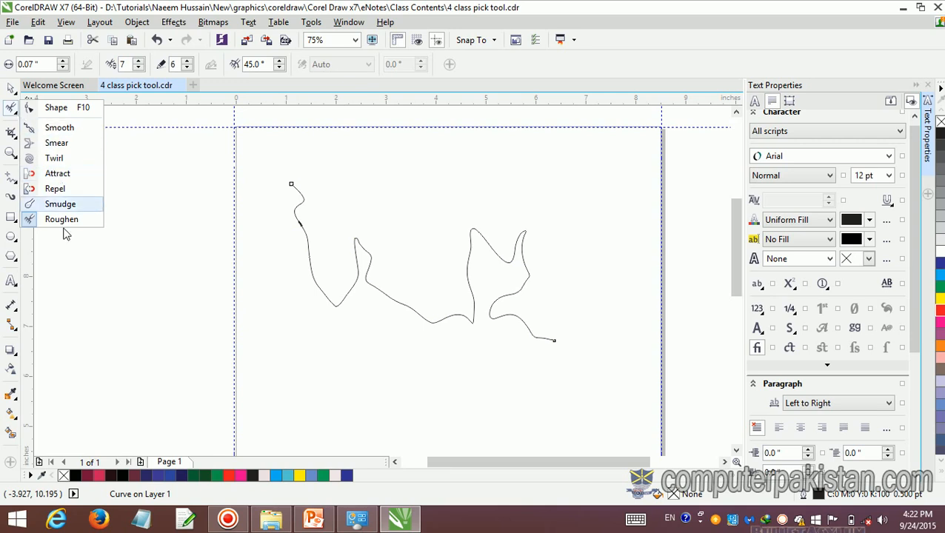
{"action": "left_click", "coordinate": [176, 212]}
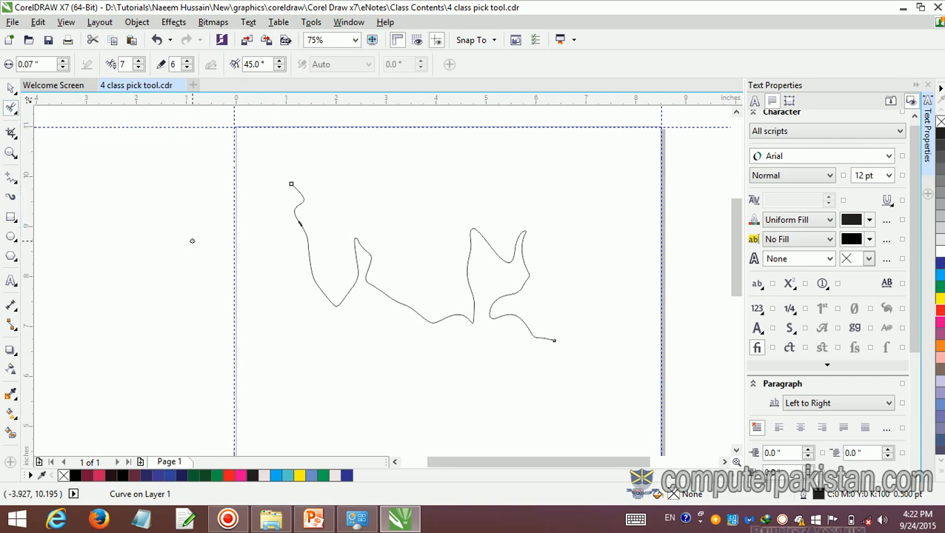
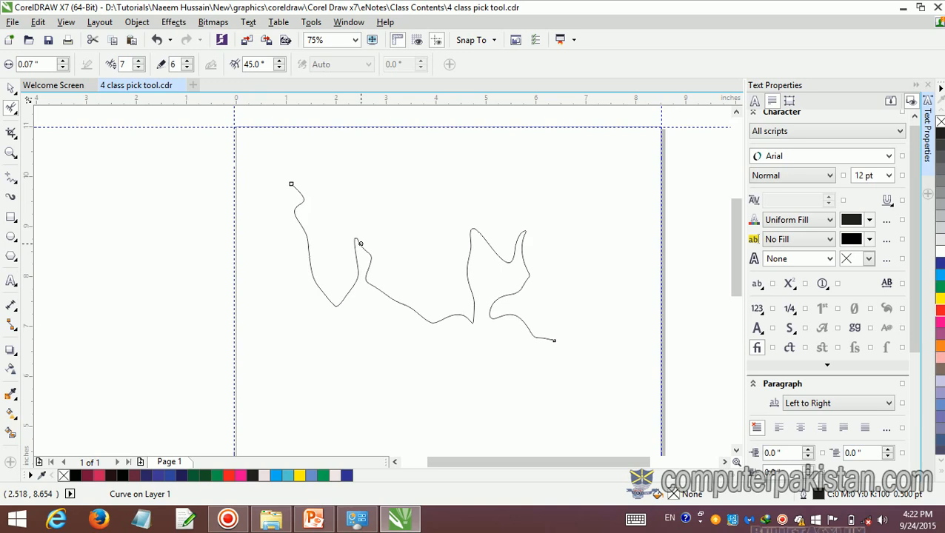
Undo all the brush and node edits and the freehand curve itself until the page is empty.
{"action": "key", "text": "ctrl+z"}
{"action": "key", "text": "ctrl+z"}
{"action": "key", "text": "ctrl+z"}
{"action": "key", "text": "ctrl+z"}
{"action": "key", "text": "ctrl+z"}
{"action": "key", "text": "ctrl+z"}
{"action": "key", "text": "ctrl+z"}
{"action": "key", "text": "ctrl+z"}
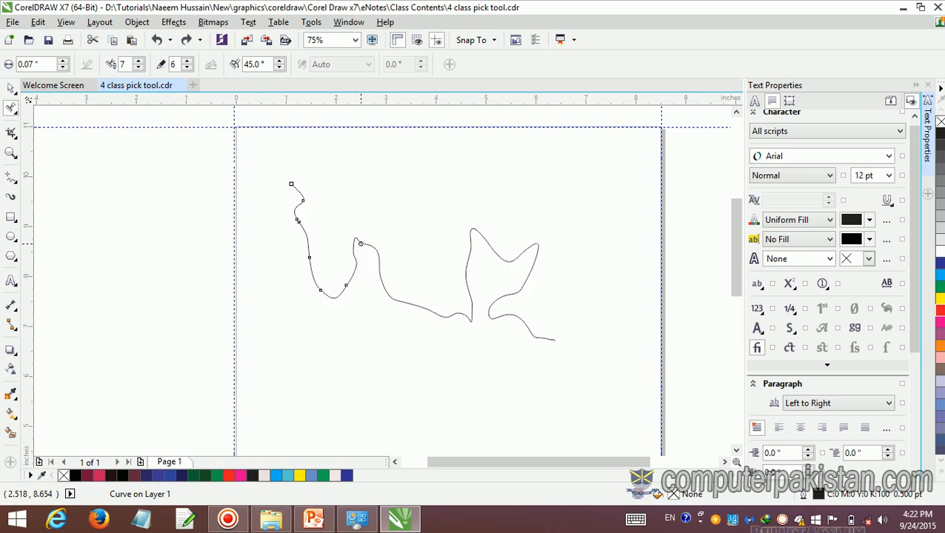
{"action": "key", "text": "ctrl+z"}
{"action": "key", "text": "ctrl+z"}
{"action": "key", "text": "ctrl+z"}
{"action": "key", "text": "ctrl+z"}
{"action": "key", "text": "ctrl+z"}
{"action": "key", "text": "ctrl+z"}
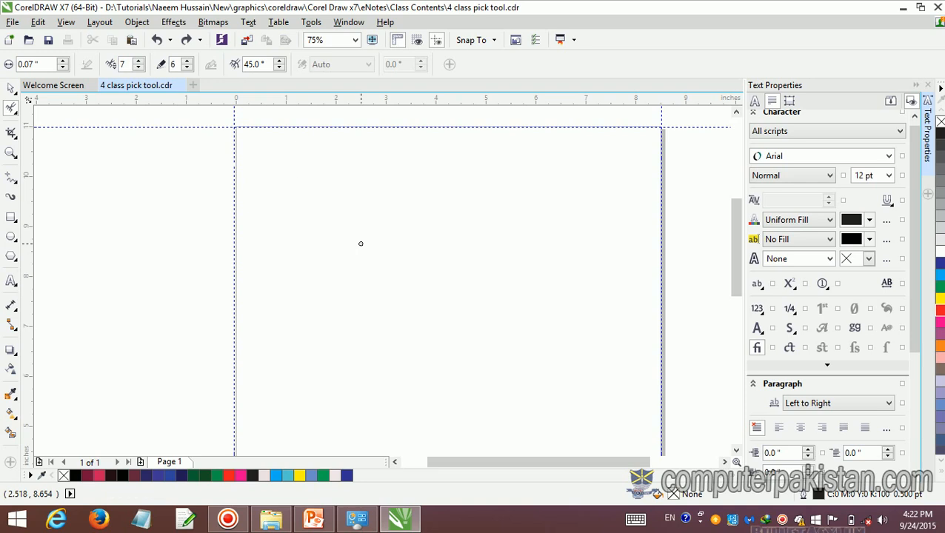
Draw a wavy freehand curve about 6.36 by 1.62 inches, and deepen its valley by moving the valley node and its handle with the Shape tool.
{"action": "left_click", "coordinate": [11, 188]}
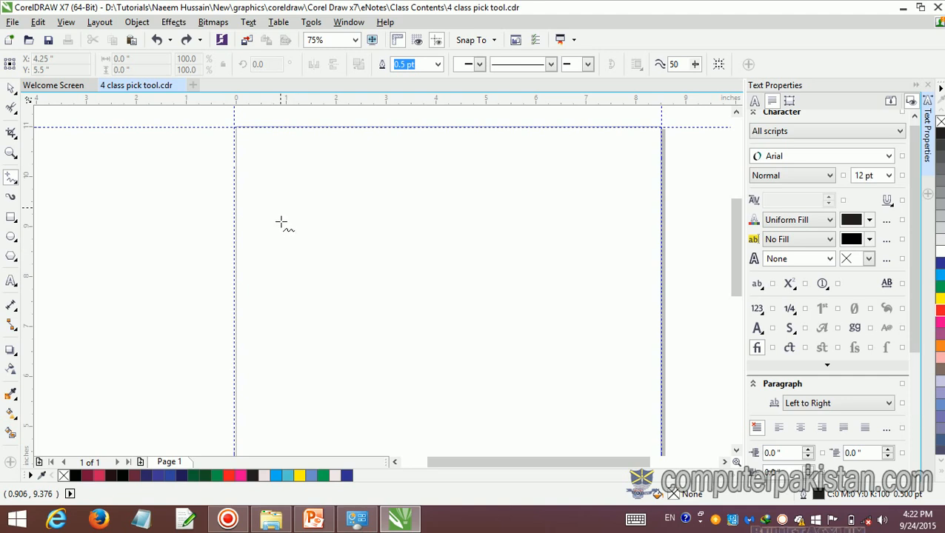
{"action": "mouse_move", "coordinate": [281, 208]}
{"action": "left_mouse_down"}
{"action": "mouse_move", "coordinate": [299, 255]}
{"action": "mouse_move", "coordinate": [414, 262]}
{"action": "mouse_move", "coordinate": [525, 190]}
{"action": "mouse_move", "coordinate": [565, 213]}
{"action": "mouse_move", "coordinate": [596, 257]}
{"action": "left_mouse_up"}
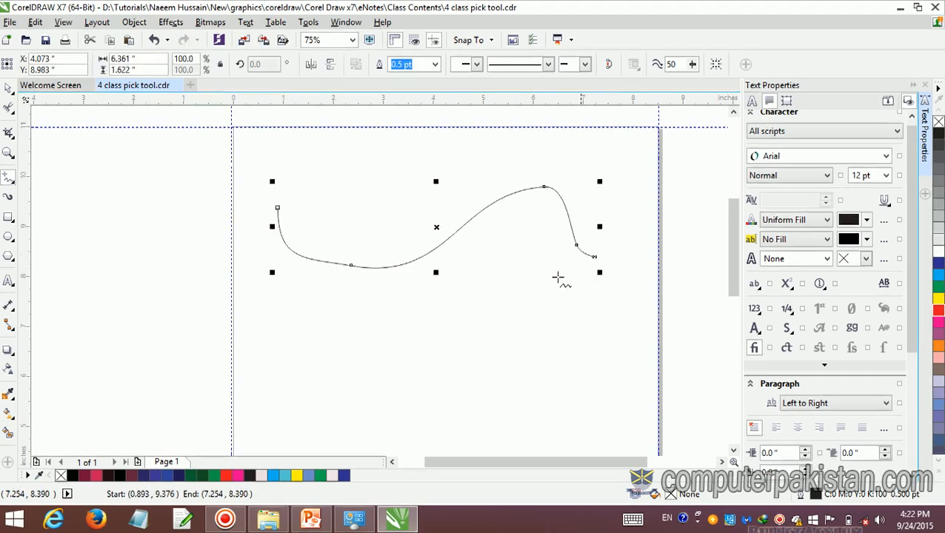
{"action": "left_click", "coordinate": [13, 110]}
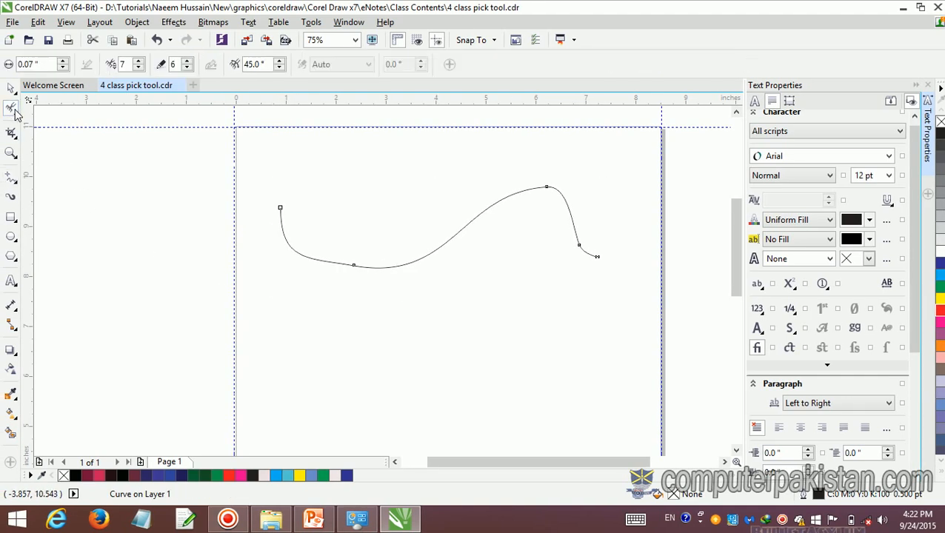
{"action": "right_click", "coordinate": [15, 111]}
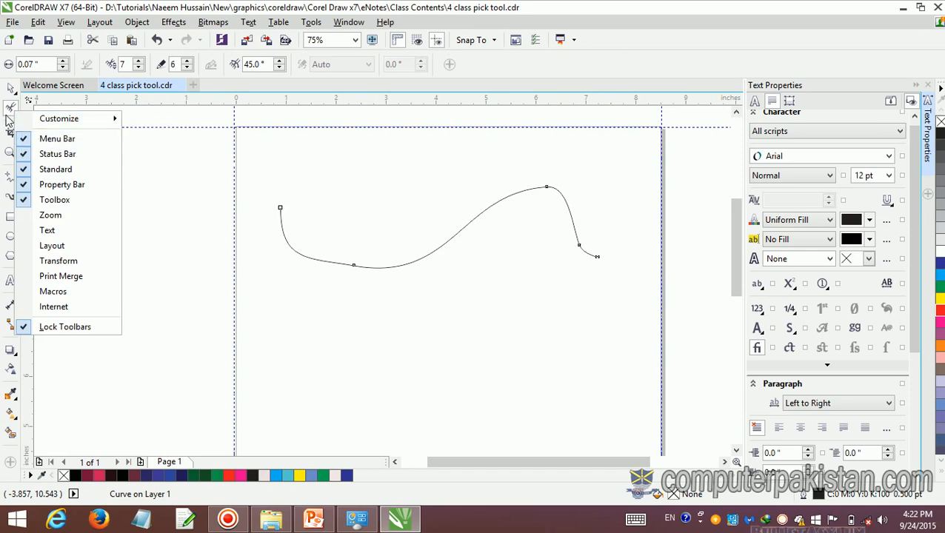
{"action": "left_click", "coordinate": [13, 116]}
{"action": "left_click", "coordinate": [16, 116]}
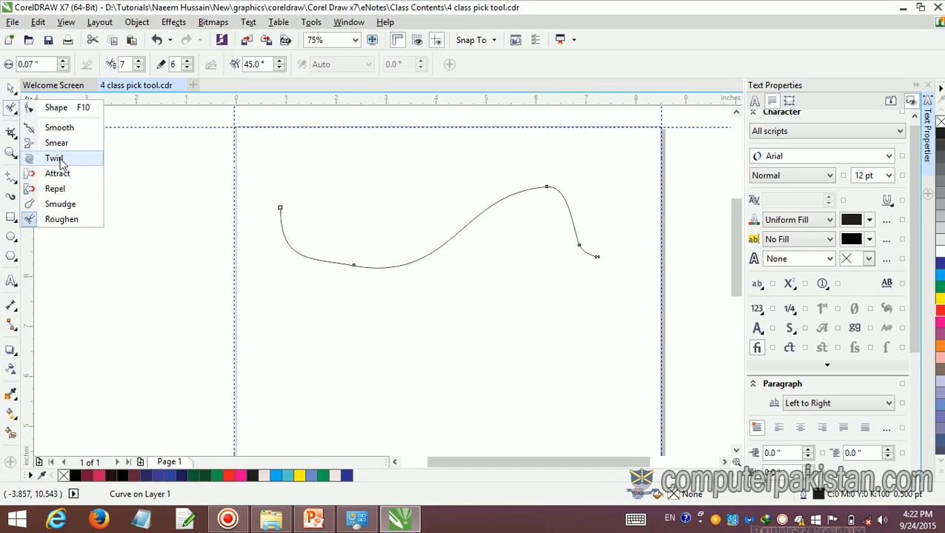
{"action": "left_click", "coordinate": [56, 108]}
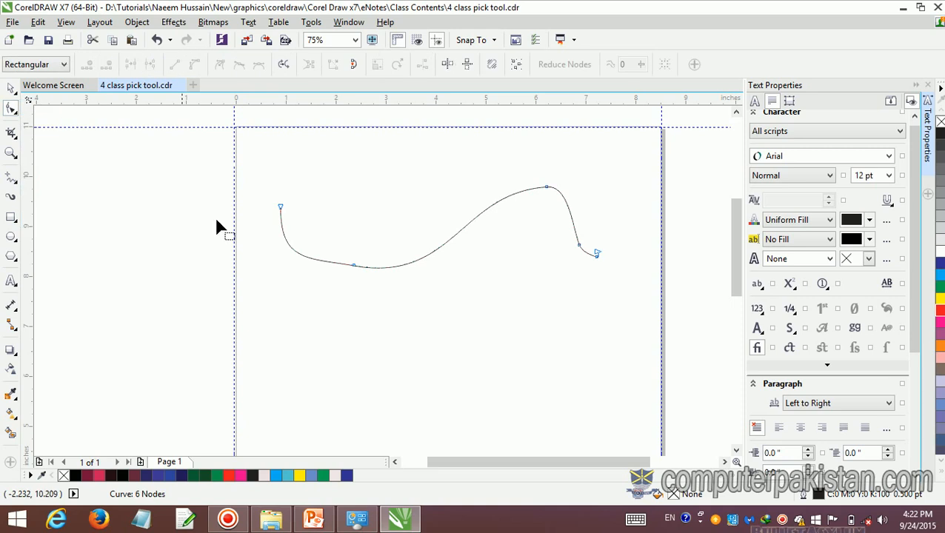
{"action": "left_click", "coordinate": [354, 265]}
{"action": "left_click_drag", "start_coordinate": [352, 270], "coordinate": [376, 359]}
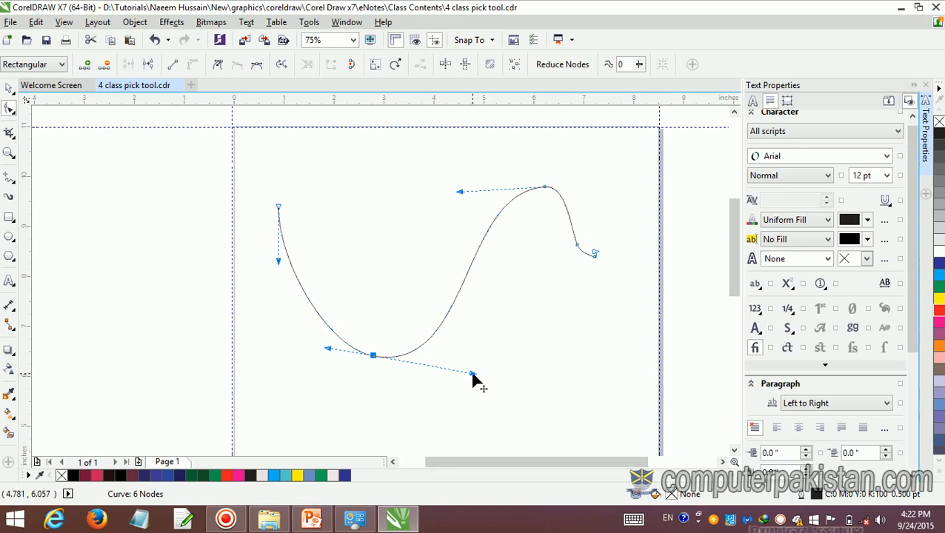
{"action": "left_click_drag", "start_coordinate": [473, 374], "coordinate": [479, 355]}
Lower the nodes after the curve's peak and bring the end node down so the last section falls in one smooth line.
{"action": "left_click_drag", "start_coordinate": [577, 248], "coordinate": [565, 351]}
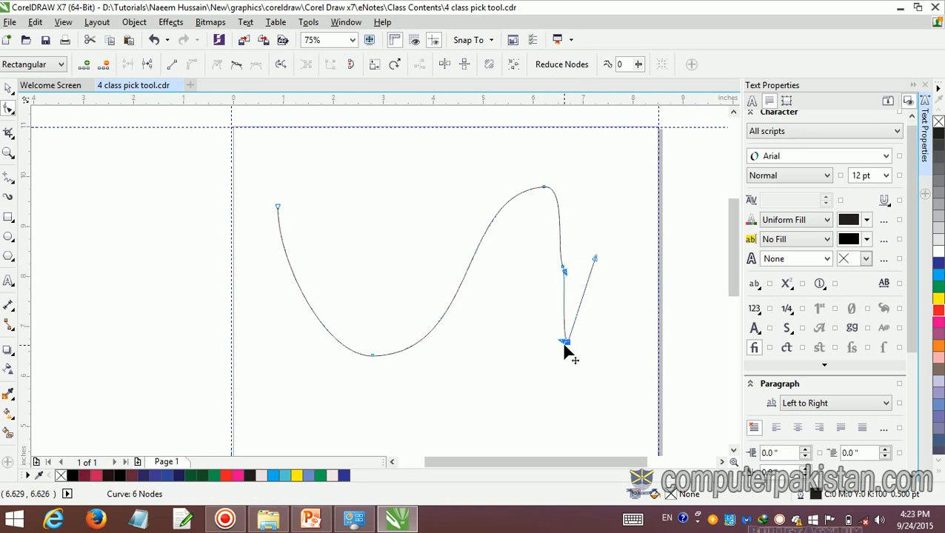
{"action": "left_click", "coordinate": [623, 309]}
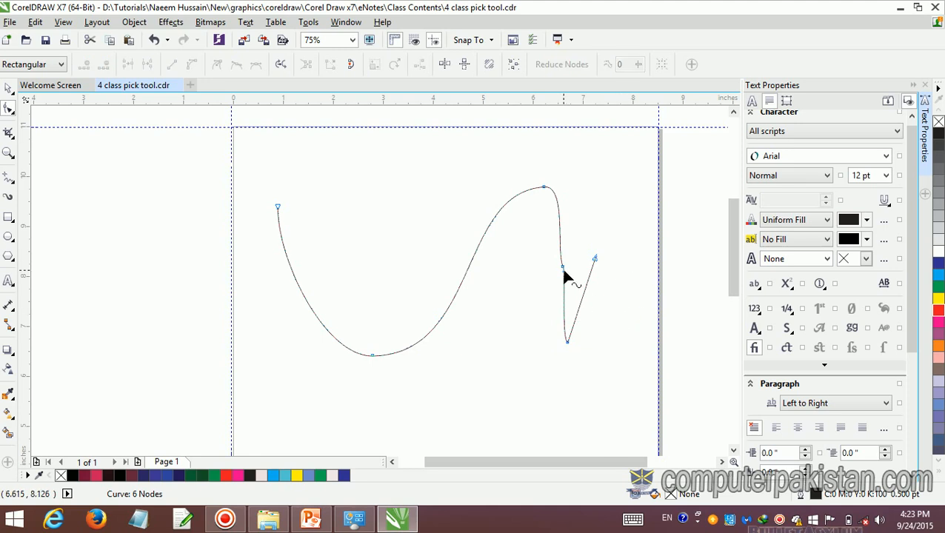
{"action": "left_click_drag", "start_coordinate": [563, 270], "coordinate": [563, 273]}
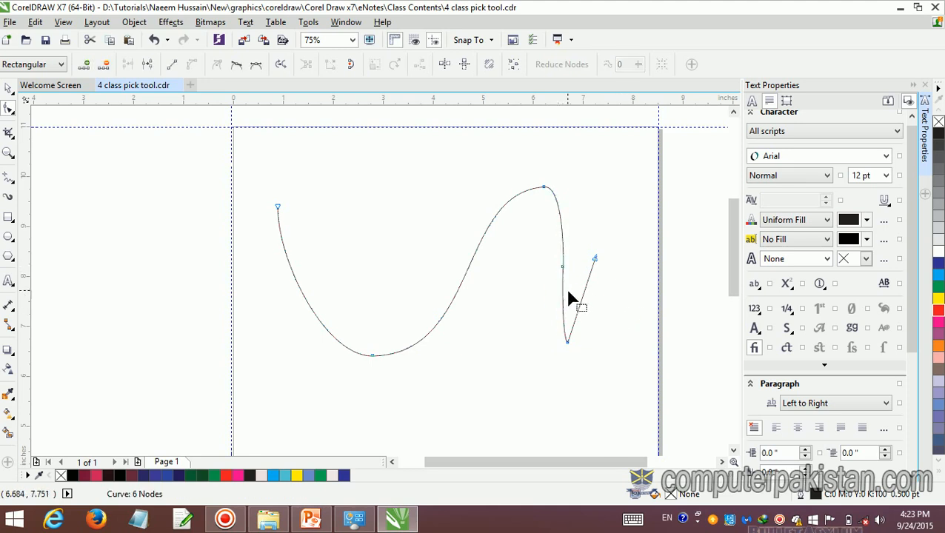
{"action": "left_click", "coordinate": [629, 294]}
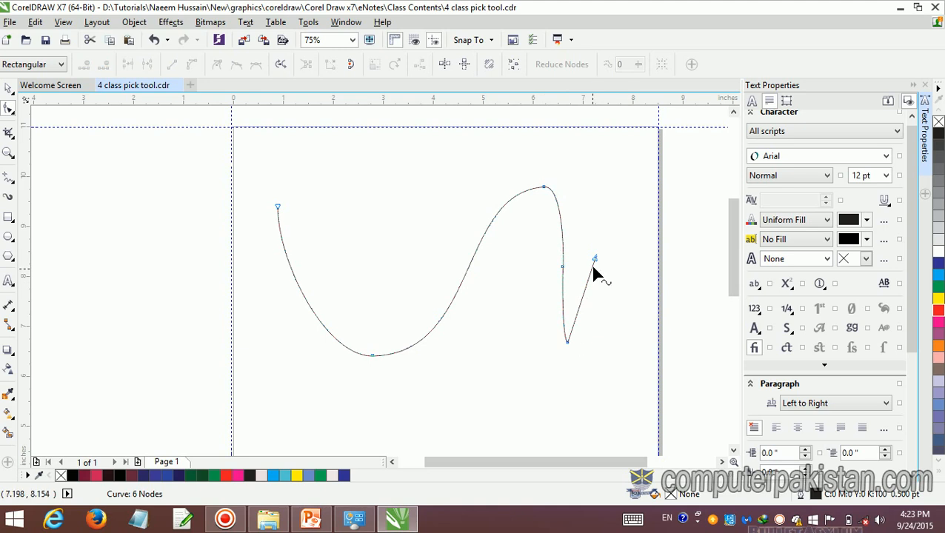
{"action": "left_click_drag", "start_coordinate": [594, 262], "coordinate": [570, 348]}
{"action": "left_click", "coordinate": [572, 372]}
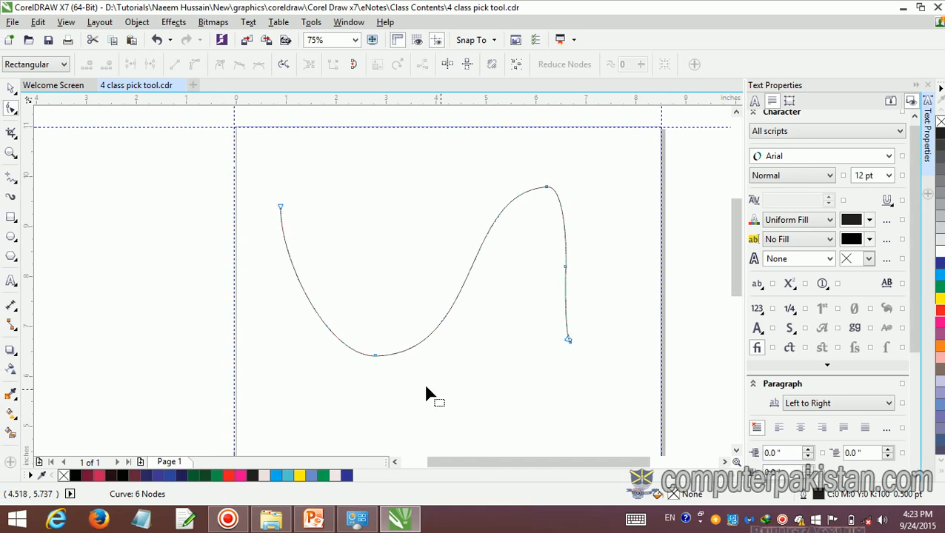
Close the curve by moving its two end nodes onto the lowered start node, and fill the shape with Blue.
{"action": "left_click_drag", "start_coordinate": [281, 207], "coordinate": [276, 252]}
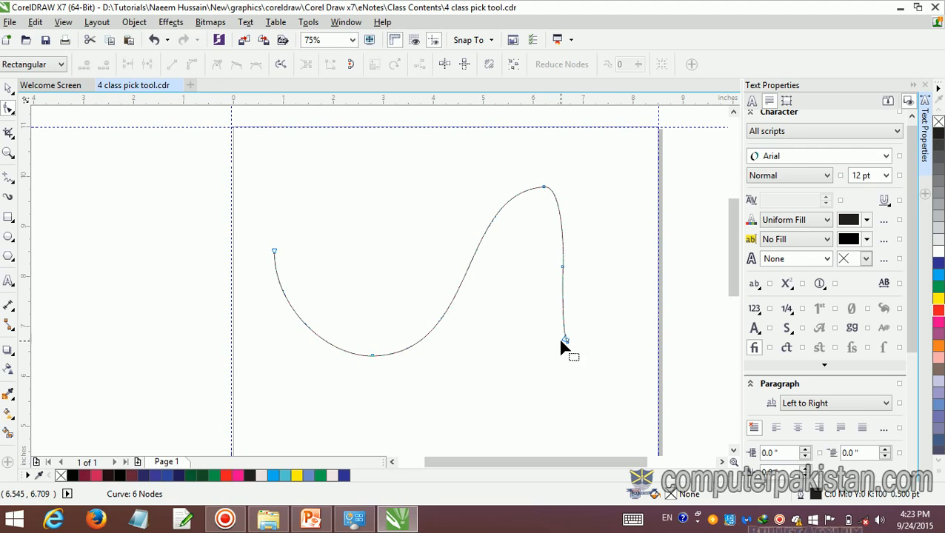
{"action": "left_click_drag", "start_coordinate": [564, 339], "coordinate": [276, 250]}
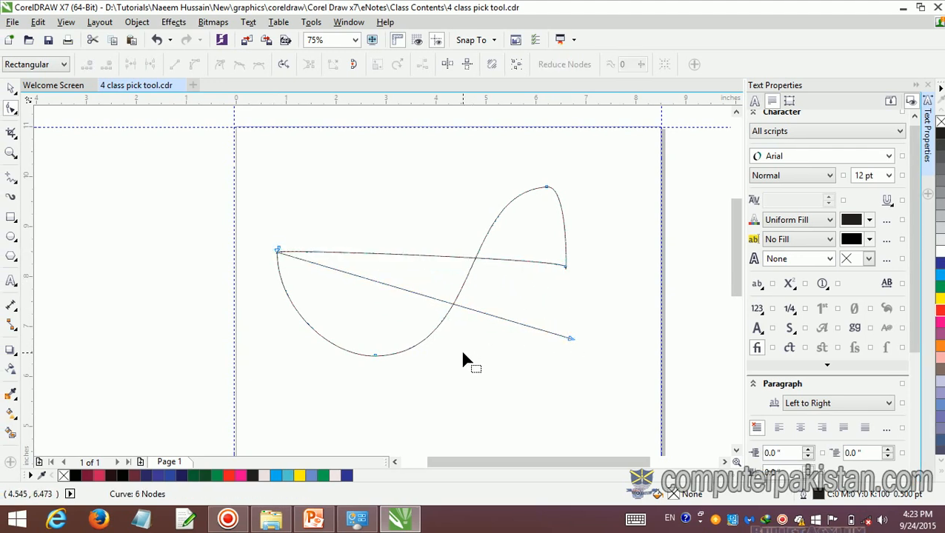
{"action": "left_click_drag", "start_coordinate": [570, 338], "coordinate": [277, 253]}
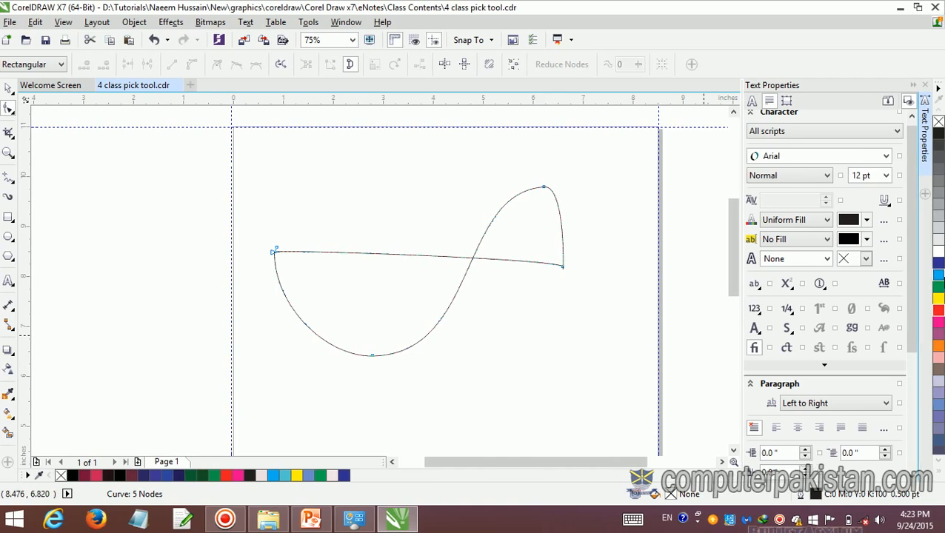
{"action": "left_click", "coordinate": [938, 264]}
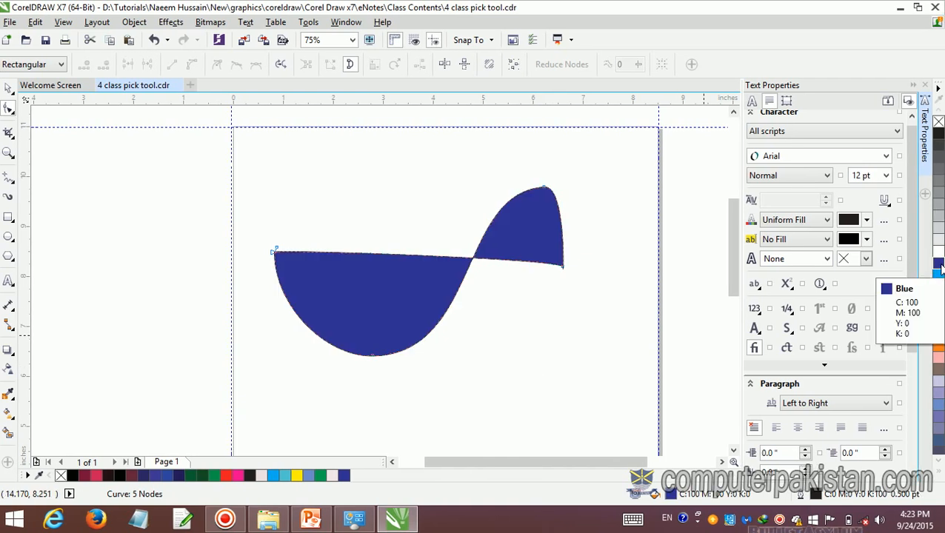
Undo the blue fill and delete the closed curve, with the 3-Point Rectangle tool active.
{"action": "key", "text": "ctrl+z"}
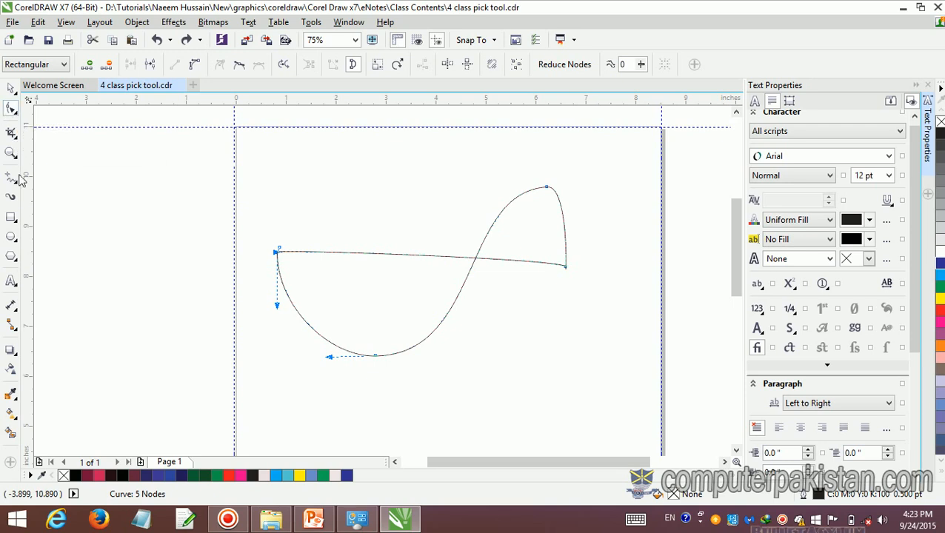
{"action": "left_click", "coordinate": [16, 222]}
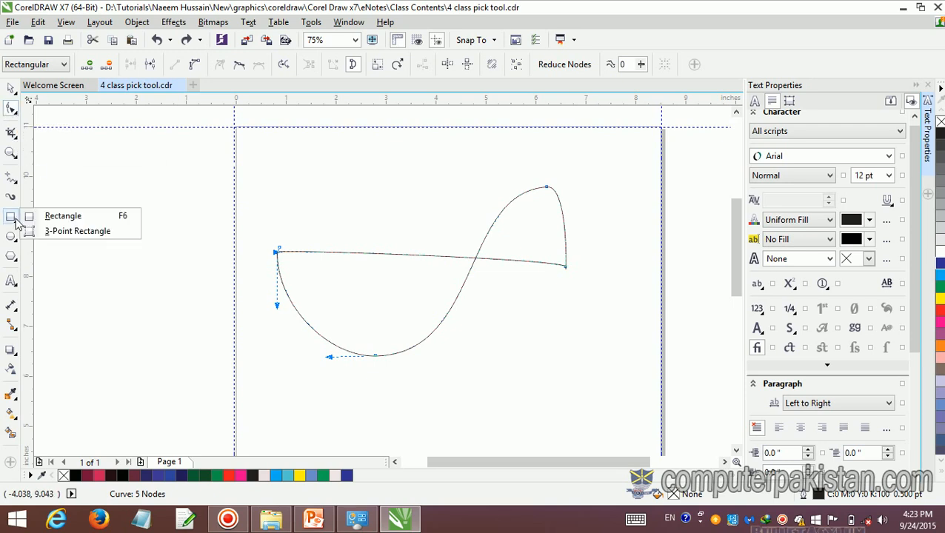
{"action": "left_click", "coordinate": [82, 231]}
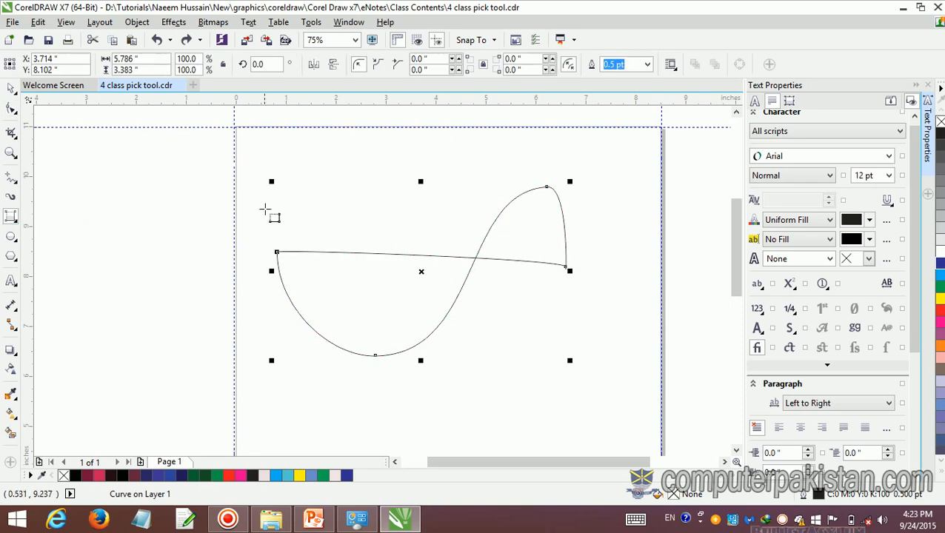
{"action": "key", "text": "Delete"}
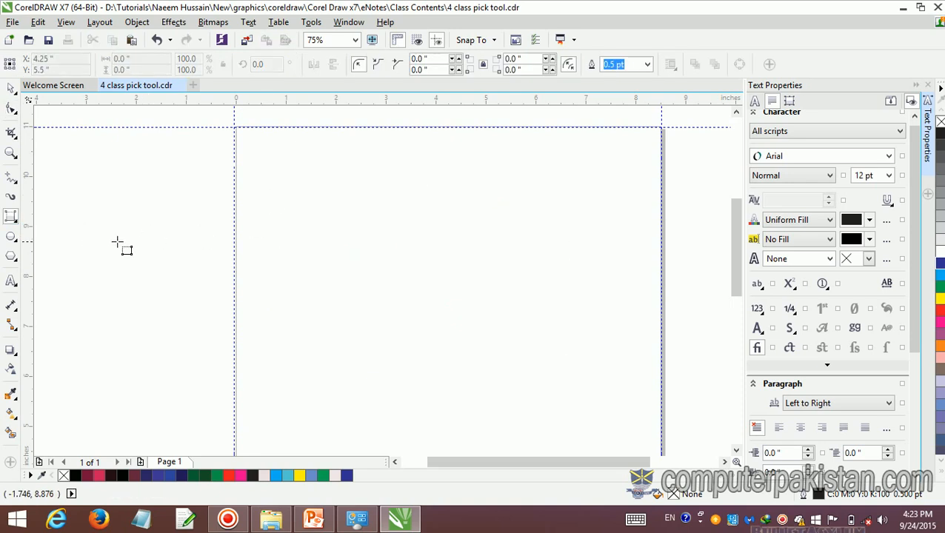
Draw a 3-point rectangle about 4.93 by 1.99 inches and a second one slanted along its diagonal, and undo both.
{"action": "left_click_drag", "start_coordinate": [306, 219], "coordinate": [549, 220]}
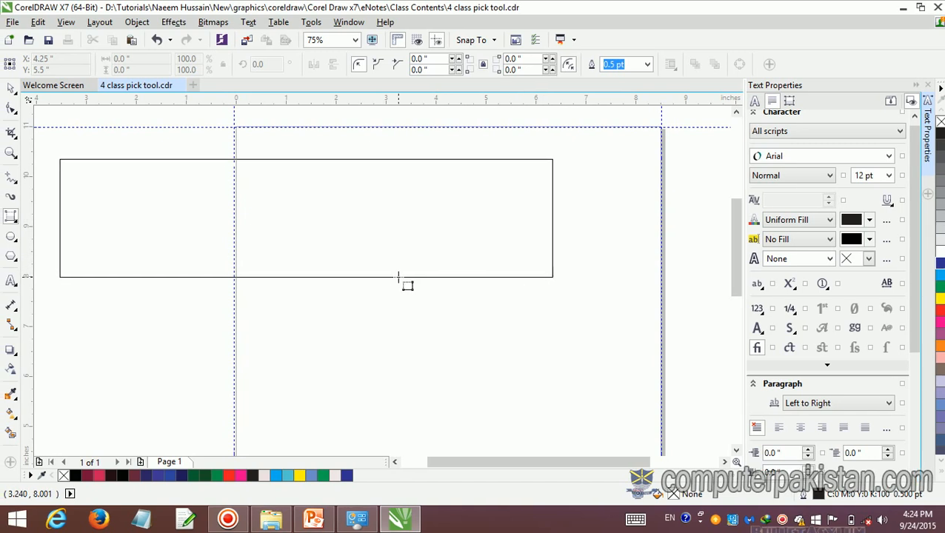
{"action": "left_click", "coordinate": [400, 319]}
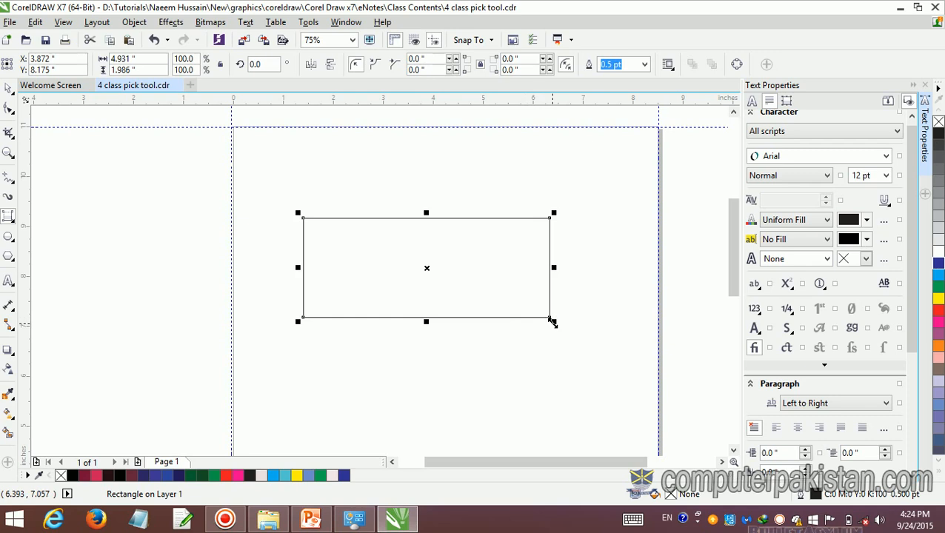
{"action": "left_click_drag", "start_coordinate": [552, 320], "coordinate": [307, 219]}
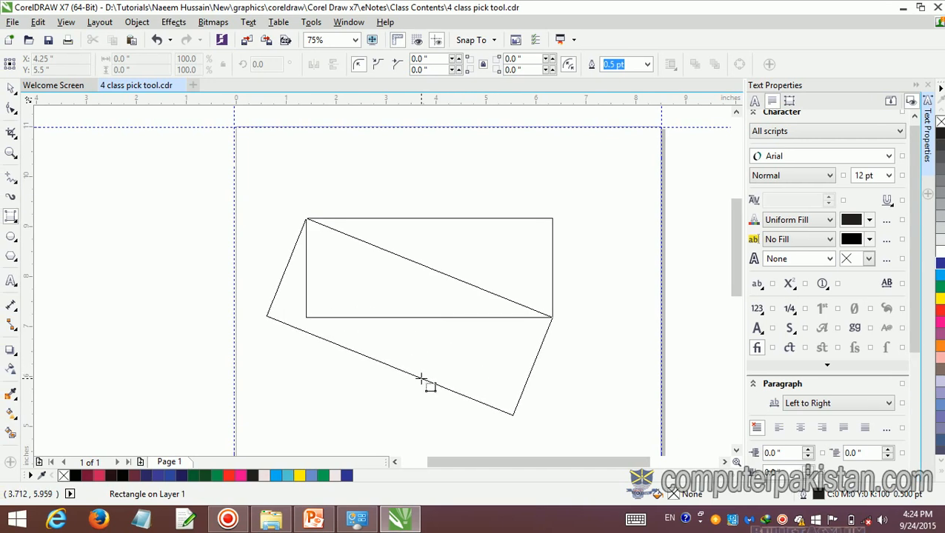
{"action": "left_click", "coordinate": [422, 379]}
{"action": "key", "text": "Escape"}
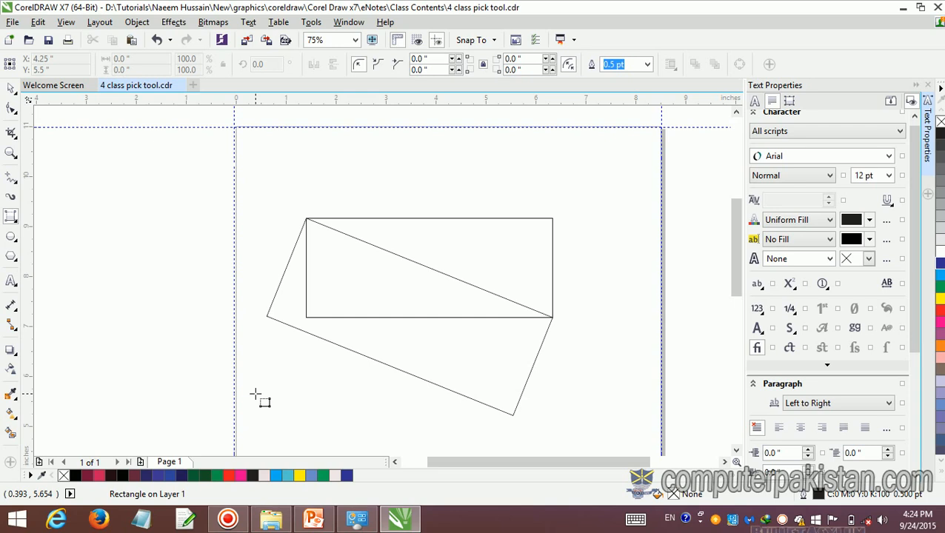
{"action": "key", "text": "ctrl+z"}
{"action": "key", "text": "ctrl+z"}
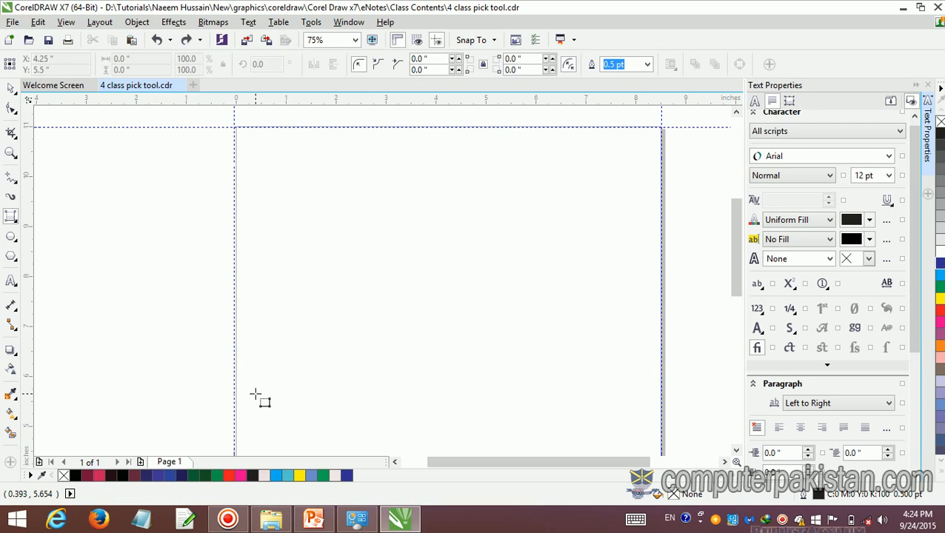
Draw a horizontal 3-point rectangle about 4.44 by 1.87 inches on the upper part of the page.
{"action": "mouse_move", "coordinate": [296, 198]}
{"action": "left_mouse_down"}
{"action": "mouse_move", "coordinate": [344, 205]}
{"action": "mouse_move", "coordinate": [516, 196]}
{"action": "left_mouse_up"}
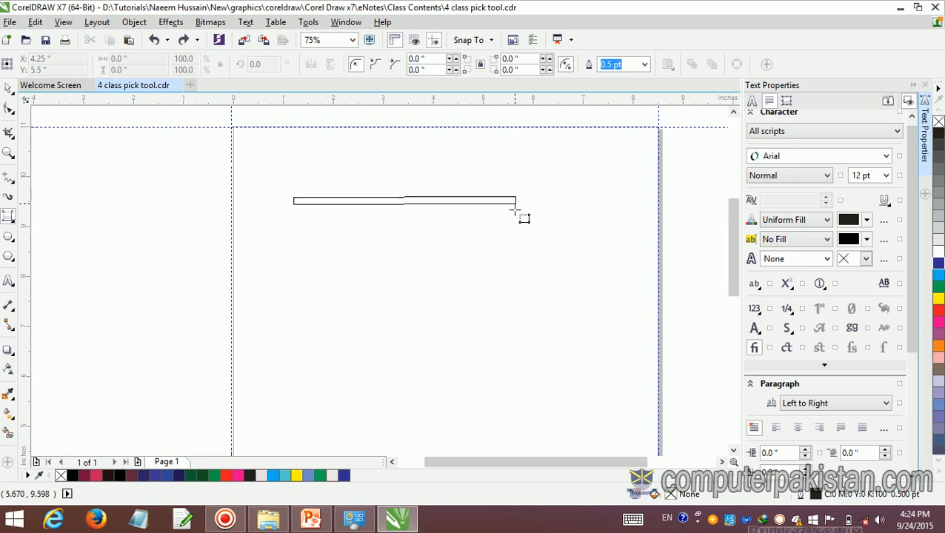
{"action": "left_click", "coordinate": [508, 292]}
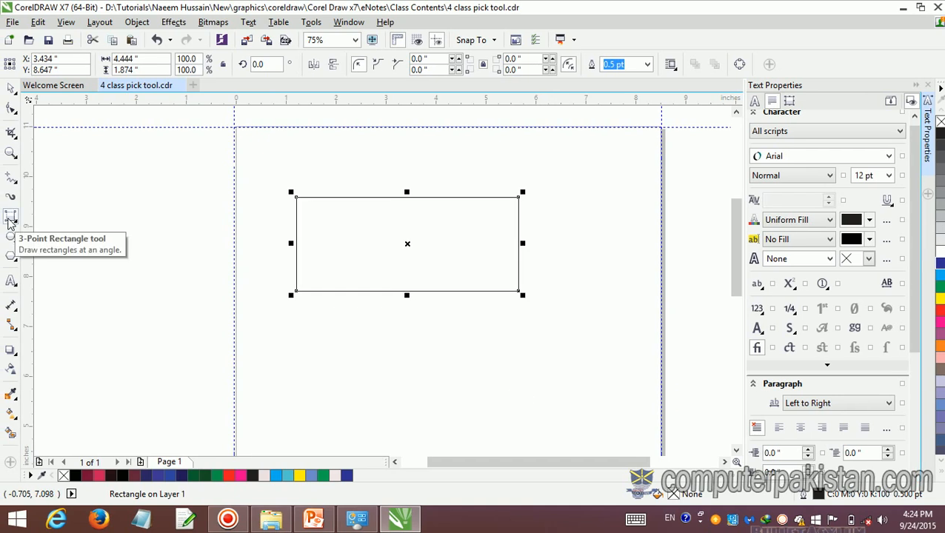
{"action": "right_click", "coordinate": [9, 224]}
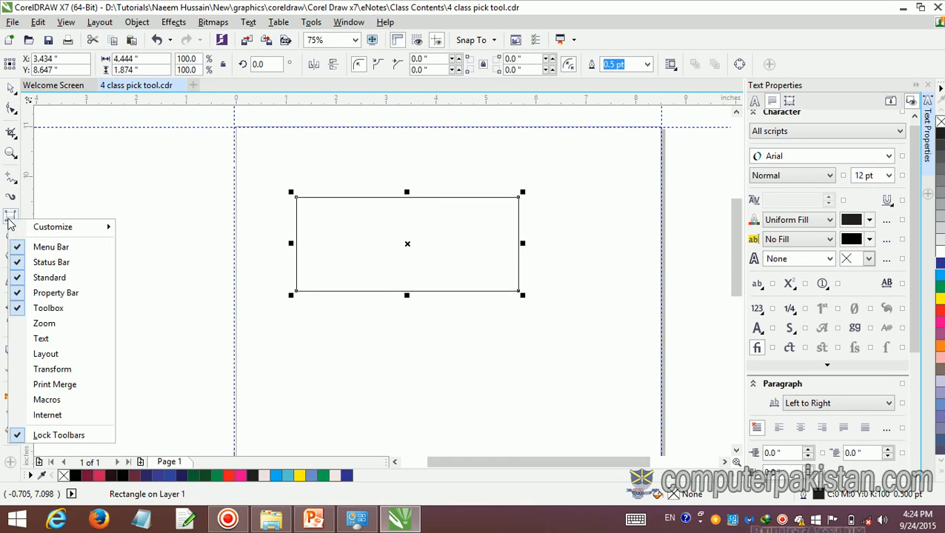
{"action": "left_click", "coordinate": [122, 190]}
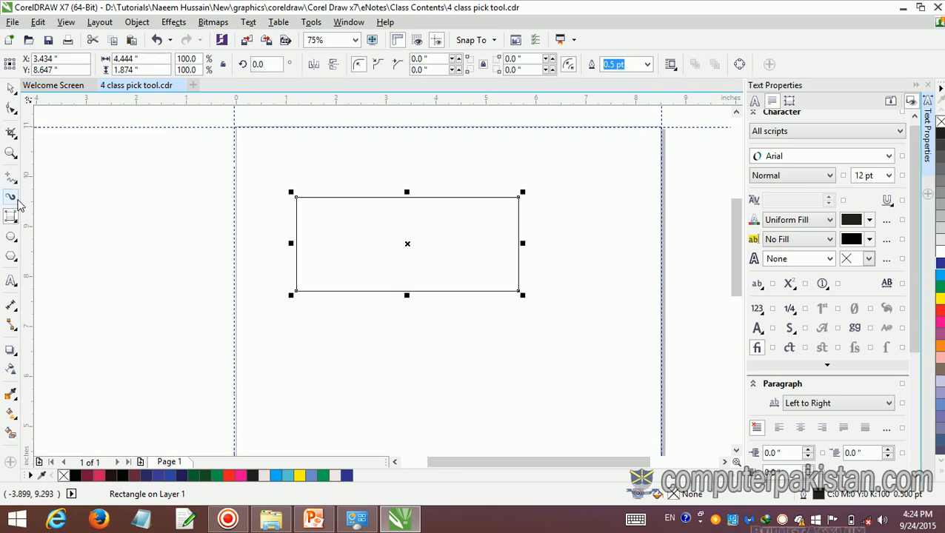
Round all four corners of the rectangle with the Shape tool to a radius of about 0.69 inches.
{"action": "left_click", "coordinate": [13, 115]}
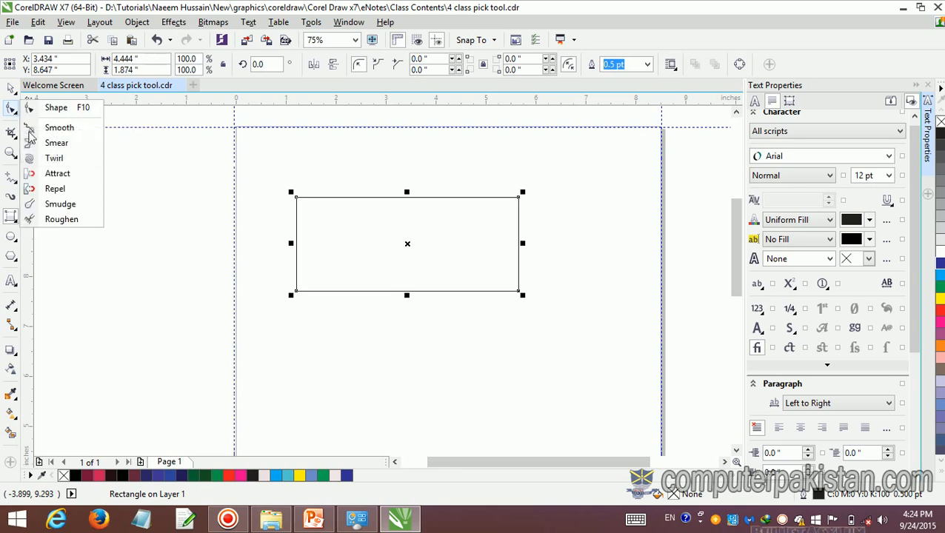
{"action": "left_click", "coordinate": [54, 115]}
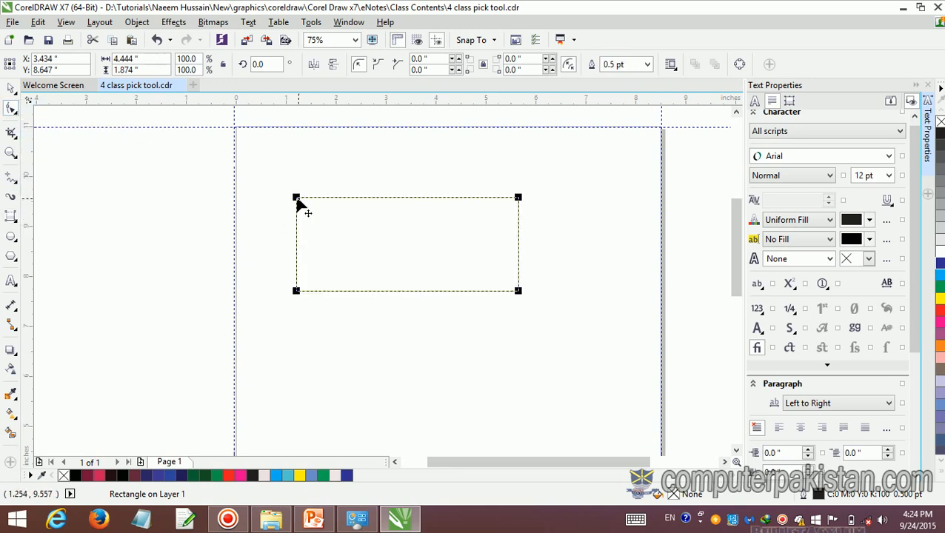
{"action": "left_click_drag", "start_coordinate": [297, 199], "coordinate": [327, 204]}
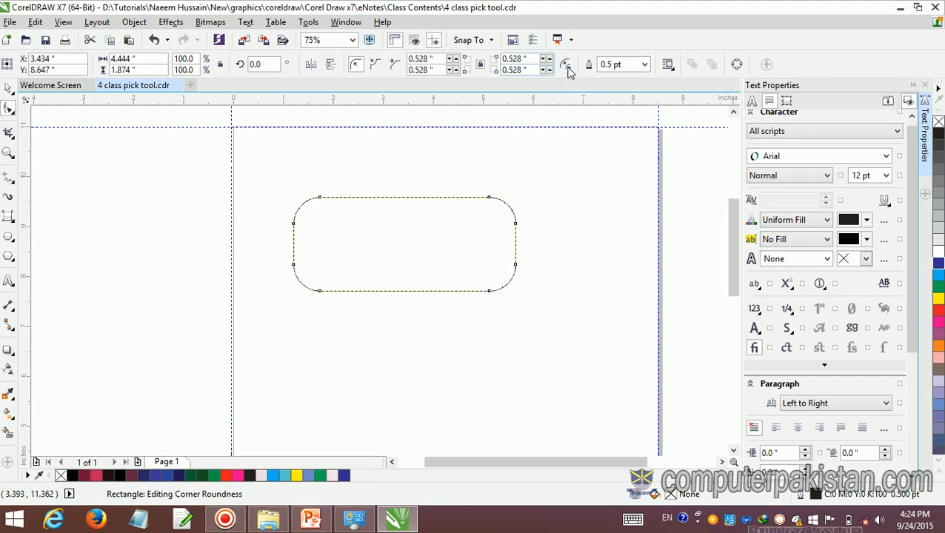
{"action": "left_click_drag", "start_coordinate": [514, 224], "coordinate": [489, 240]}
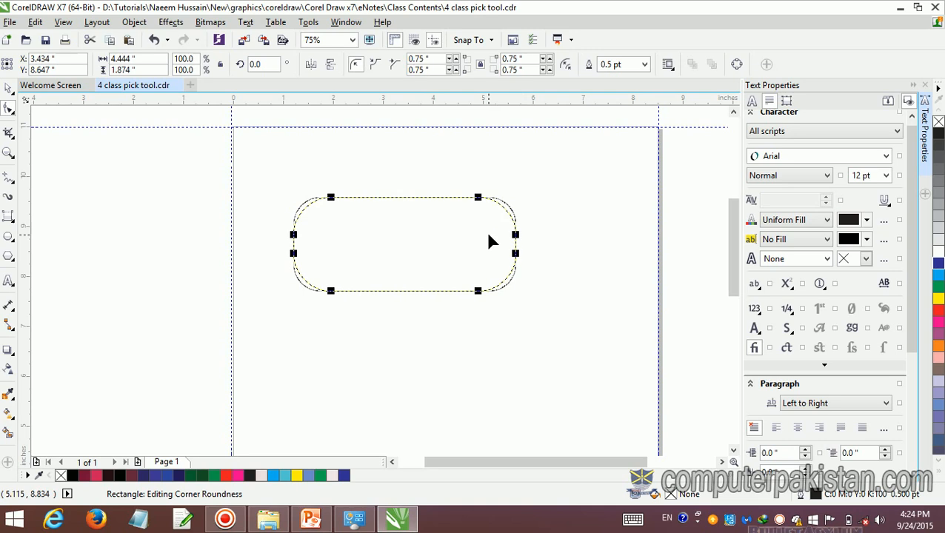
Convert the rounded rectangle to curves and try to move the node at the right end of its top edge.
{"action": "left_click", "coordinate": [737, 65]}
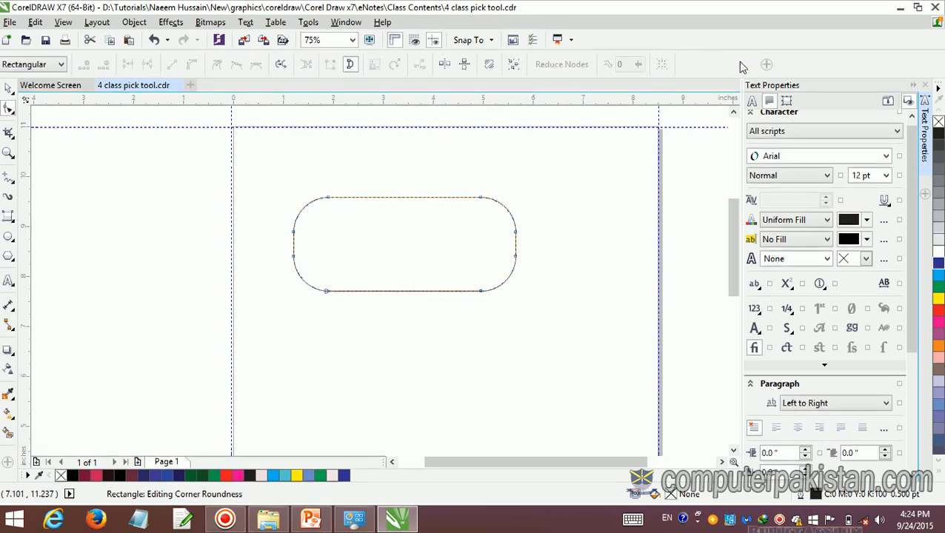
{"action": "mouse_move", "coordinate": [481, 197]}
{"action": "left_mouse_down"}
{"action": "mouse_move", "coordinate": [477, 220]}
{"action": "mouse_move", "coordinate": [480, 205]}
{"action": "left_mouse_up"}
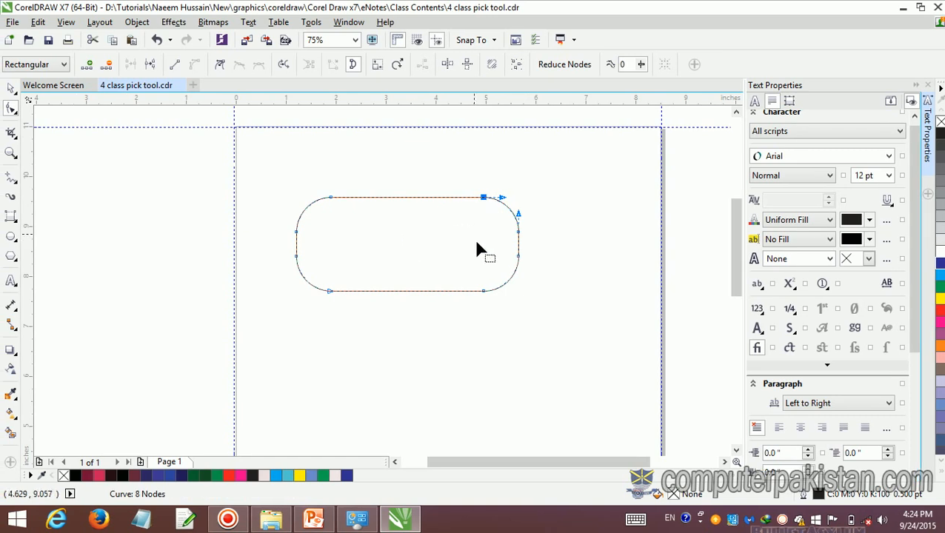
{"action": "left_click", "coordinate": [493, 281]}
Undo the curve conversion, the corner rounding and the rectangle itself until the page is empty.
{"action": "key", "text": "ctrl+z"}
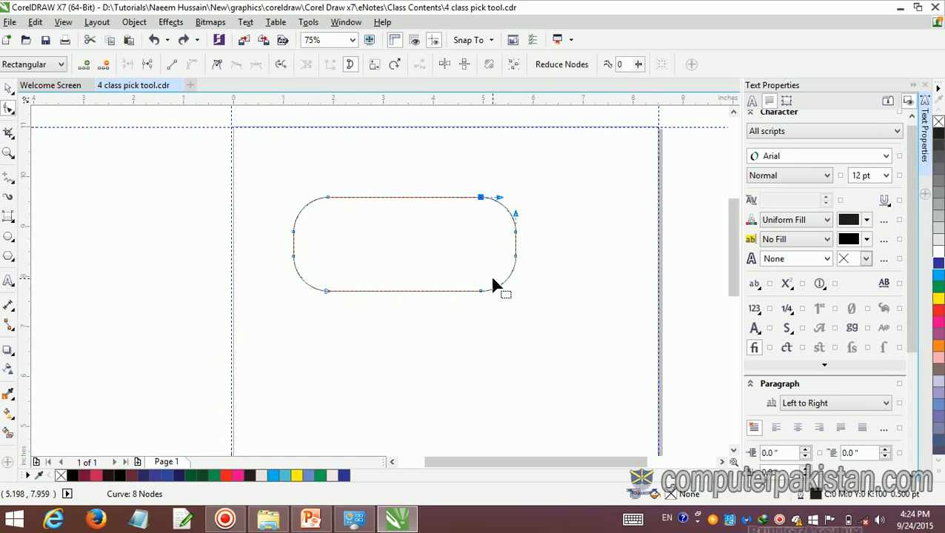
{"action": "key", "text": "ctrl+z"}
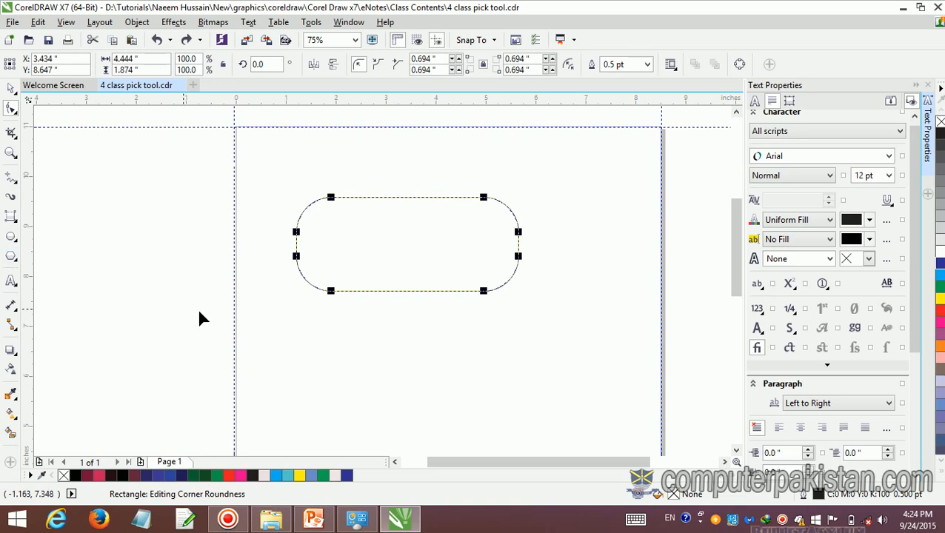
{"action": "key", "text": "ctrl+z"}
{"action": "key", "text": "ctrl+z"}
{"action": "key", "text": "ctrl+z"}
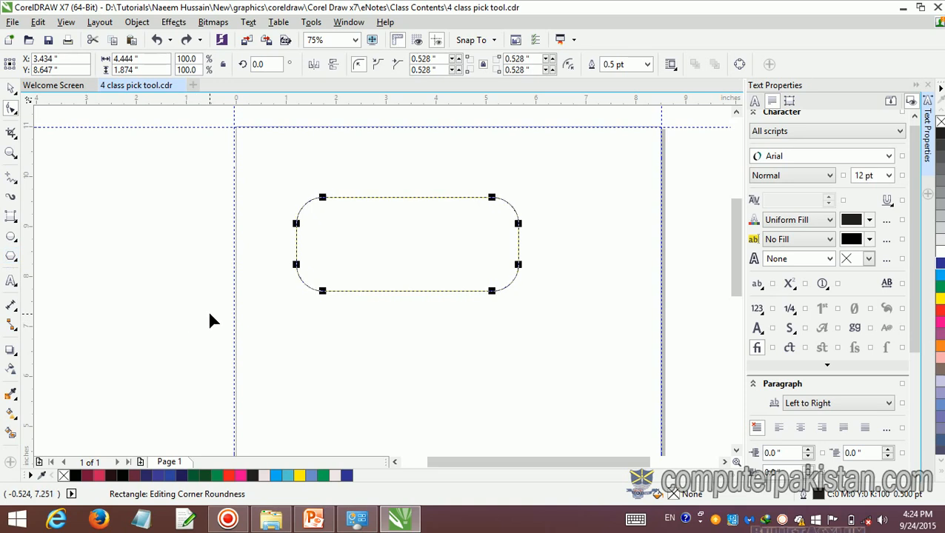
Draw a rectangle about 4.21 by 2.10 inches with the Rectangle tool and convert it to curves.
{"action": "left_click", "coordinate": [16, 222]}
{"action": "left_click", "coordinate": [74, 216]}
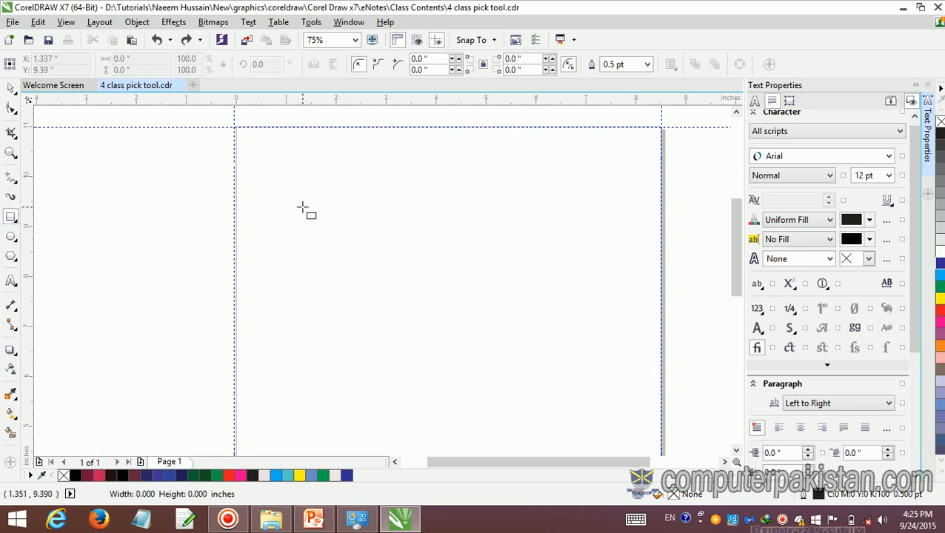
{"action": "left_click_drag", "start_coordinate": [303, 208], "coordinate": [509, 313]}
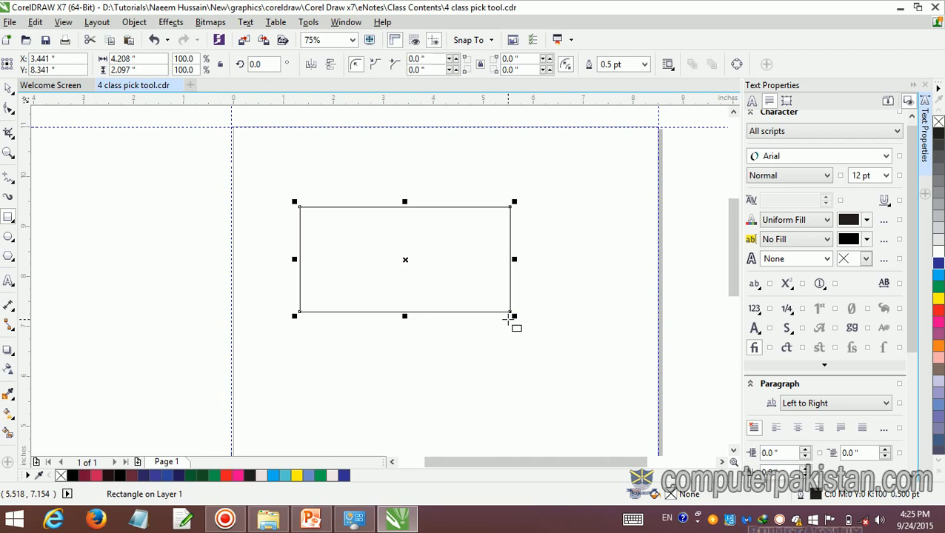
{"action": "left_click", "coordinate": [737, 66]}
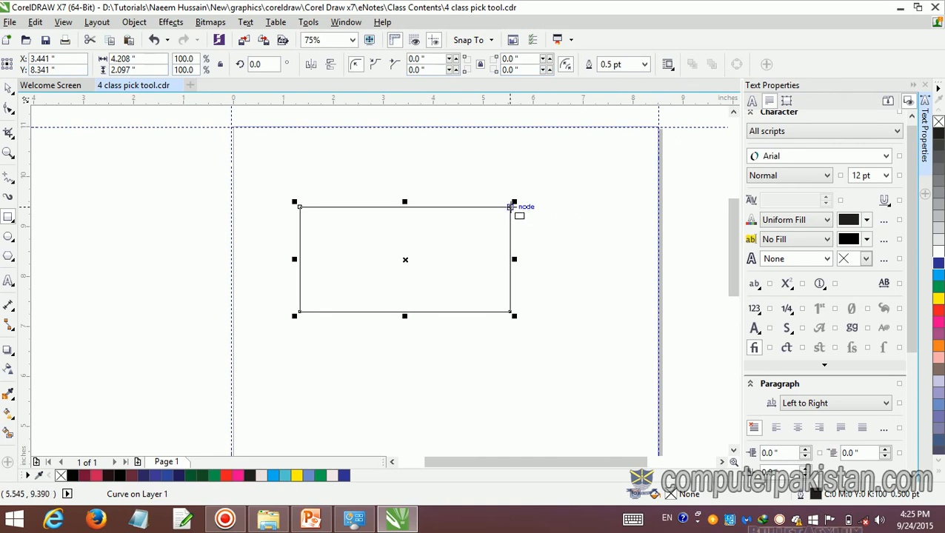
Try to pull the converted rectangle's top-right corner node inward, undoing each extra rectangle drawn instead.
{"action": "left_click_drag", "start_coordinate": [510, 206], "coordinate": [338, 286]}
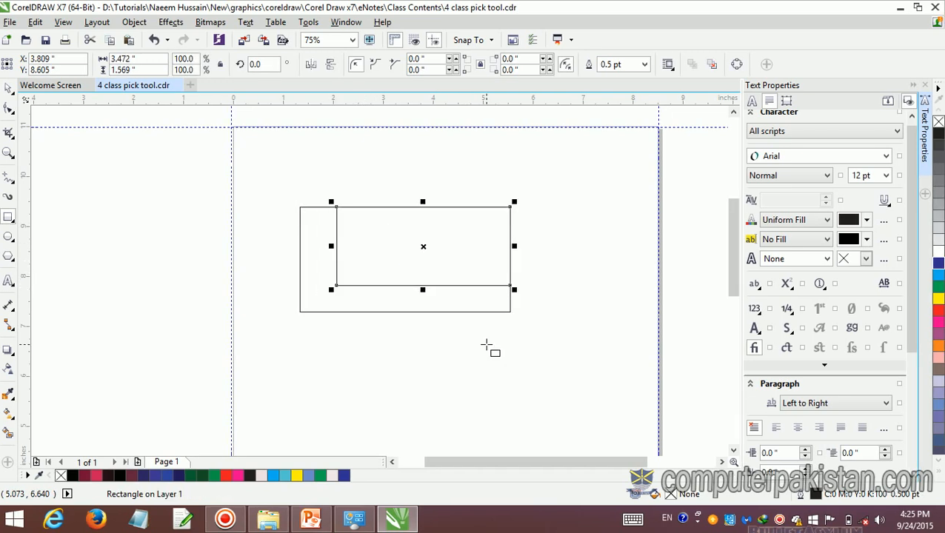
{"action": "key", "text": "ctrl+z"}
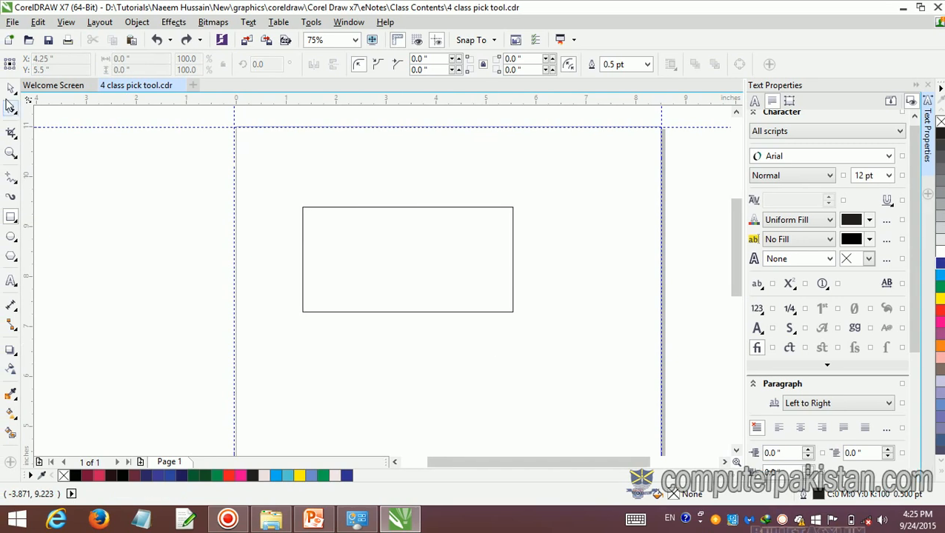
{"action": "left_click", "coordinate": [11, 90]}
{"action": "left_click", "coordinate": [342, 231]}
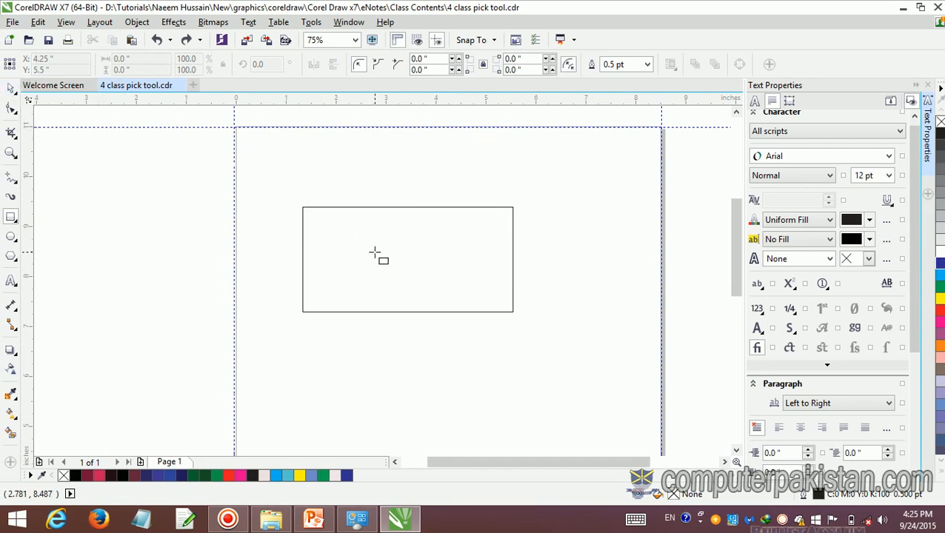
{"action": "left_click", "coordinate": [302, 221]}
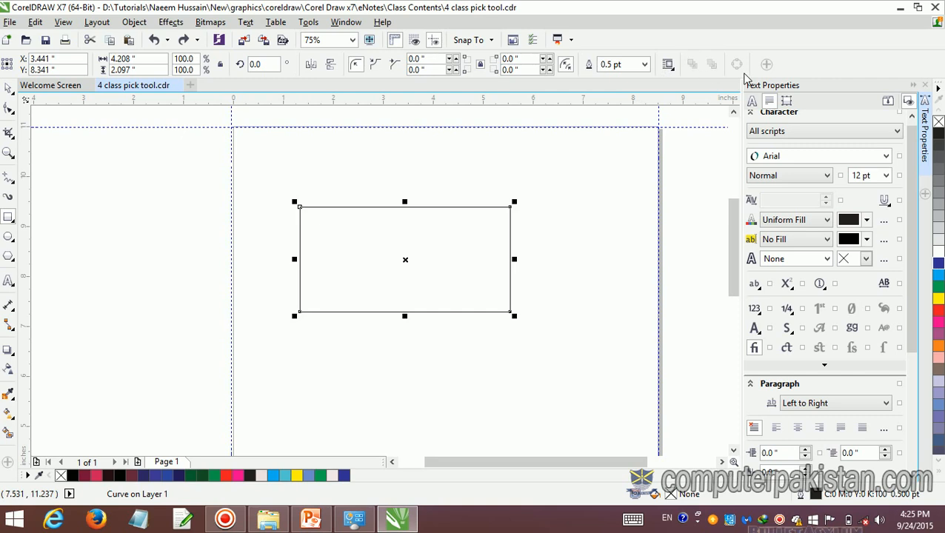
{"action": "left_click_drag", "start_coordinate": [510, 208], "coordinate": [465, 236]}
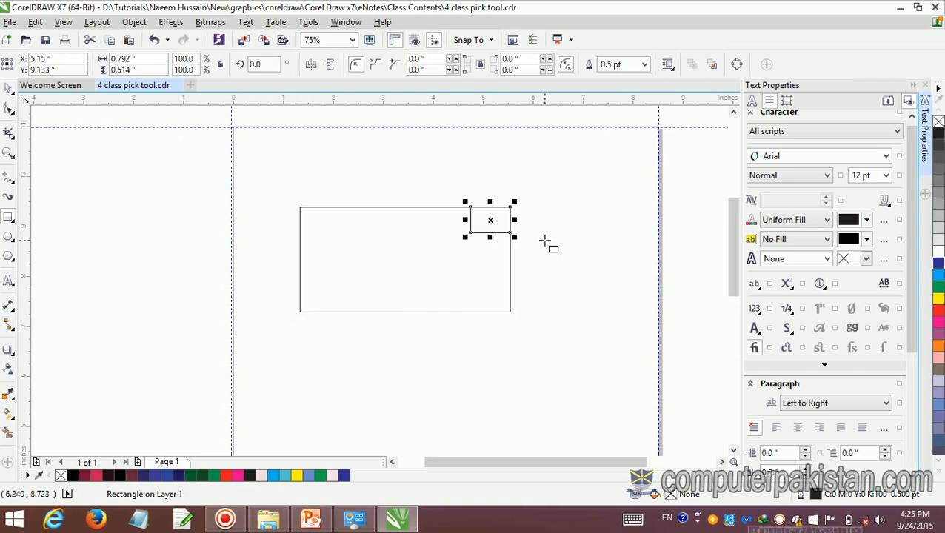
{"action": "key", "text": "ctrl+z"}
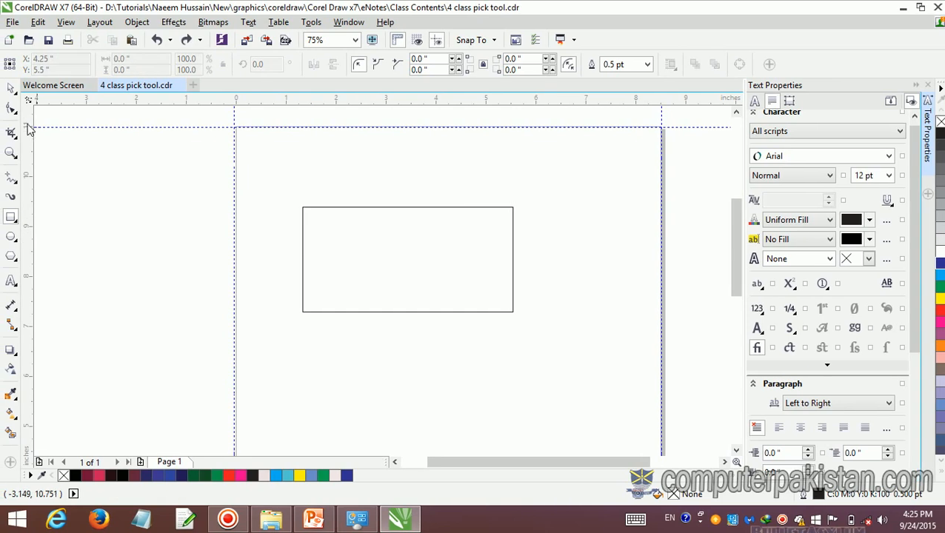
Move the converted rectangle slightly down the page by its top-right node with the Pick tool, and activate the Shape tool on it.
{"action": "left_click", "coordinate": [8, 89]}
{"action": "left_click", "coordinate": [403, 245]}
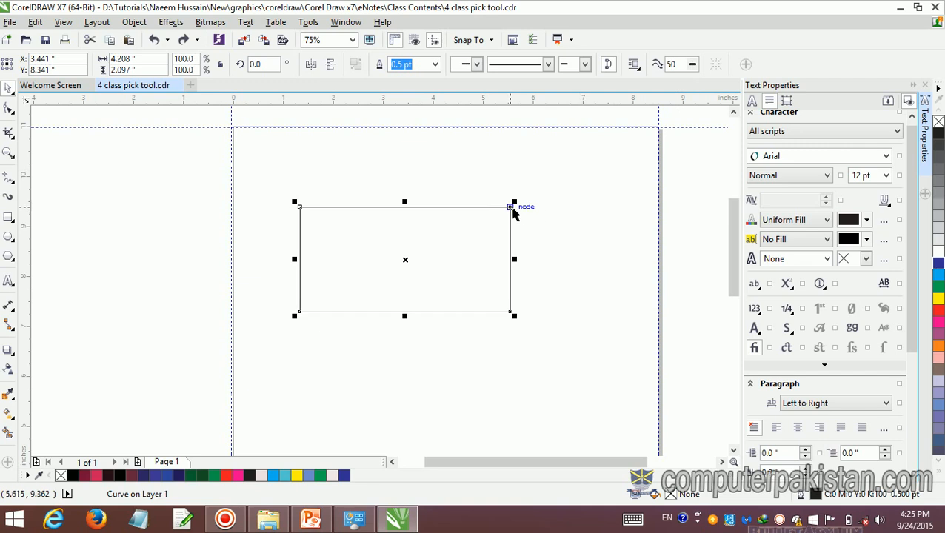
{"action": "left_click_drag", "start_coordinate": [511, 207], "coordinate": [517, 236]}
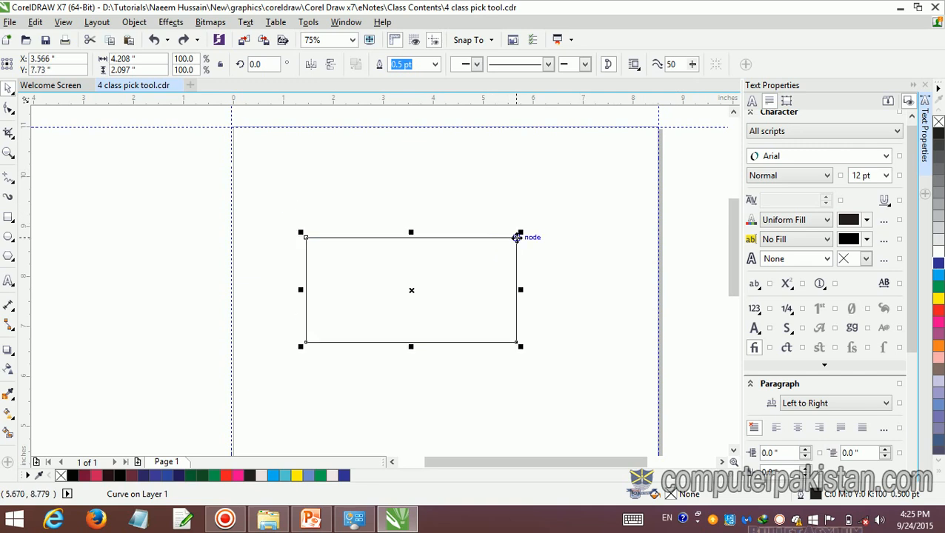
{"action": "left_click", "coordinate": [448, 283]}
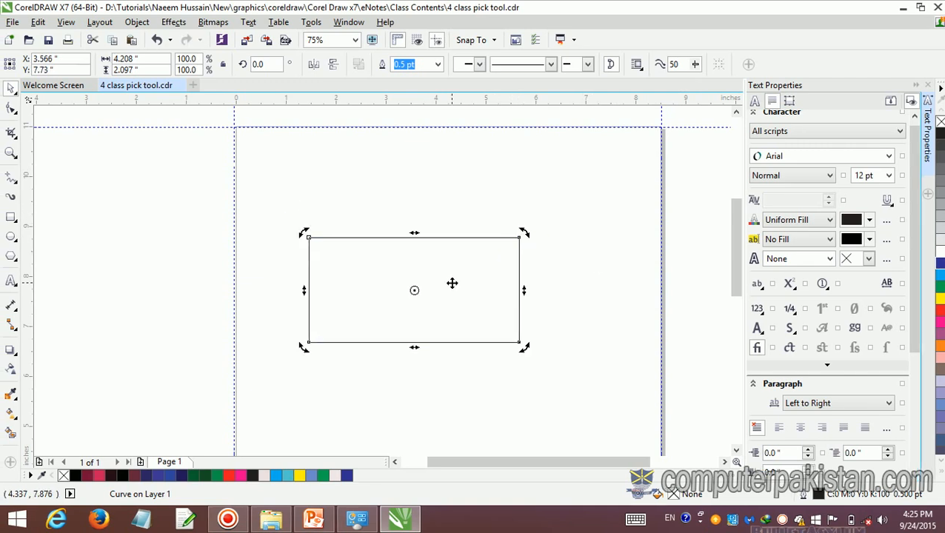
{"action": "left_click", "coordinate": [10, 110]}
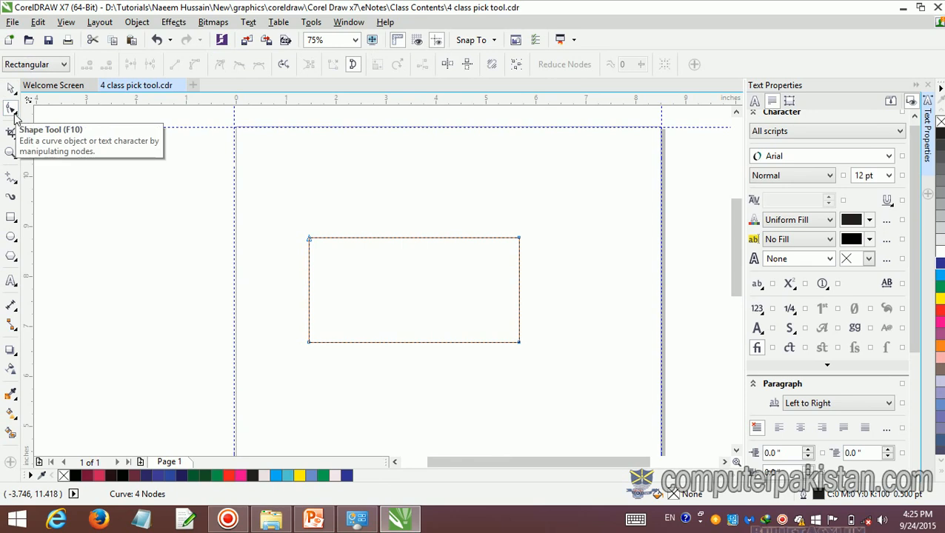
Reshape the converted rectangle with the Shape tool, moving its bottom-left node outward and its bottom-right node slightly inward.
{"action": "left_click", "coordinate": [16, 114]}
{"action": "left_click", "coordinate": [398, 297]}
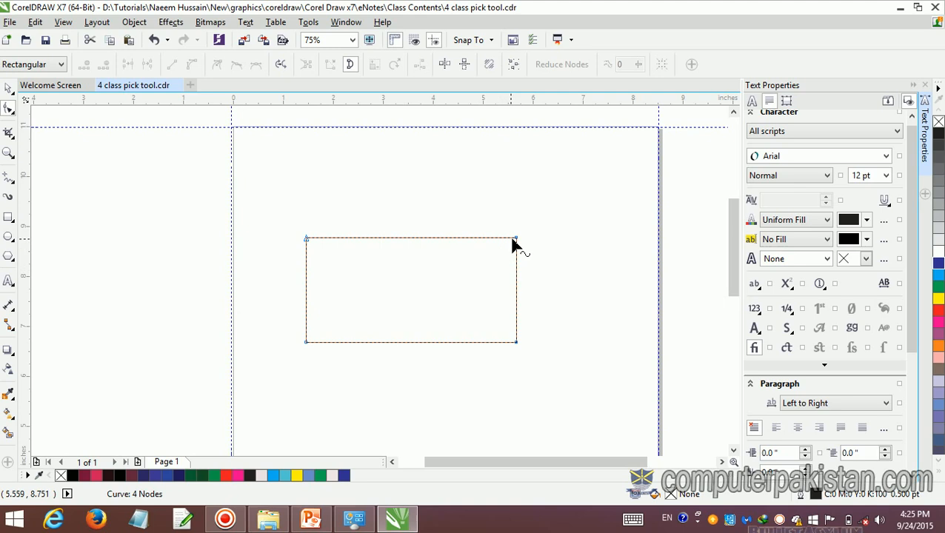
{"action": "mouse_move", "coordinate": [513, 239]}
{"action": "left_mouse_down"}
{"action": "mouse_move", "coordinate": [493, 259]}
{"action": "mouse_move", "coordinate": [515, 244]}
{"action": "mouse_move", "coordinate": [542, 245]}
{"action": "mouse_move", "coordinate": [518, 239]}
{"action": "left_mouse_up"}
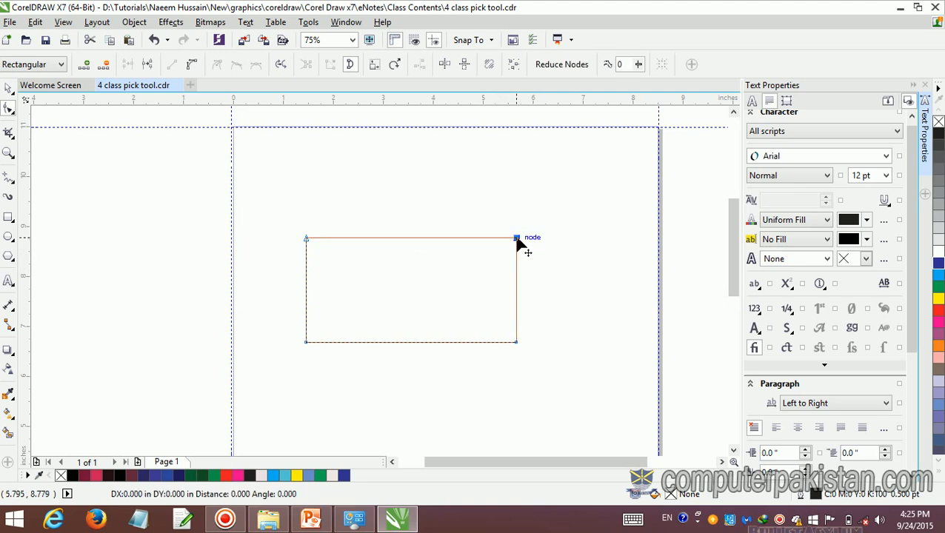
{"action": "left_click_drag", "start_coordinate": [310, 342], "coordinate": [276, 344]}
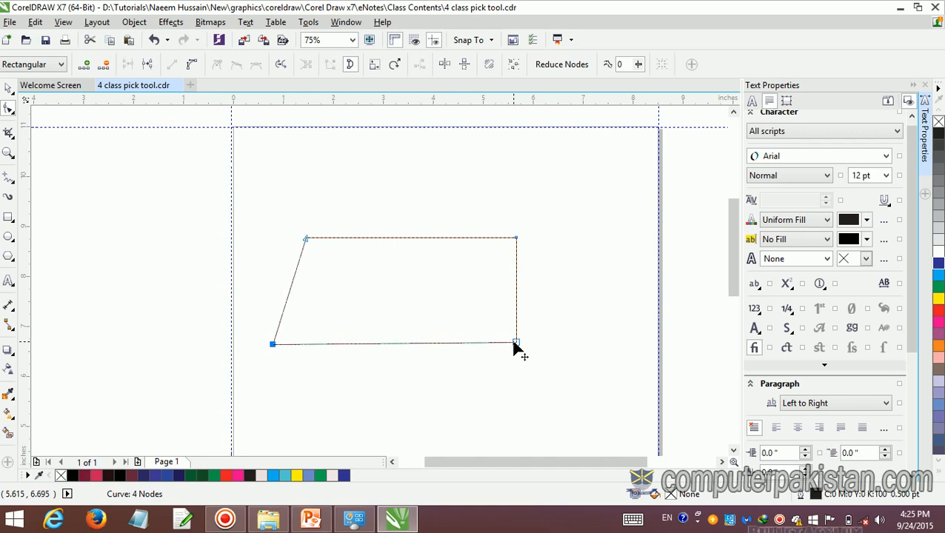
{"action": "left_click_drag", "start_coordinate": [514, 342], "coordinate": [504, 342]}
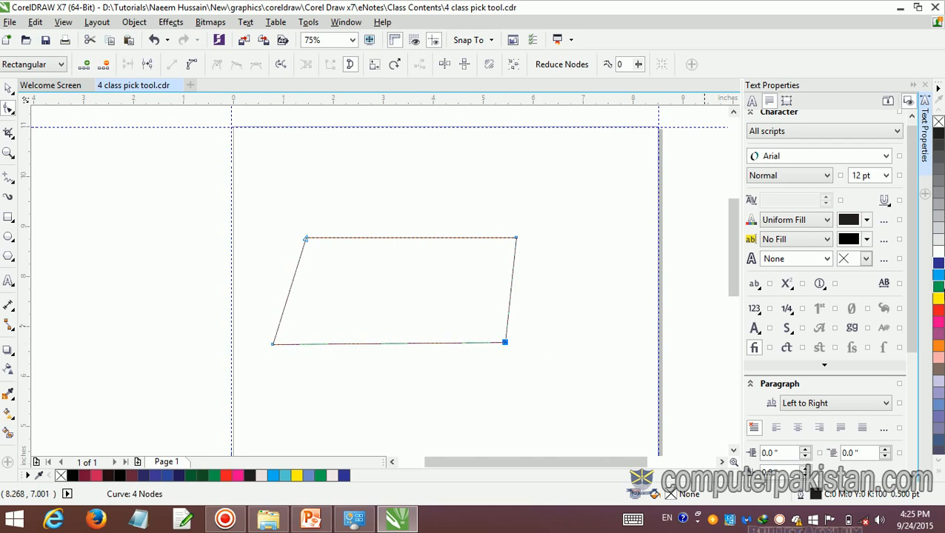
Fill the four-node shape with yellow and undo the fill.
{"action": "left_click", "coordinate": [938, 299]}
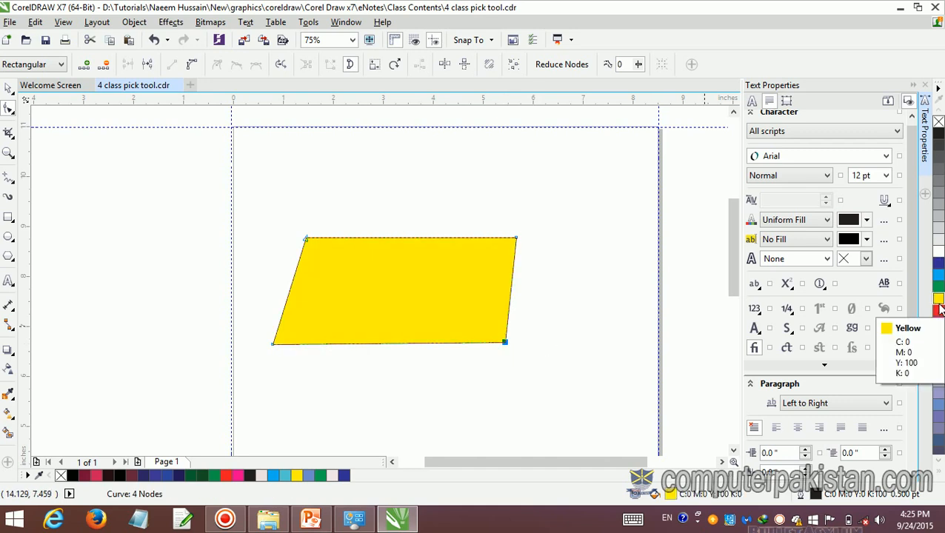
{"action": "key", "text": "ctrl+z"}
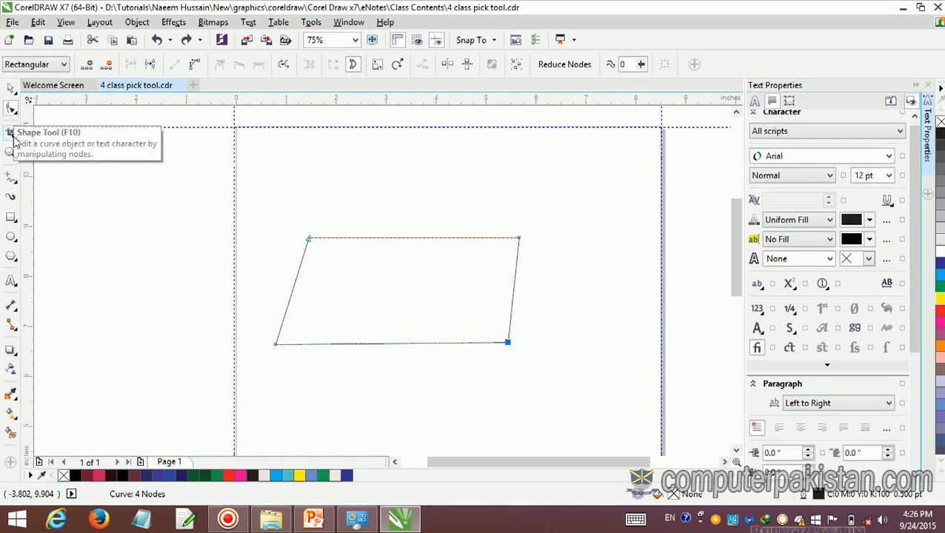
{"action": "left_click", "coordinate": [13, 223]}
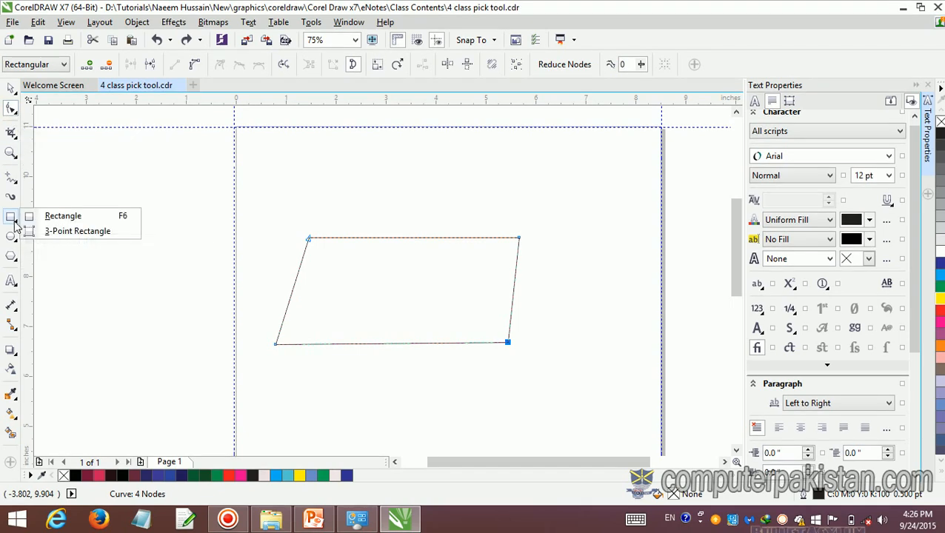
{"action": "left_click", "coordinate": [473, 175]}
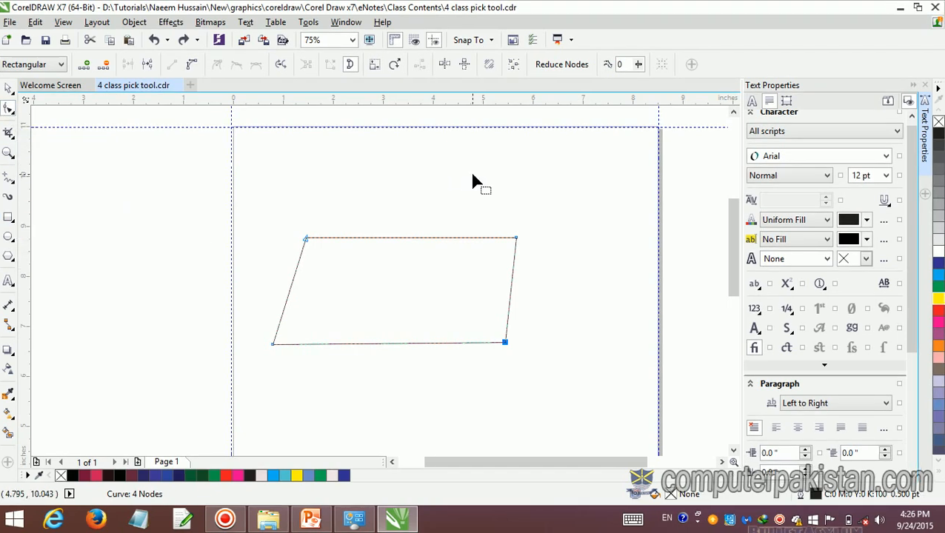
{"action": "left_click", "coordinate": [428, 260]}
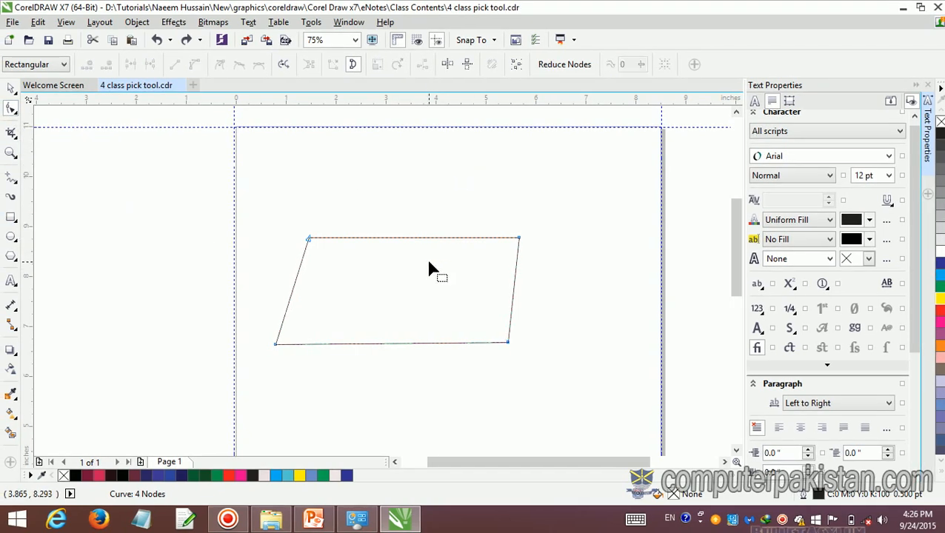
Move the shape up the page with the Pick tool, stretch it horizontally to about 6.14 inches wide, and deselect it.
{"action": "left_click", "coordinate": [11, 89]}
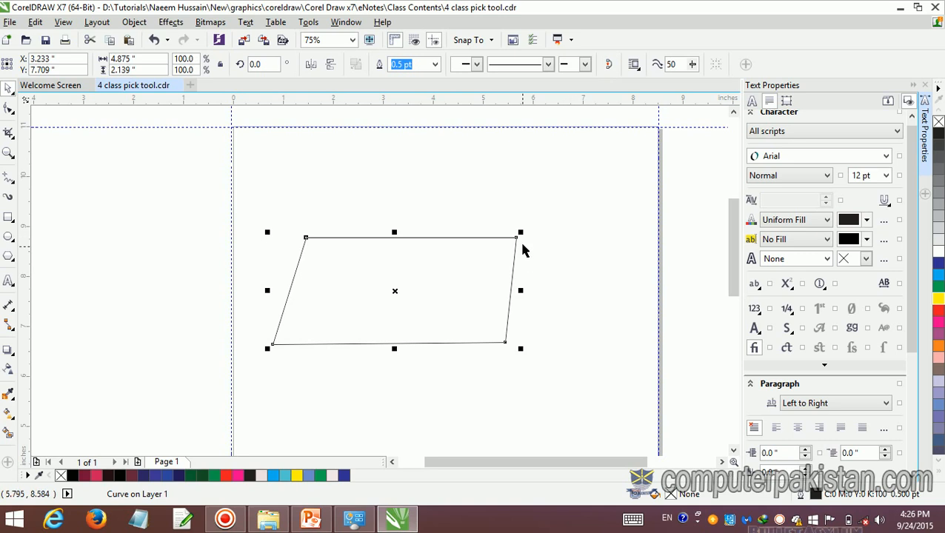
{"action": "left_click_drag", "start_coordinate": [519, 238], "coordinate": [514, 197]}
{"action": "left_click_drag", "start_coordinate": [518, 249], "coordinate": [582, 251]}
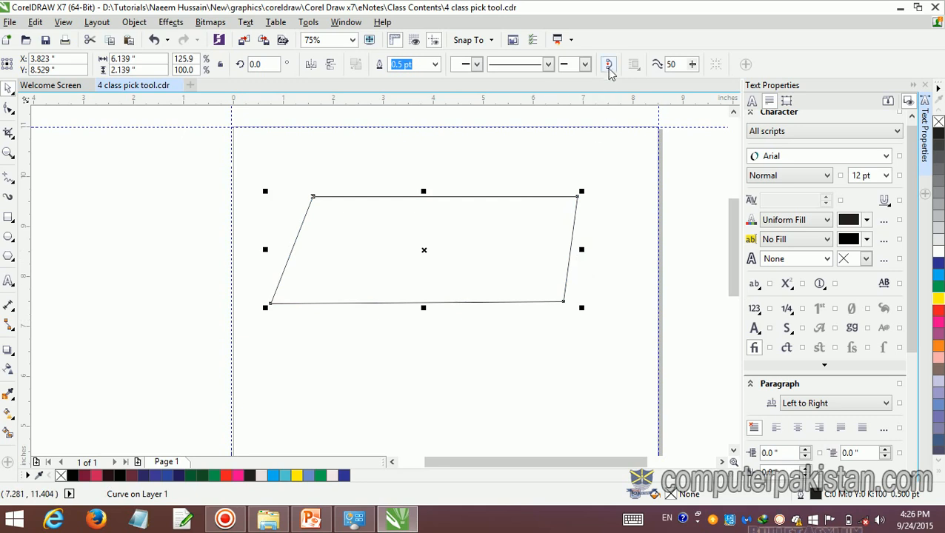
{"action": "left_click", "coordinate": [611, 271]}
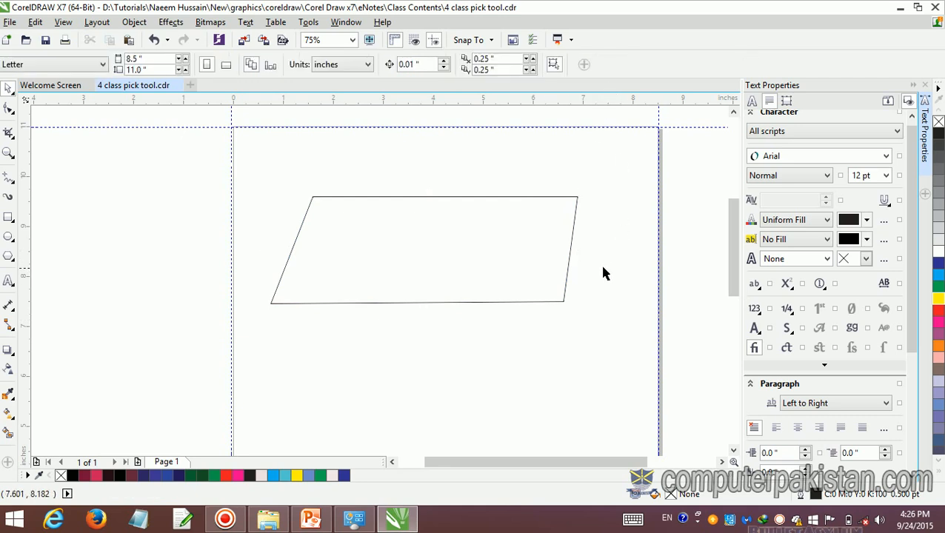
Select the four-sided shape and give its outline a solid triangular end arrowhead.
{"action": "left_click", "coordinate": [562, 260]}
{"action": "left_click", "coordinate": [584, 64]}
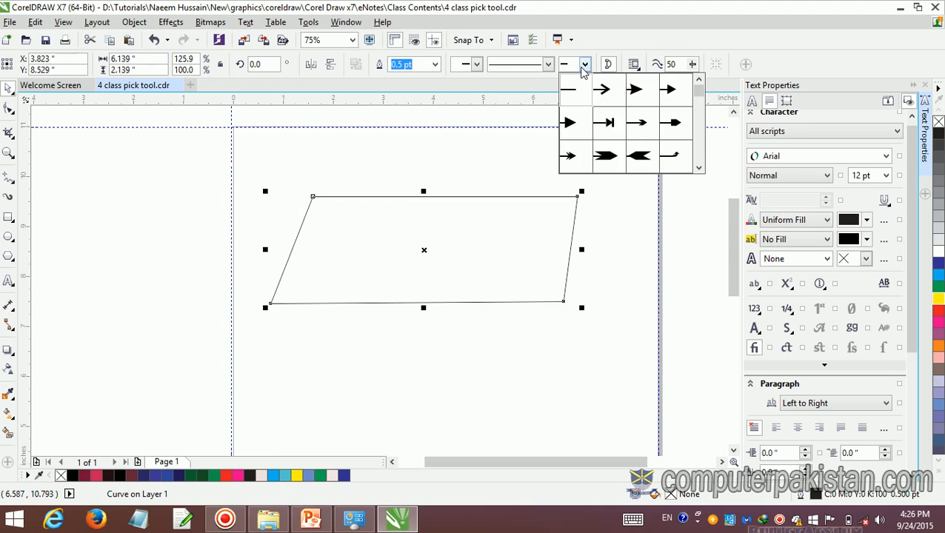
{"action": "left_click", "coordinate": [566, 128]}
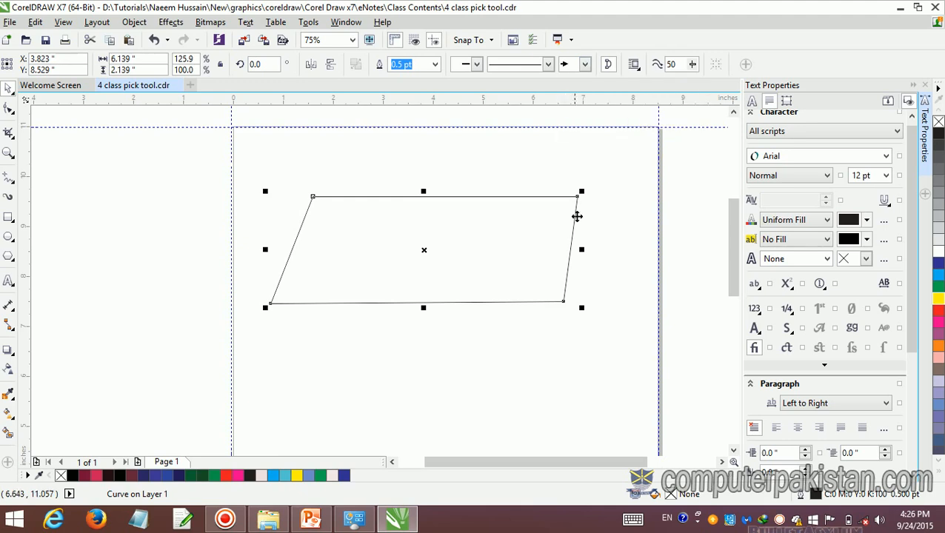
Narrow the shape to about 4.72 inches wide and set its outline to the finely dotted line style.
{"action": "left_click_drag", "start_coordinate": [582, 250], "coordinate": [510, 257]}
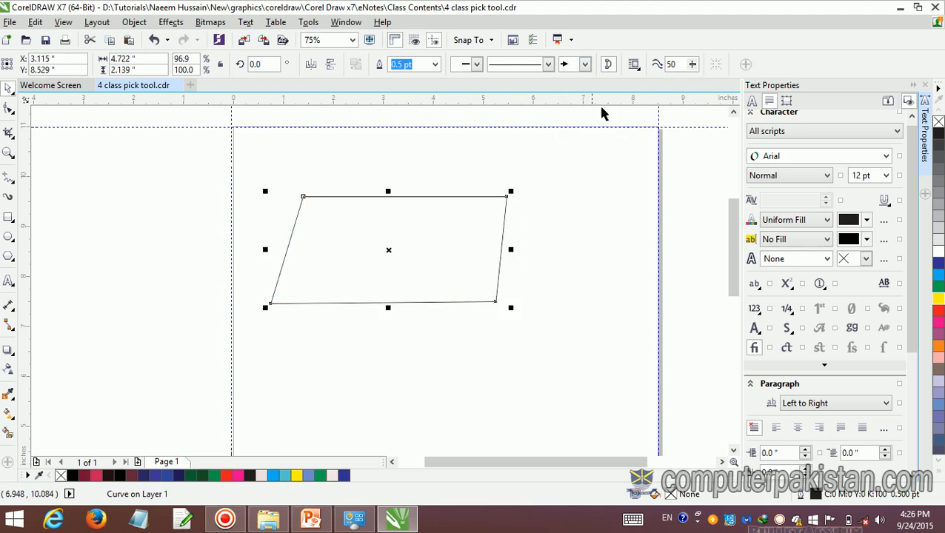
{"action": "left_click", "coordinate": [547, 64]}
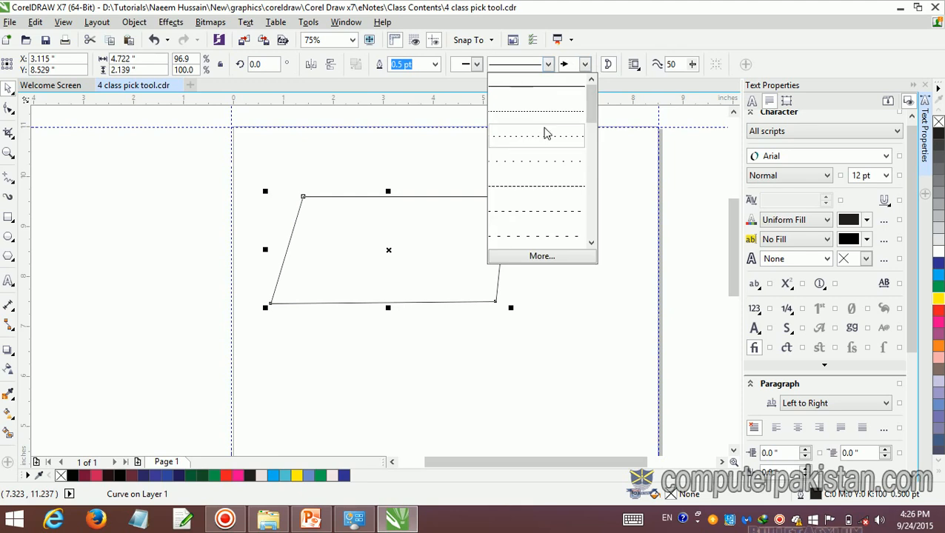
{"action": "left_click", "coordinate": [544, 117]}
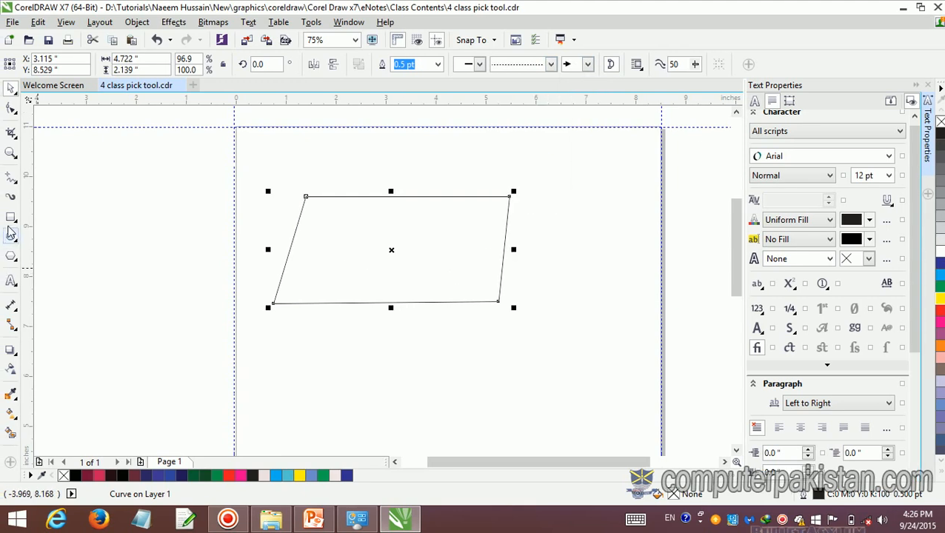
Draw a rectangle about 3.14 by 1.69 inches over the shape's upper-left corner and undo it.
{"action": "left_click", "coordinate": [10, 218]}
{"action": "left_click_drag", "start_coordinate": [229, 182], "coordinate": [386, 267]}
{"action": "key", "text": "ctrl+z"}
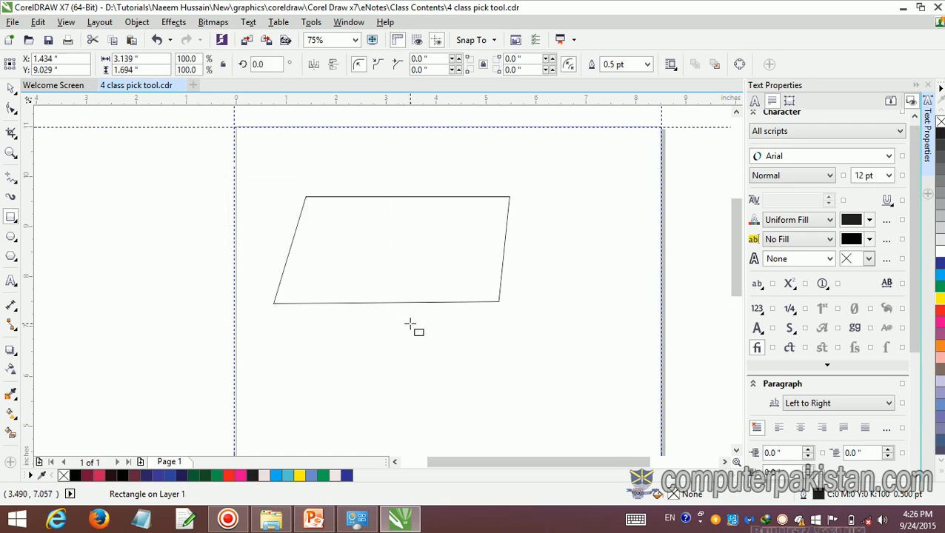
{"action": "left_click", "coordinate": [428, 280]}
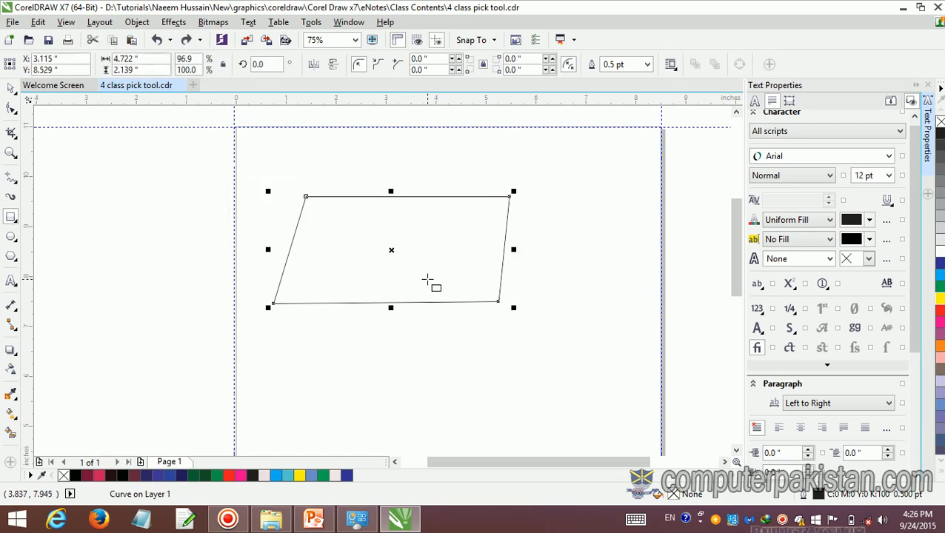